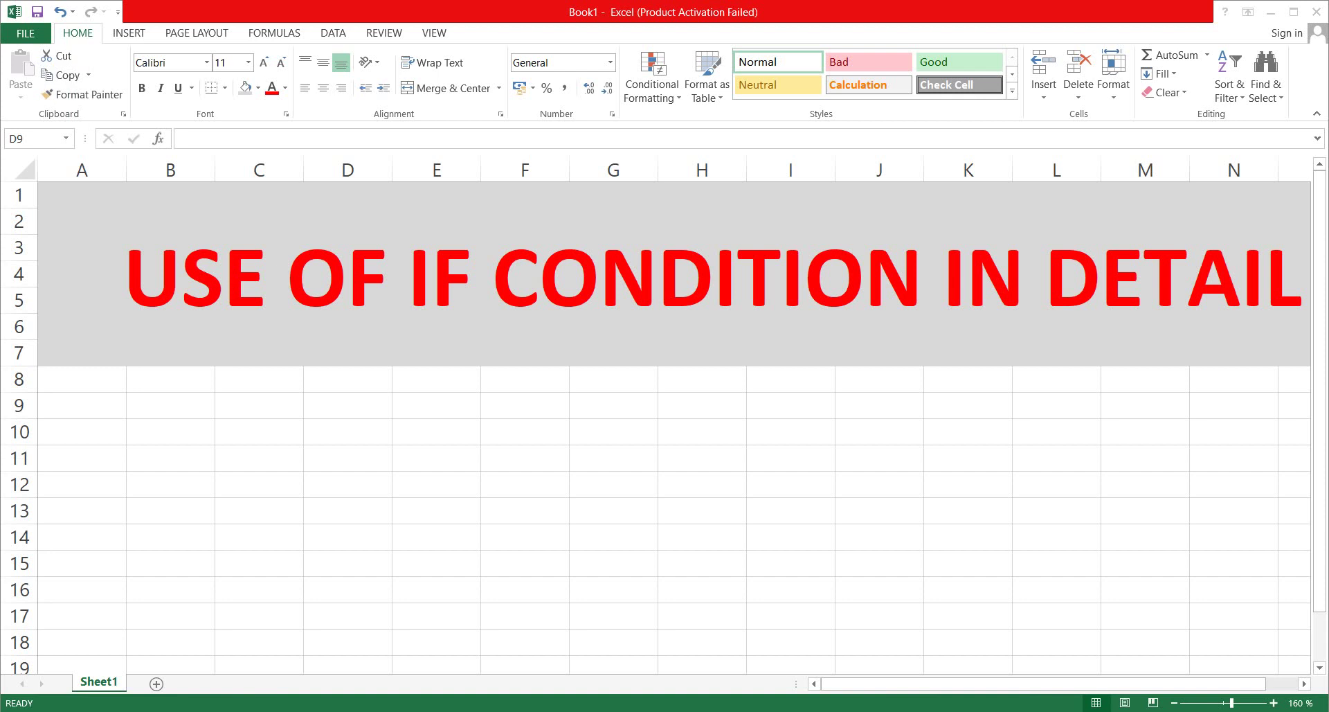
Enter the comparison operators >, <, EQUAL, >= and <= one per row in cells D9 to D13.
left_click(330, 412)
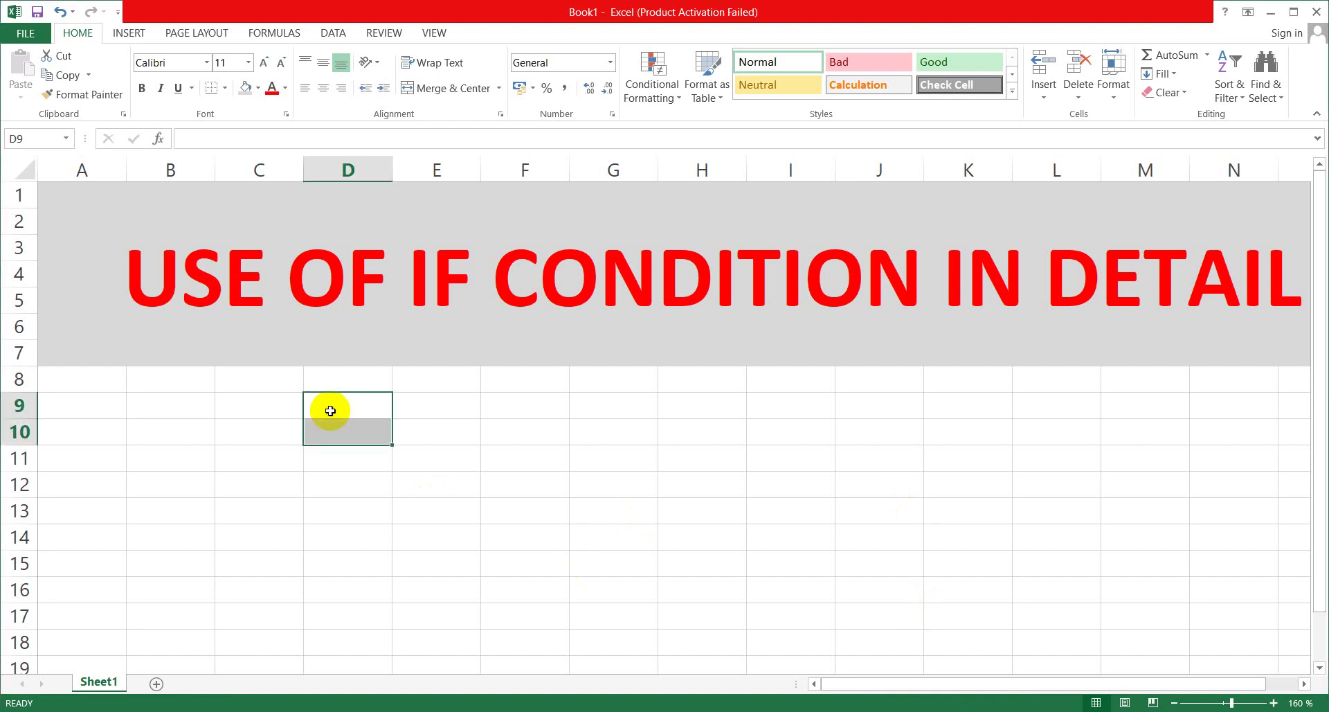
left_click(330, 411)
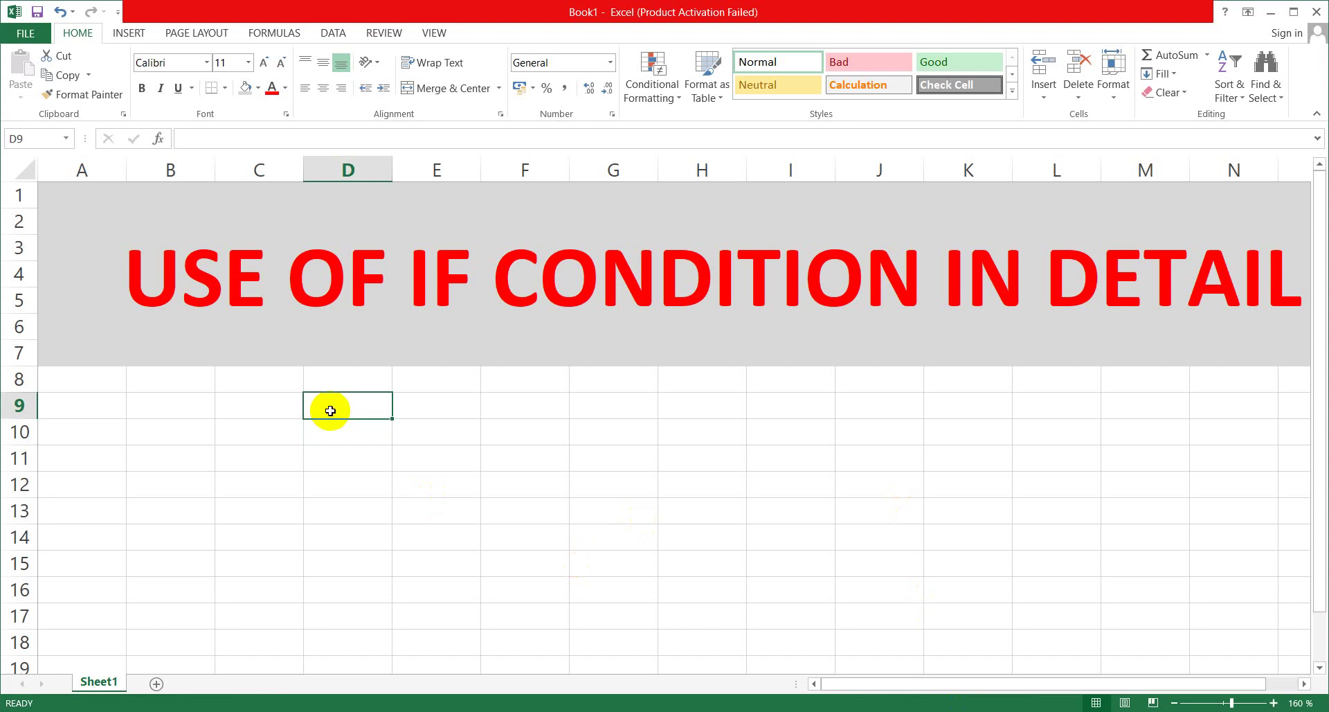
type(">")
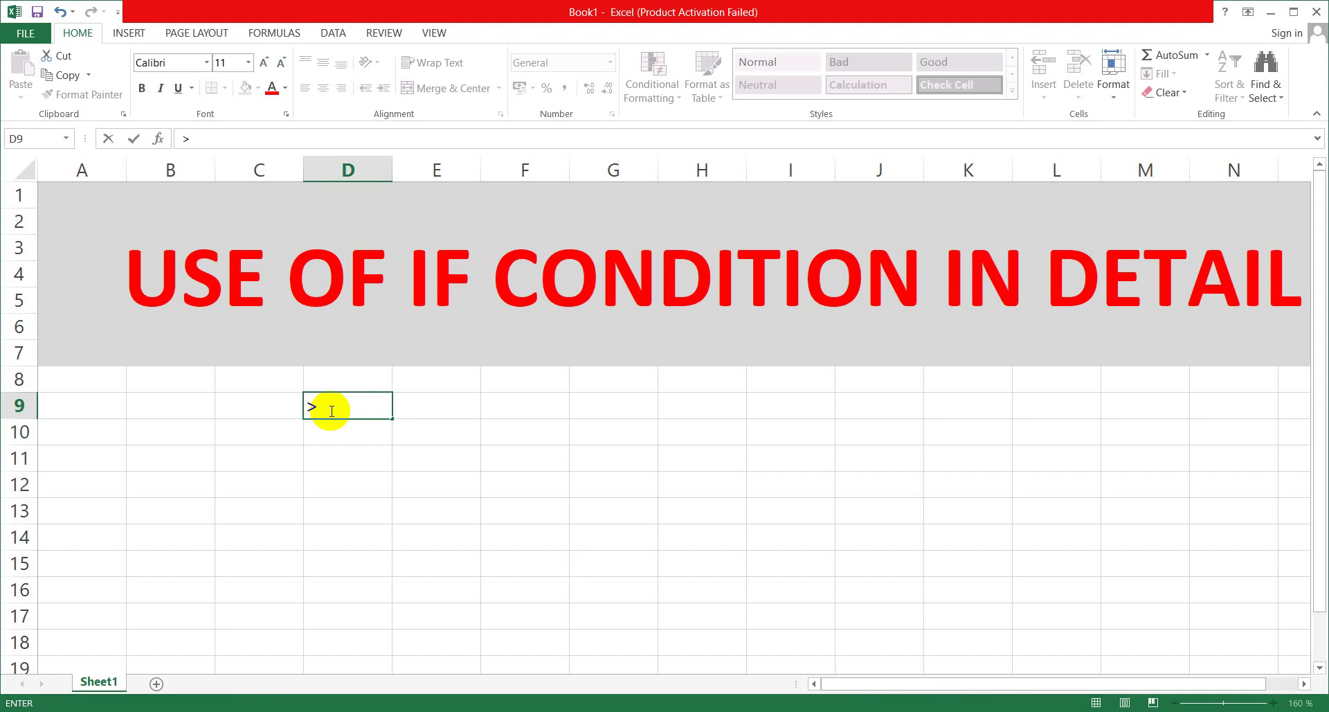
key("Return")
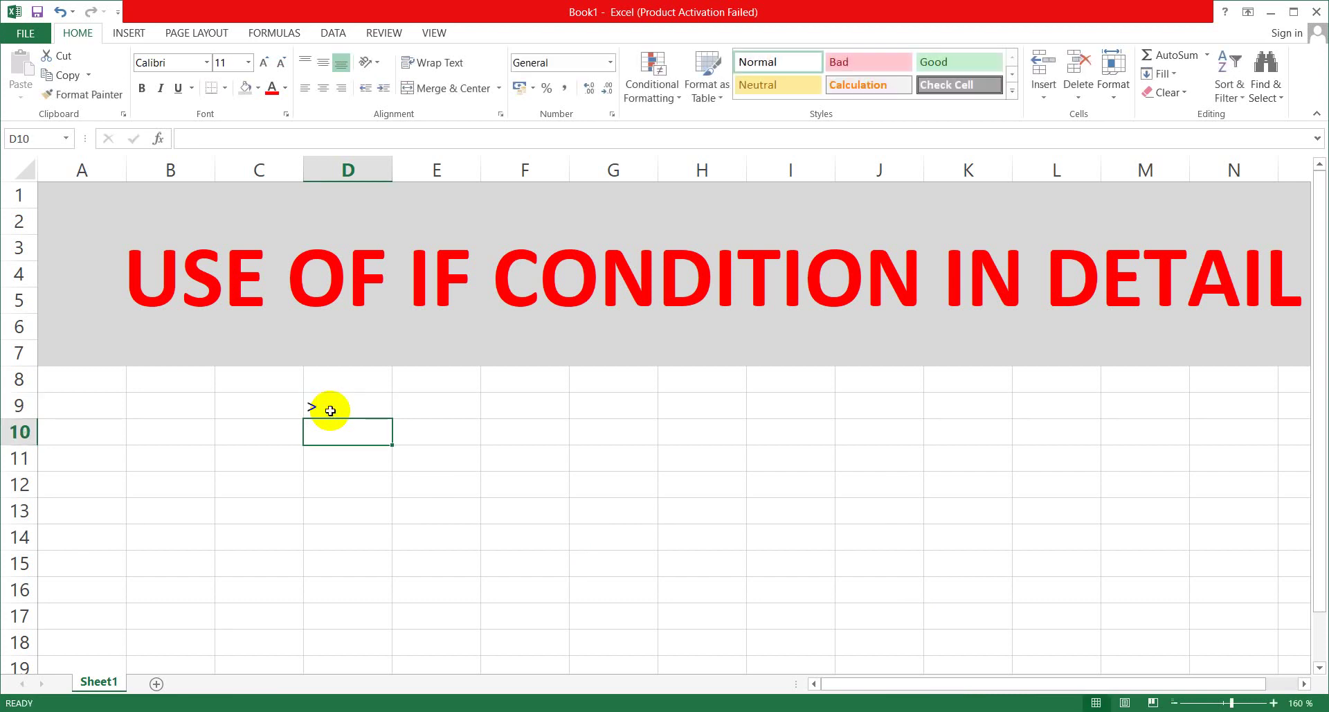
type("<")
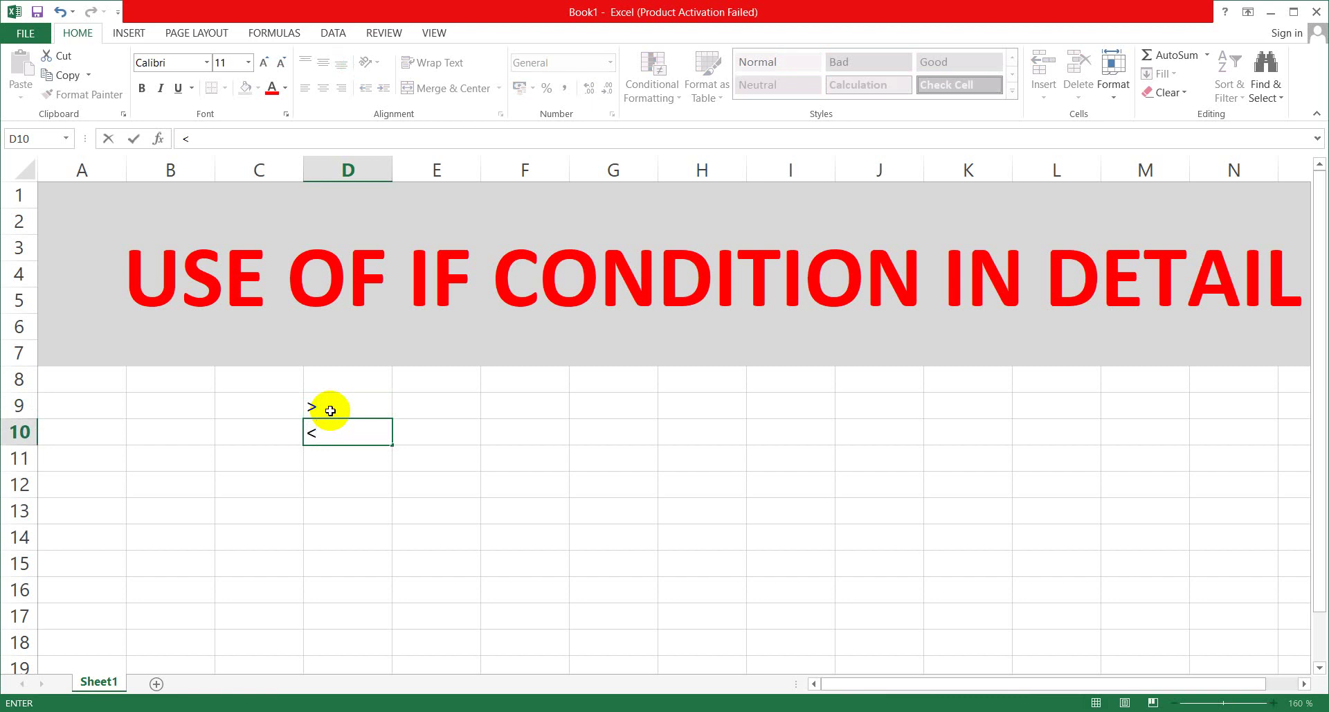
key("Return")
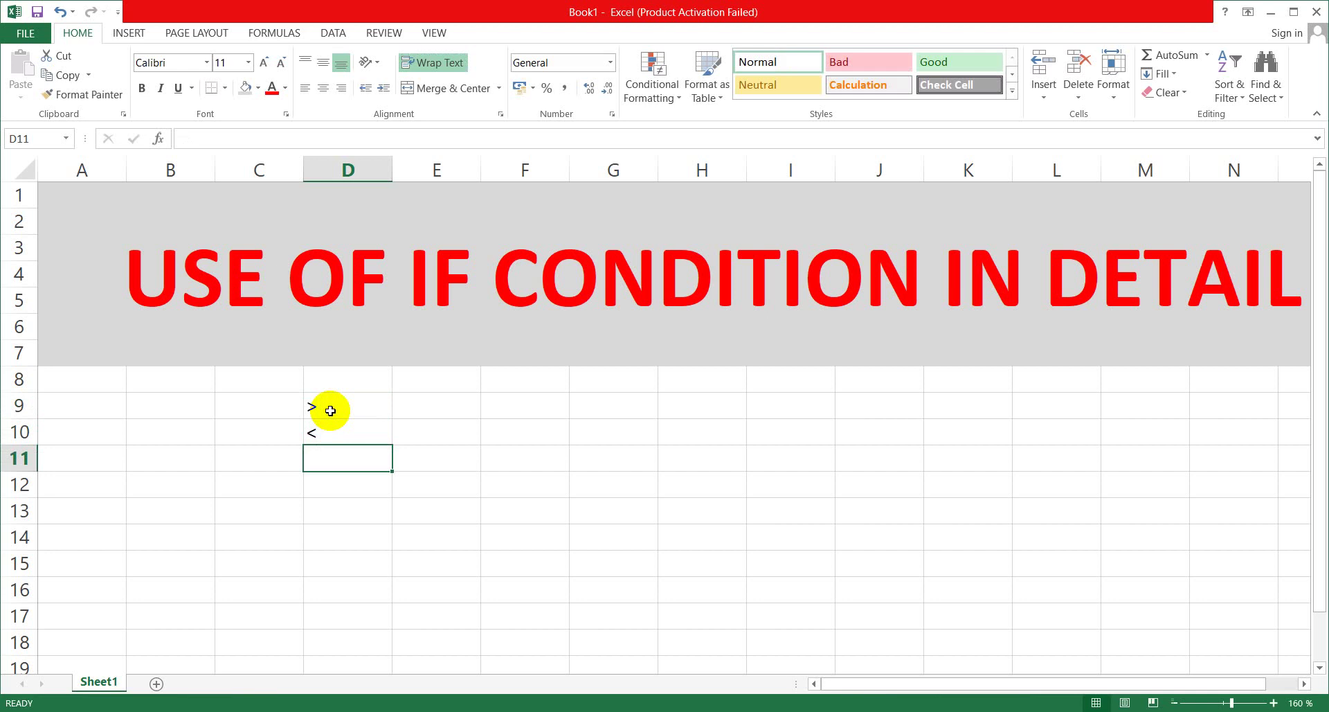
type("EQUAL")
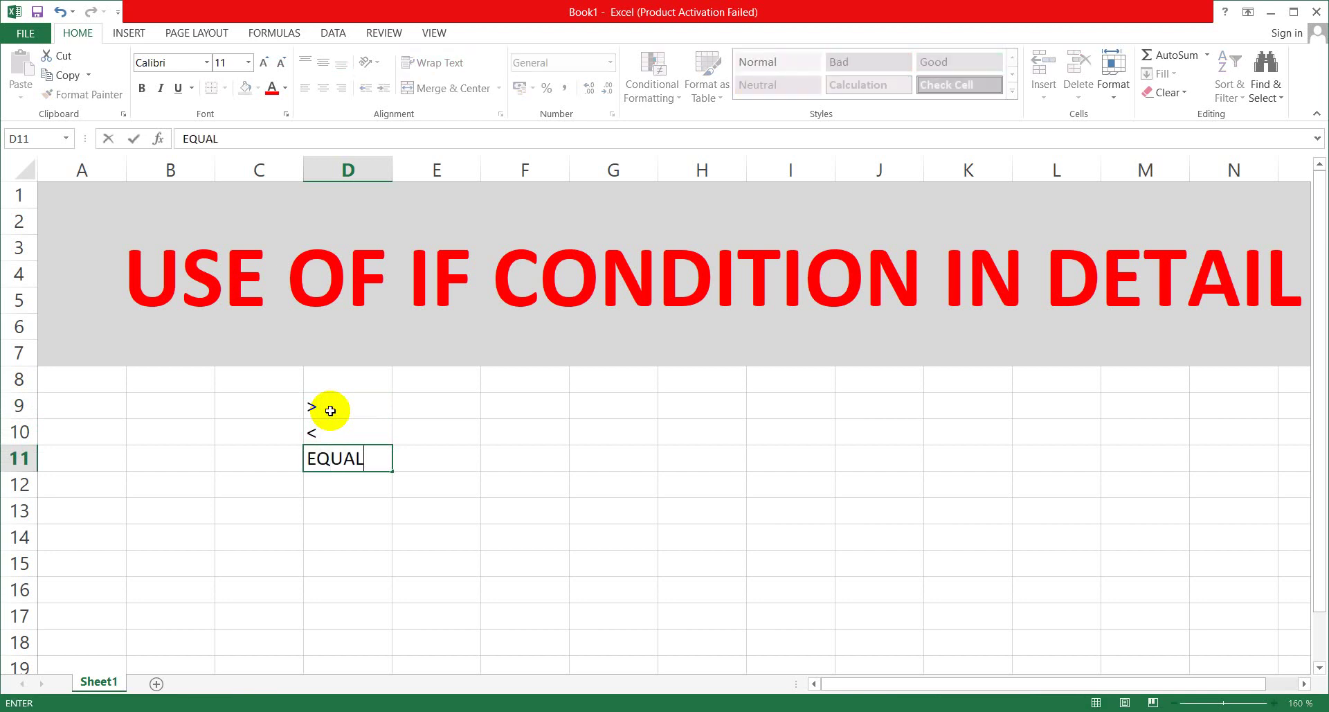
key("Return")
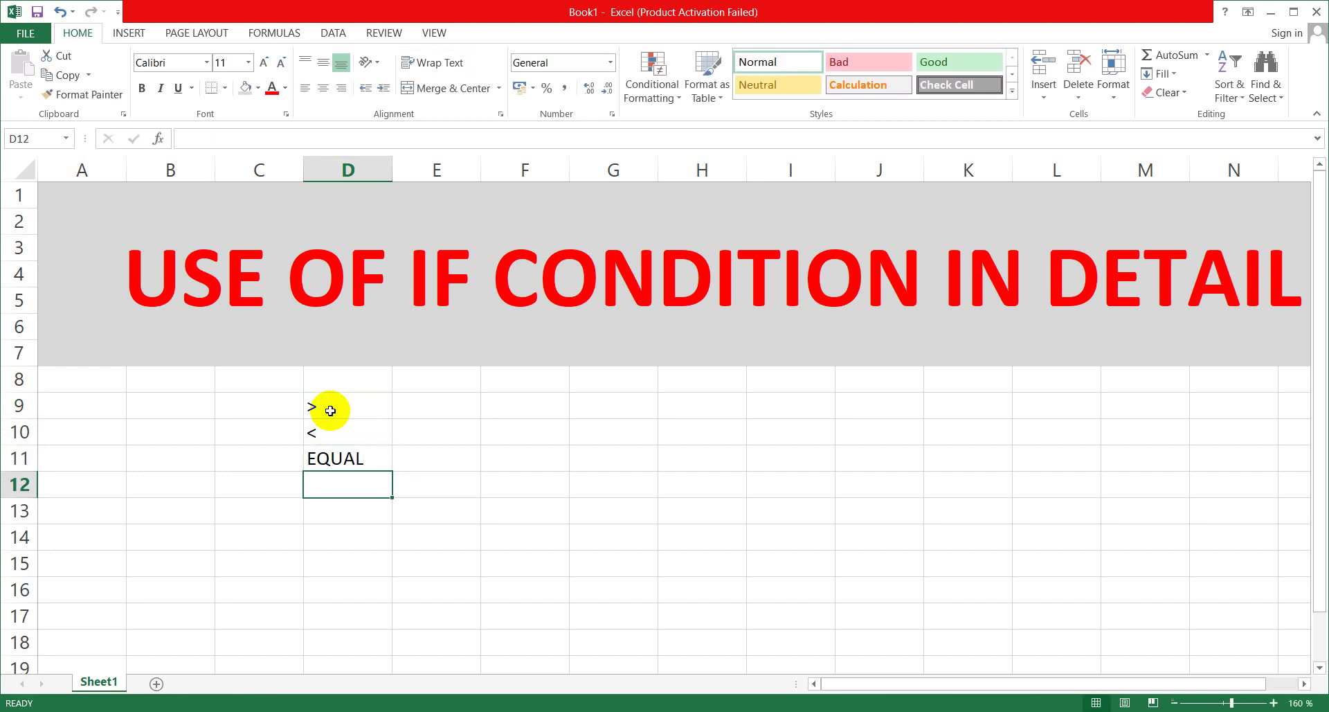
type(">=")
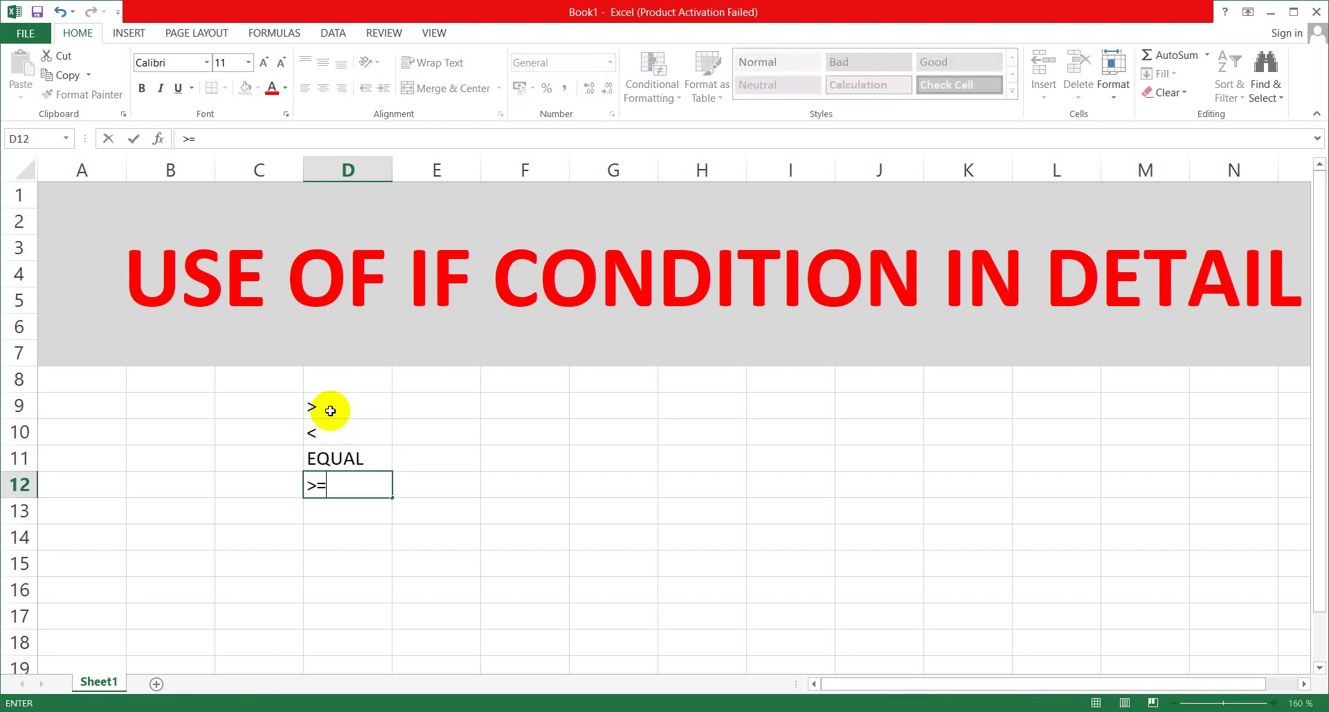
key("Return")
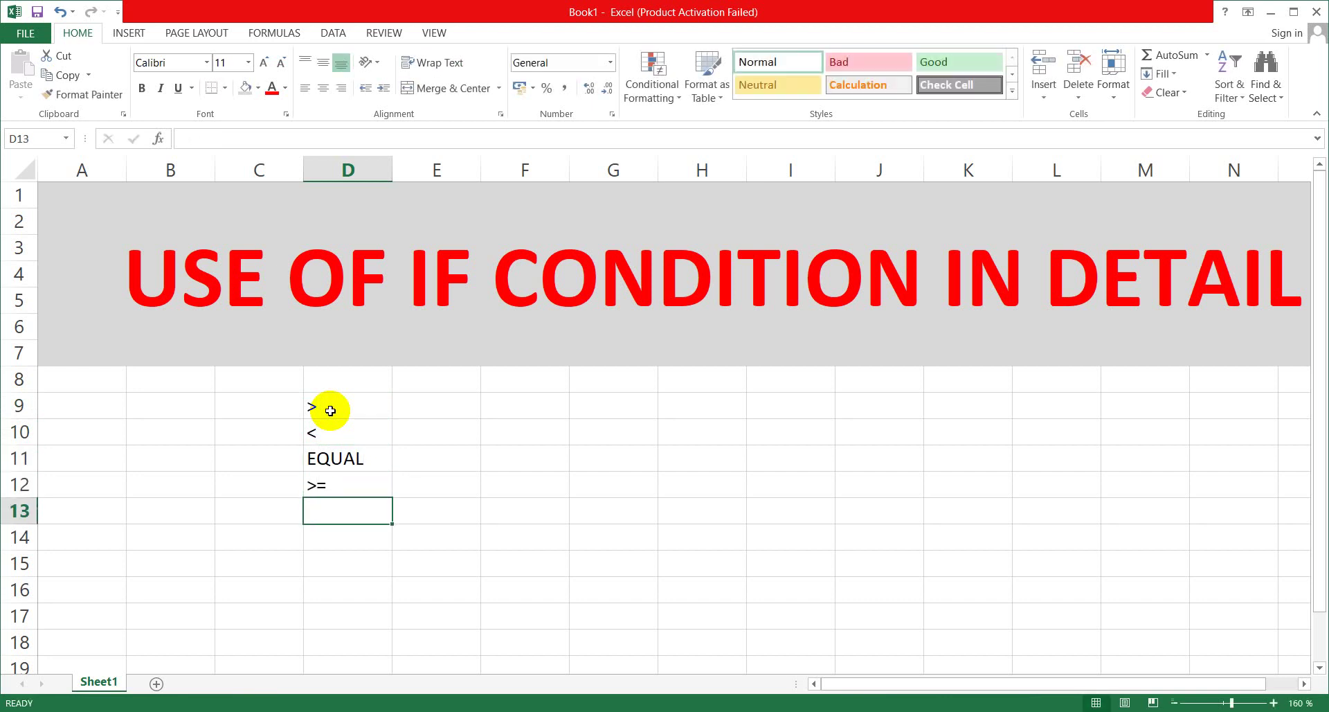
type("<=")
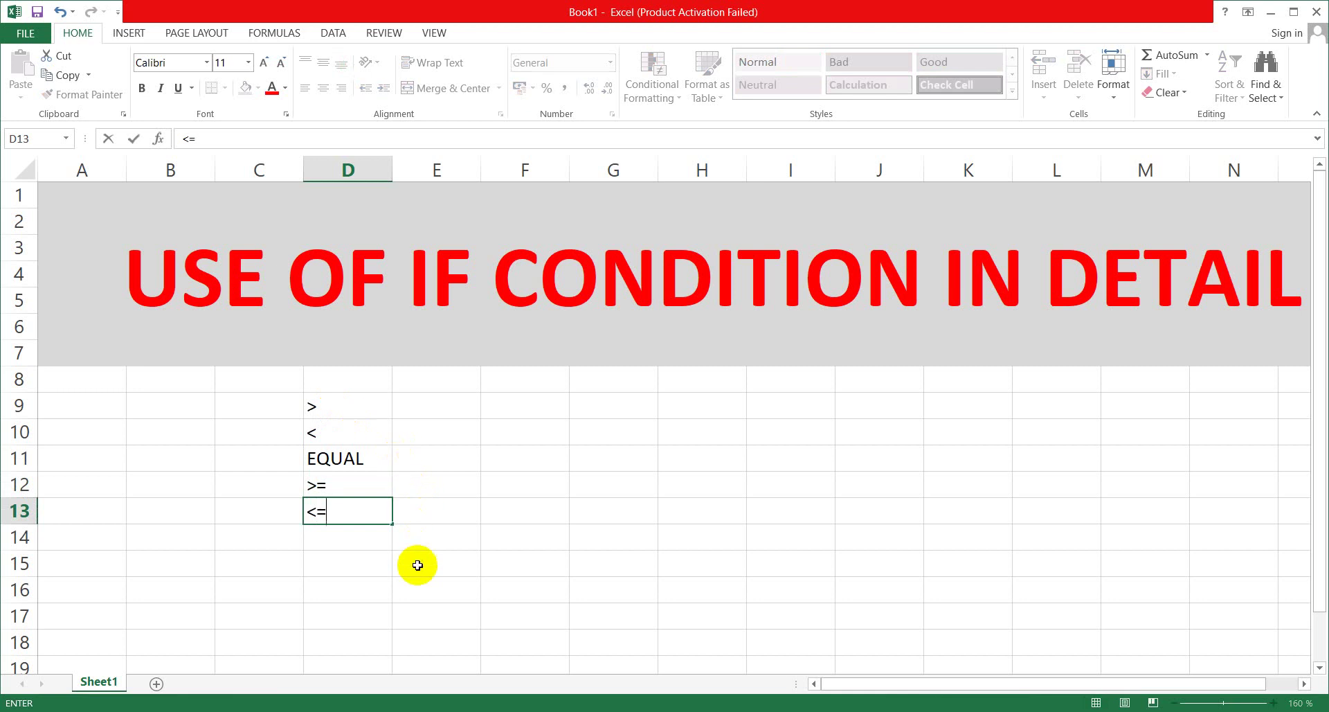
left_click(418, 565)
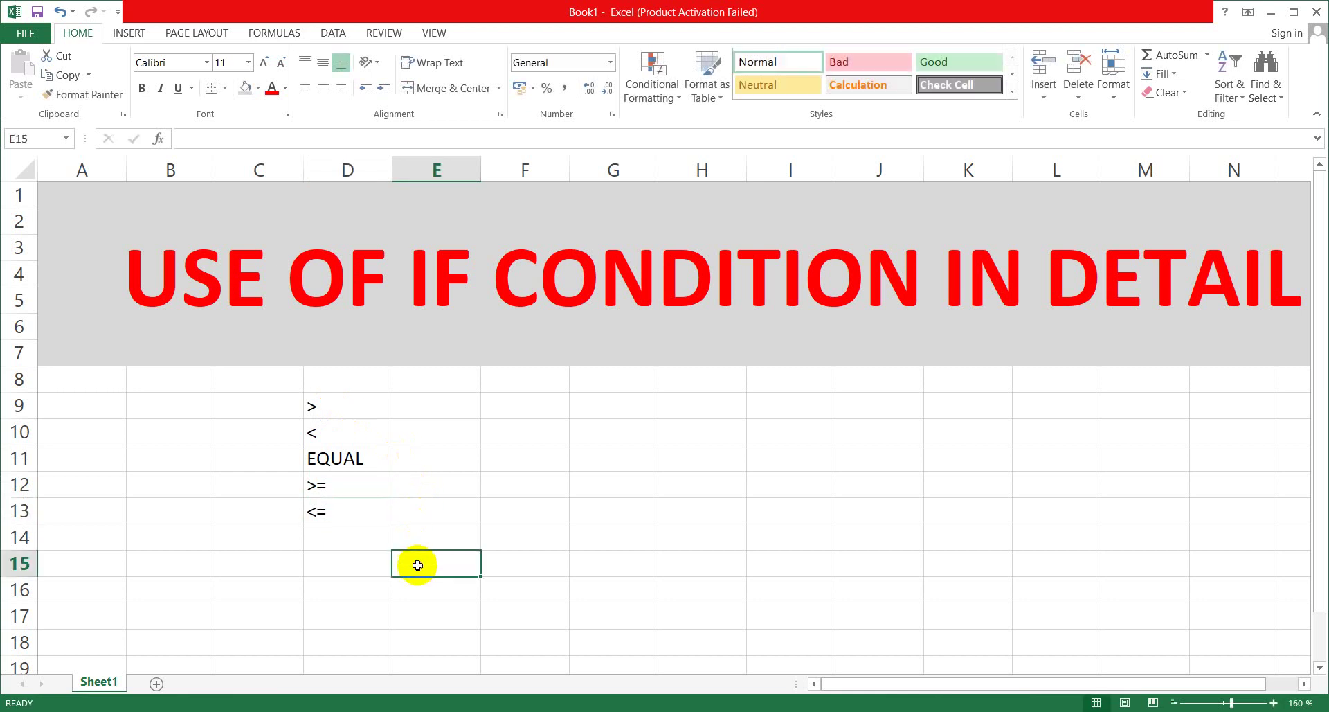
left_click(364, 406)
left_click(350, 432)
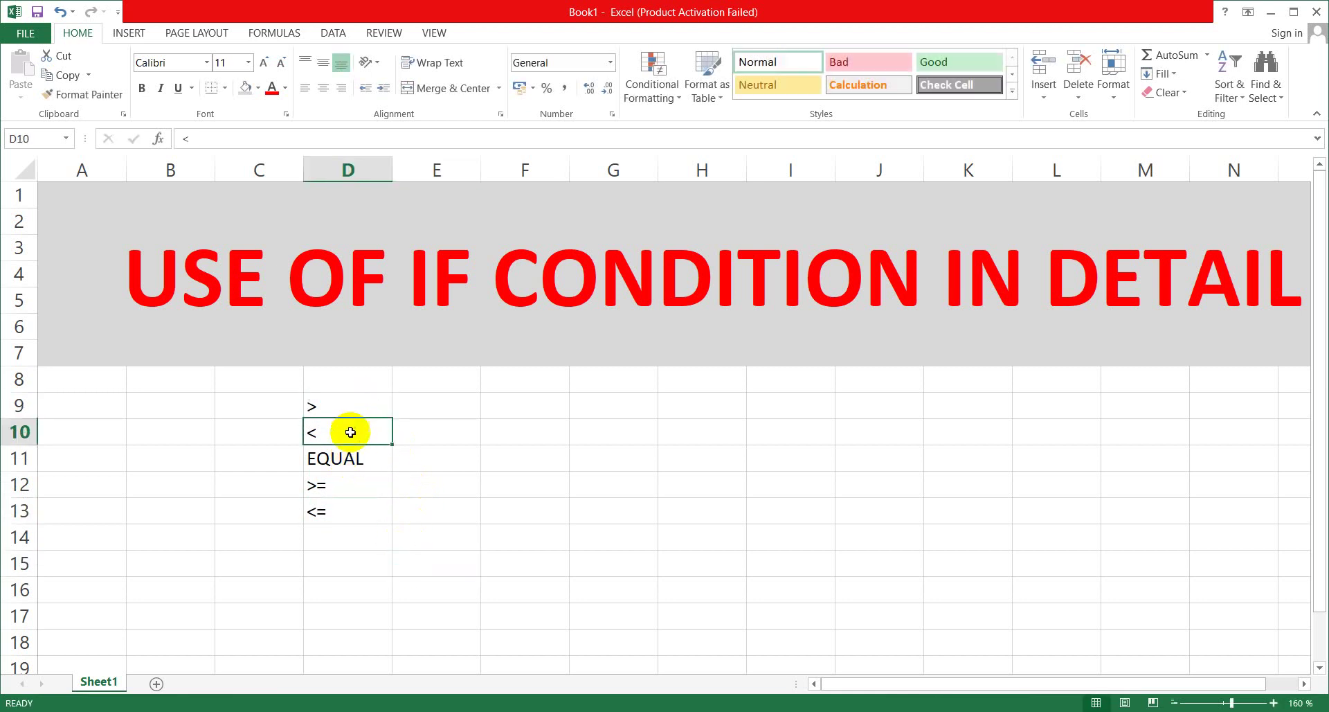
left_click(348, 459)
left_click(346, 484)
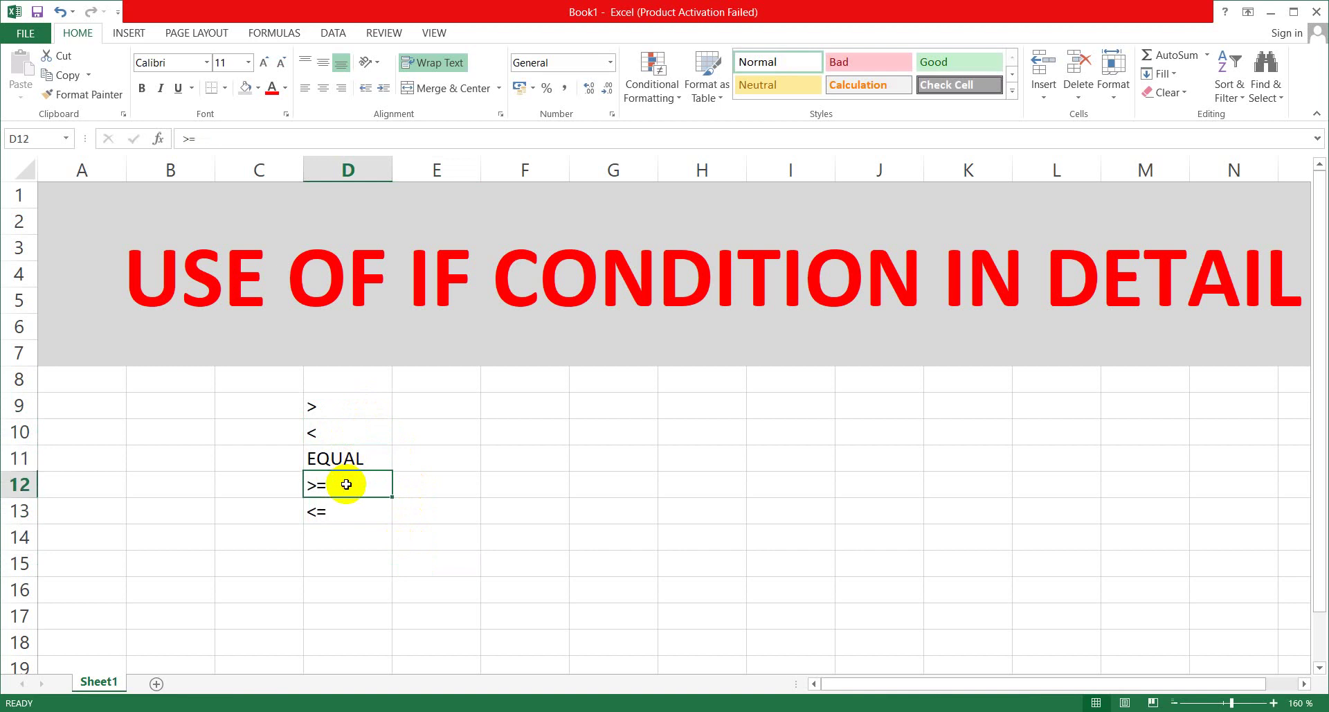
left_click(344, 510)
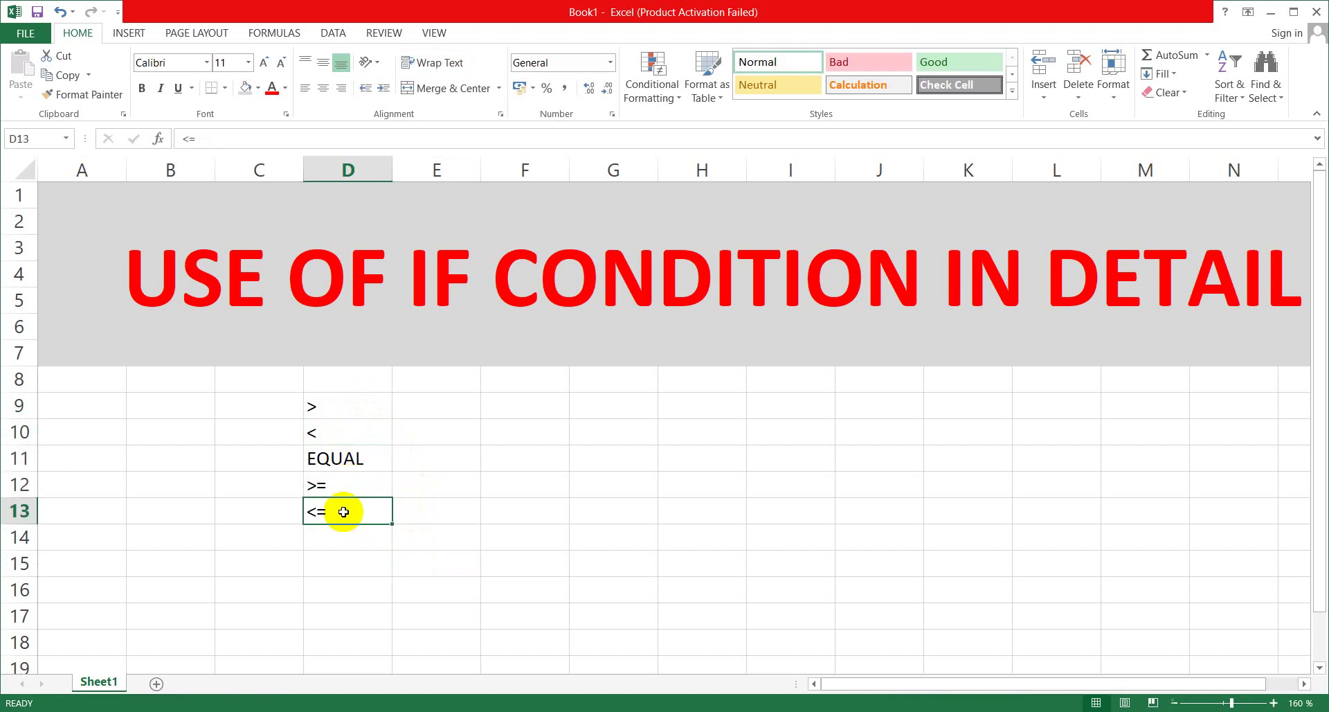
left_click(351, 547)
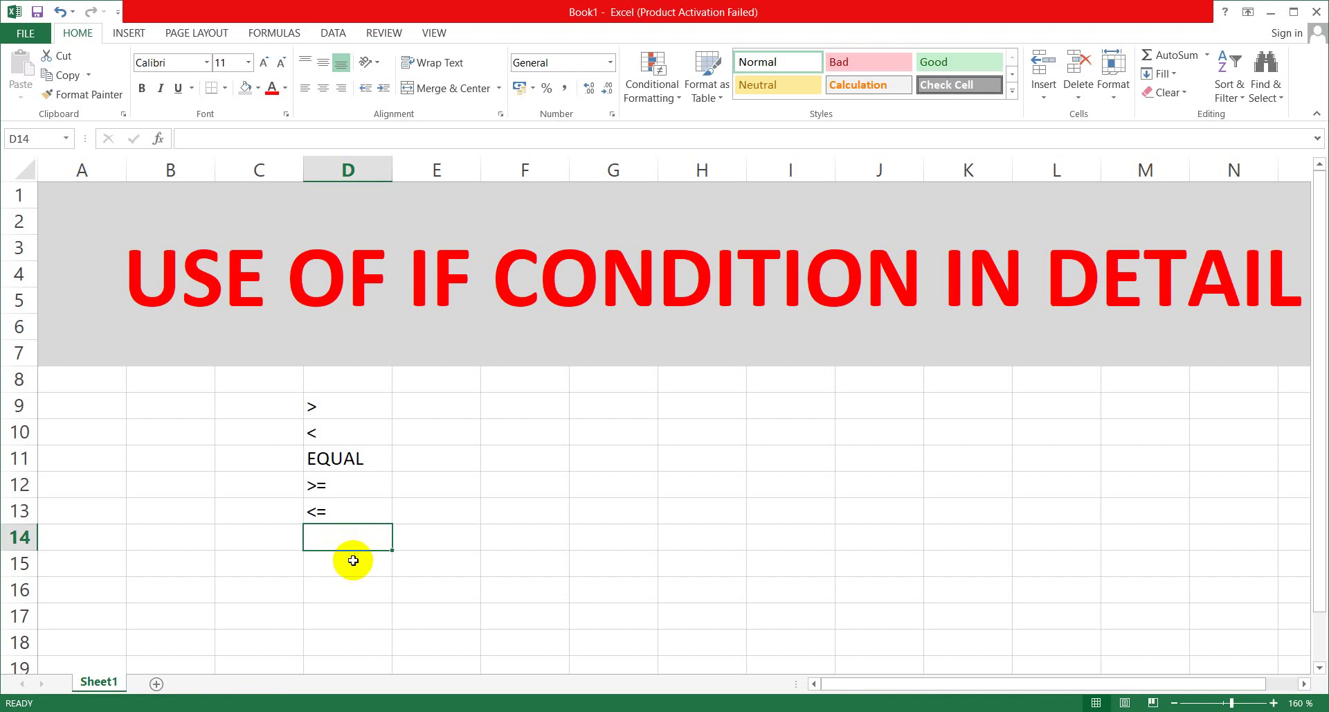
left_click(350, 560)
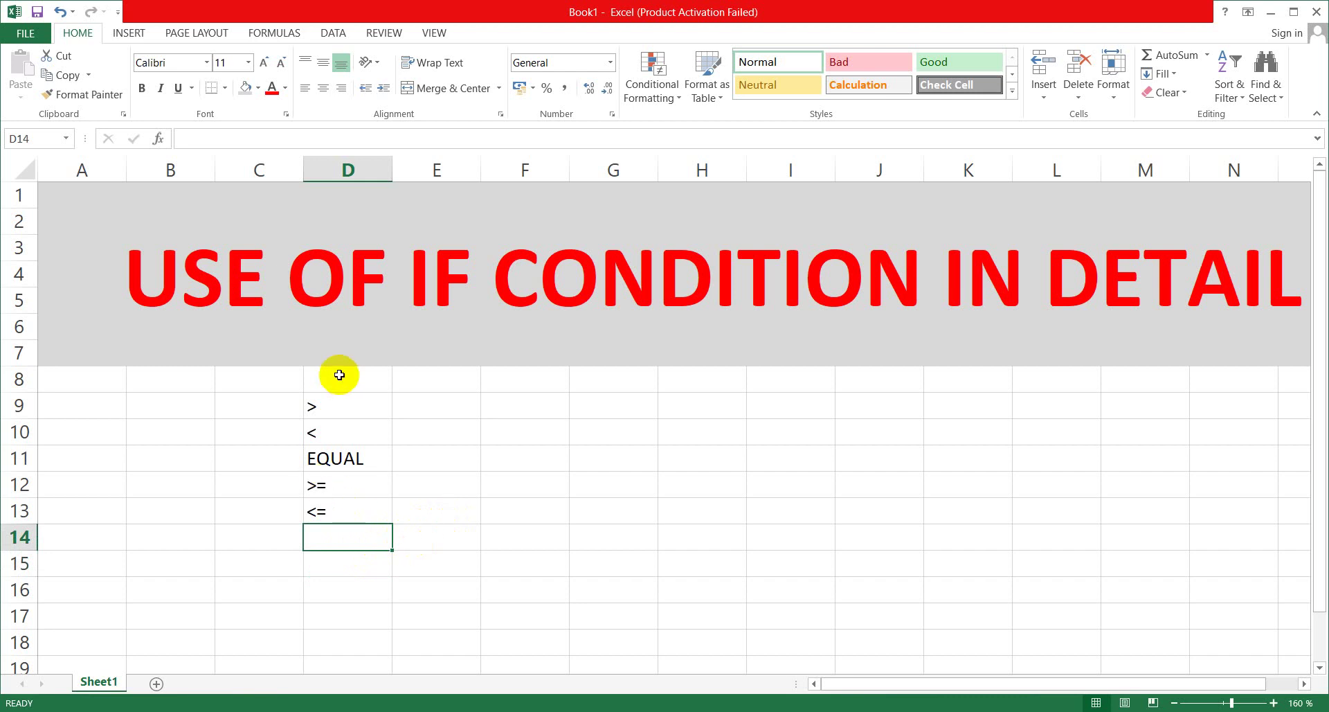
Increase the font size of the operator list in D9:D13 to 16.
left_click_drag(350, 401, 350, 504)
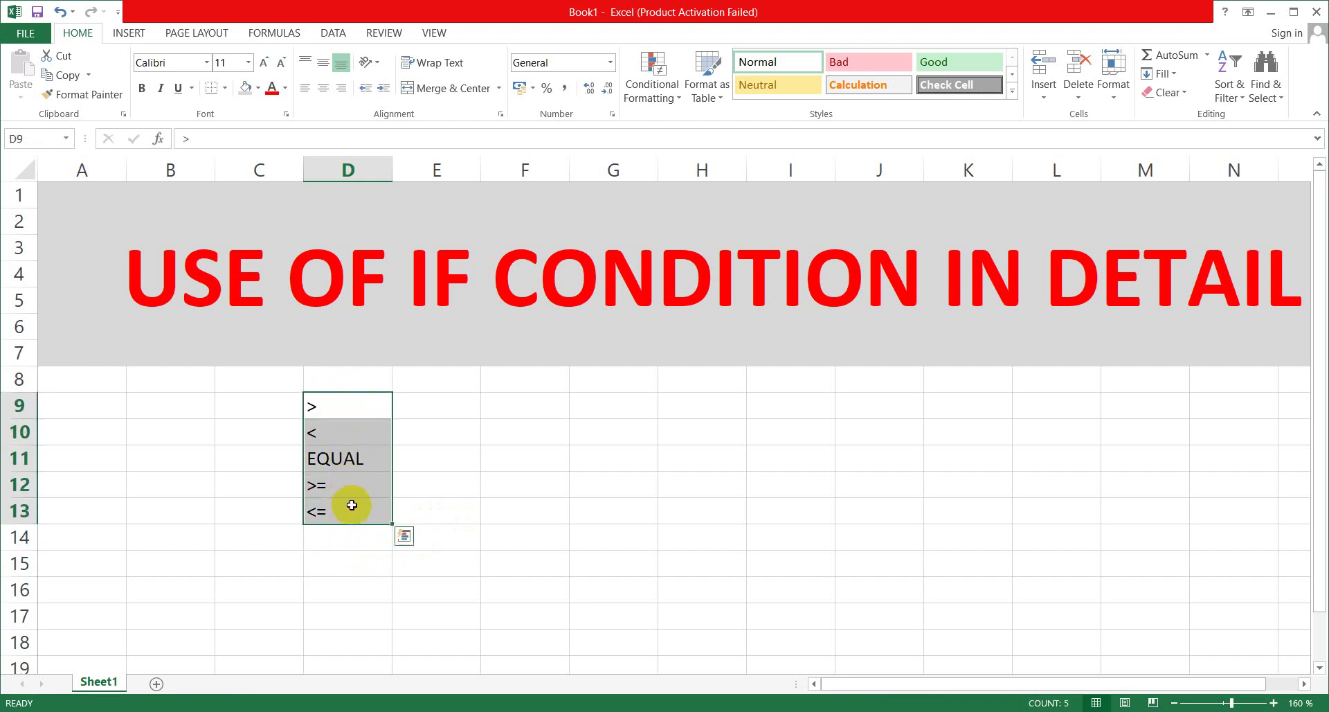
left_click(266, 63)
left_click(266, 63)
left_click(265, 63)
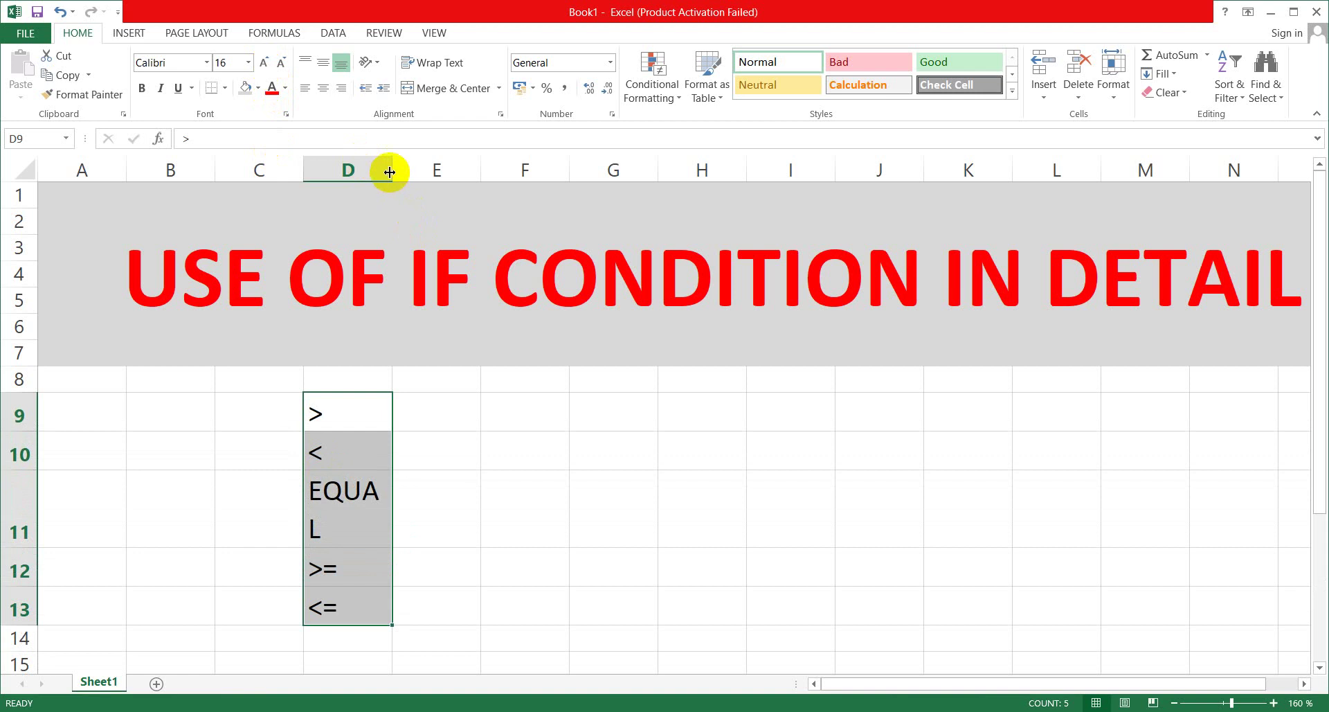
Narrow column C and widen column D slightly so the word EQUAL fits on one line.
left_click_drag(389, 170, 393, 169)
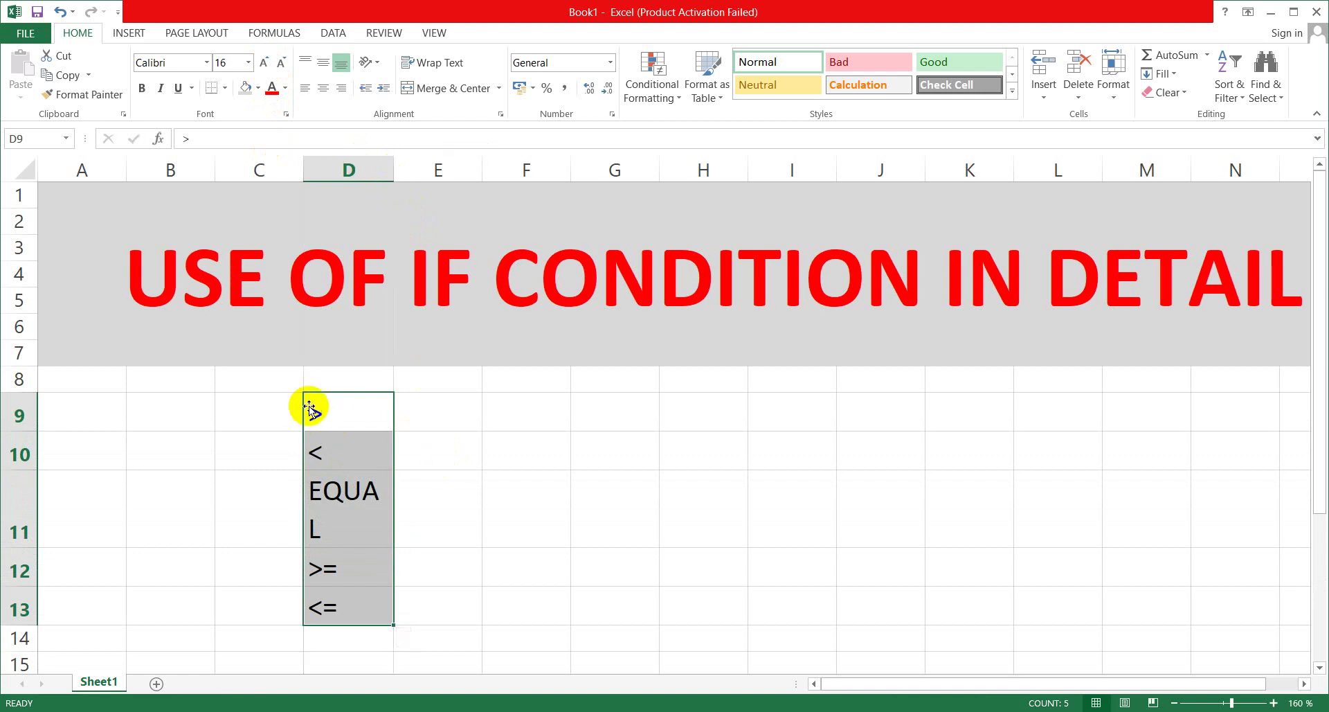
left_click_drag(303, 175, 277, 185)
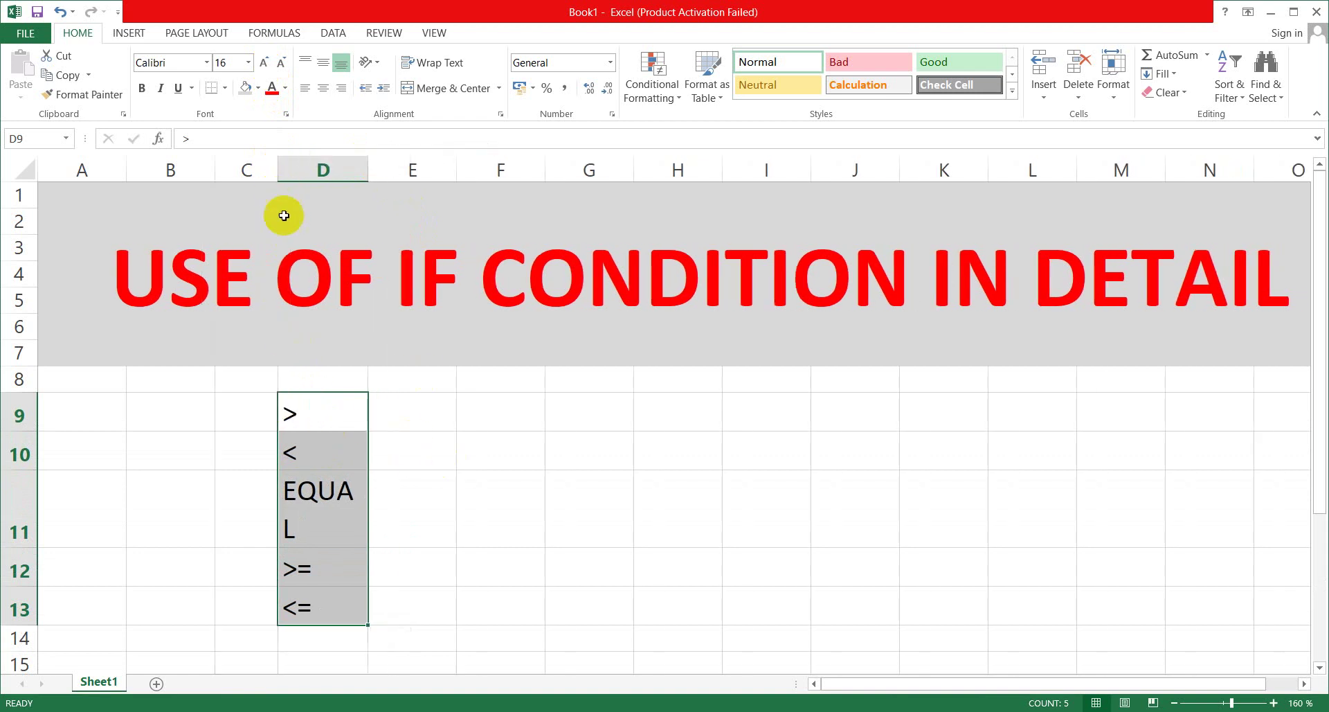
left_click(331, 401)
left_click(317, 452)
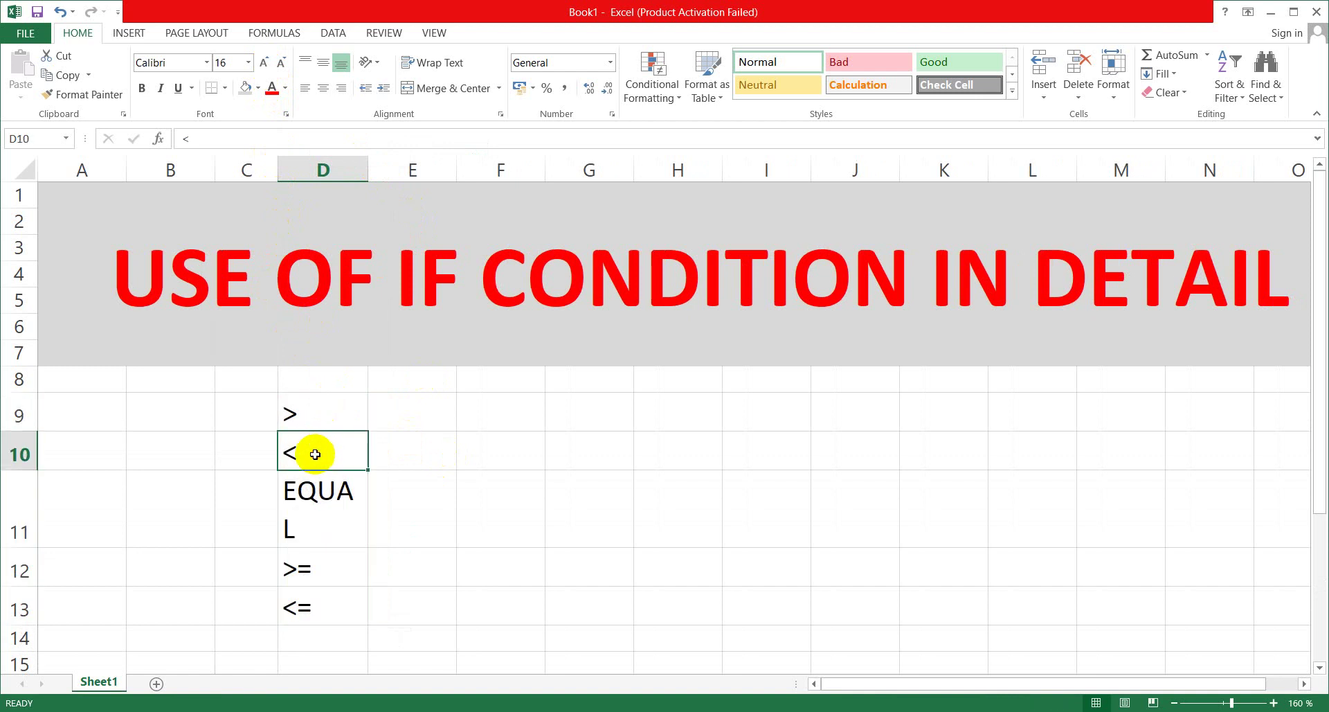
left_click(323, 511)
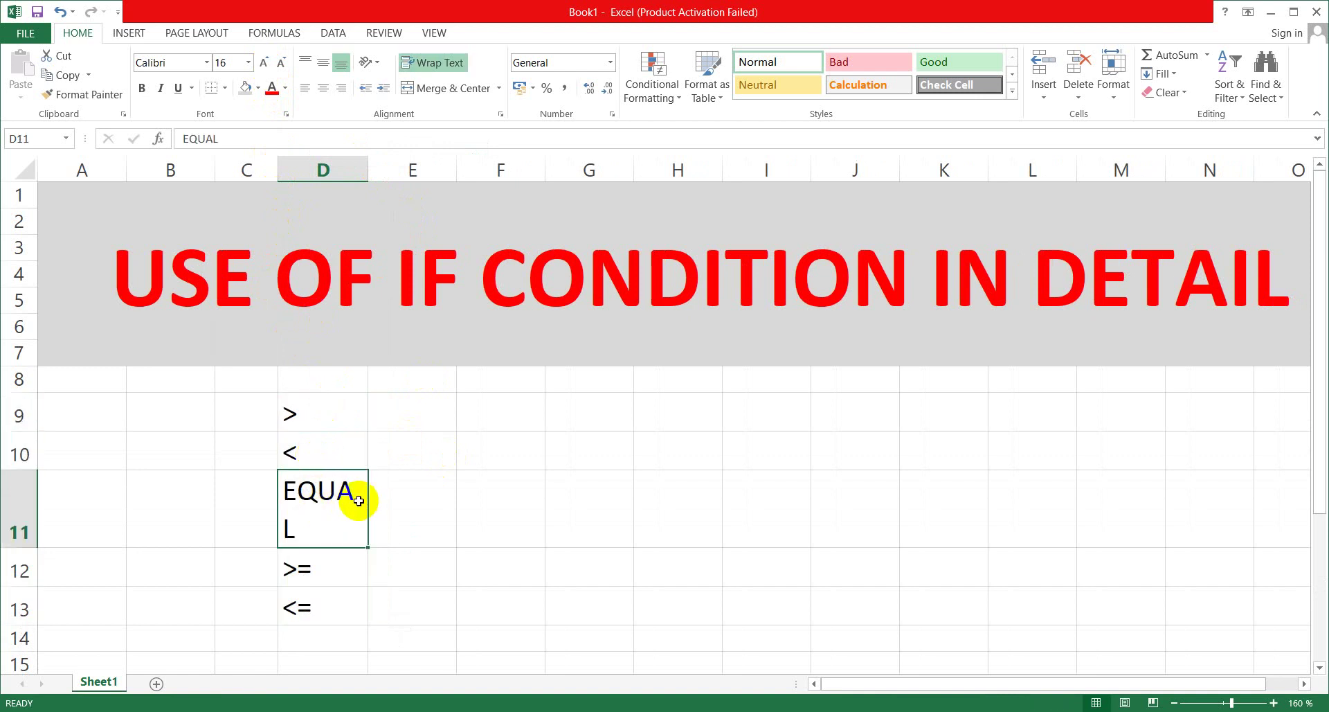
left_click_drag(368, 163, 377, 163)
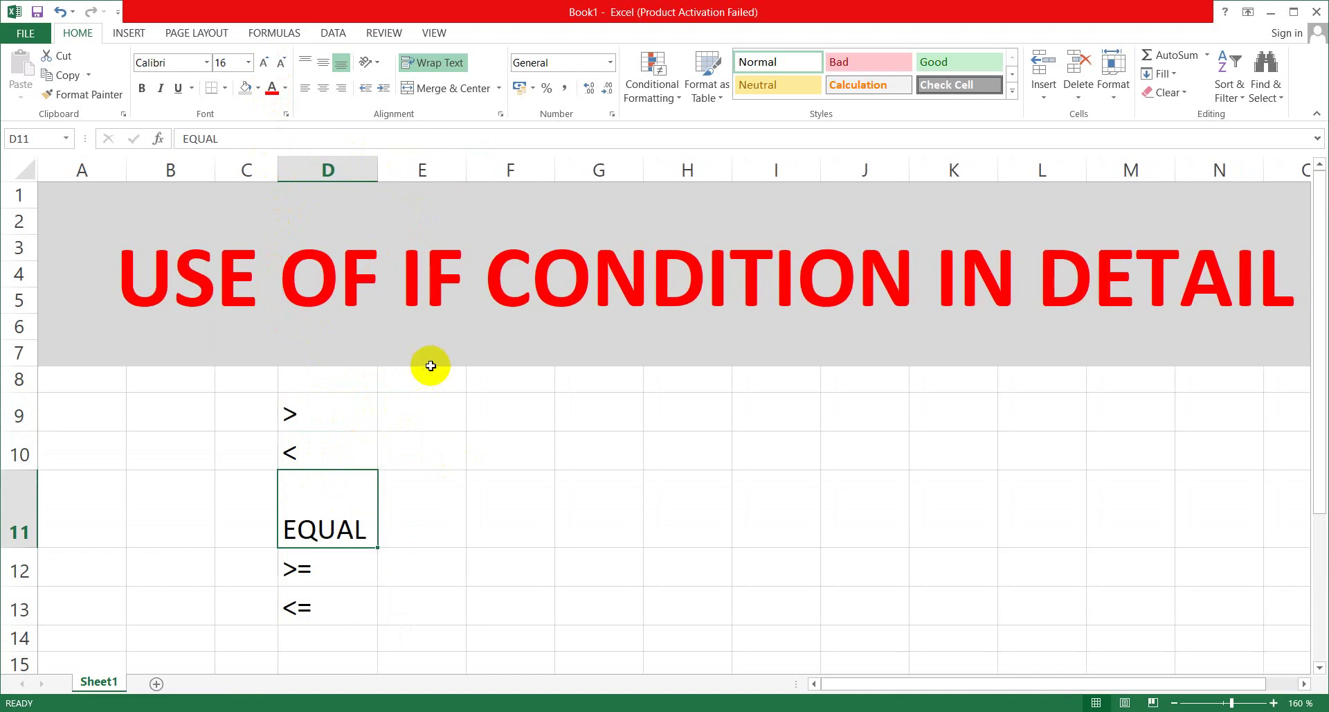
Enter the test value 40 in cell F11.
left_click(504, 495)
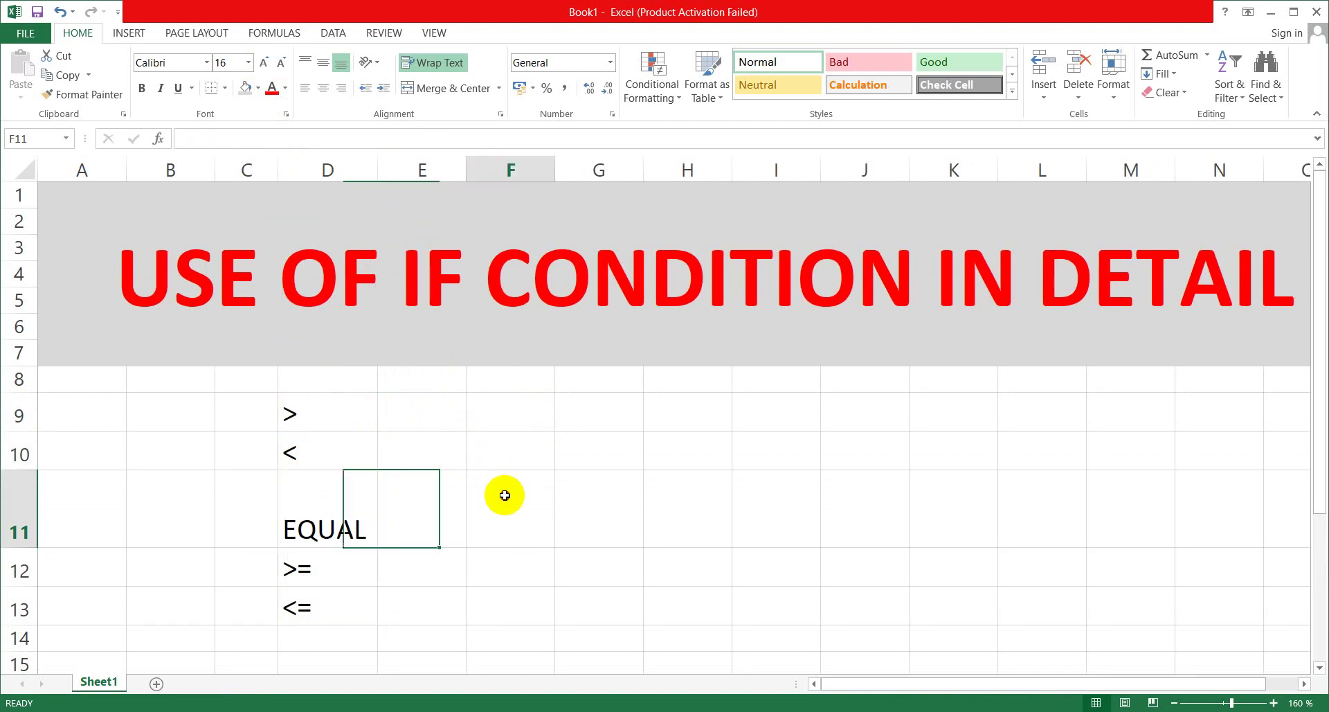
left_click(335, 416)
left_click(536, 517)
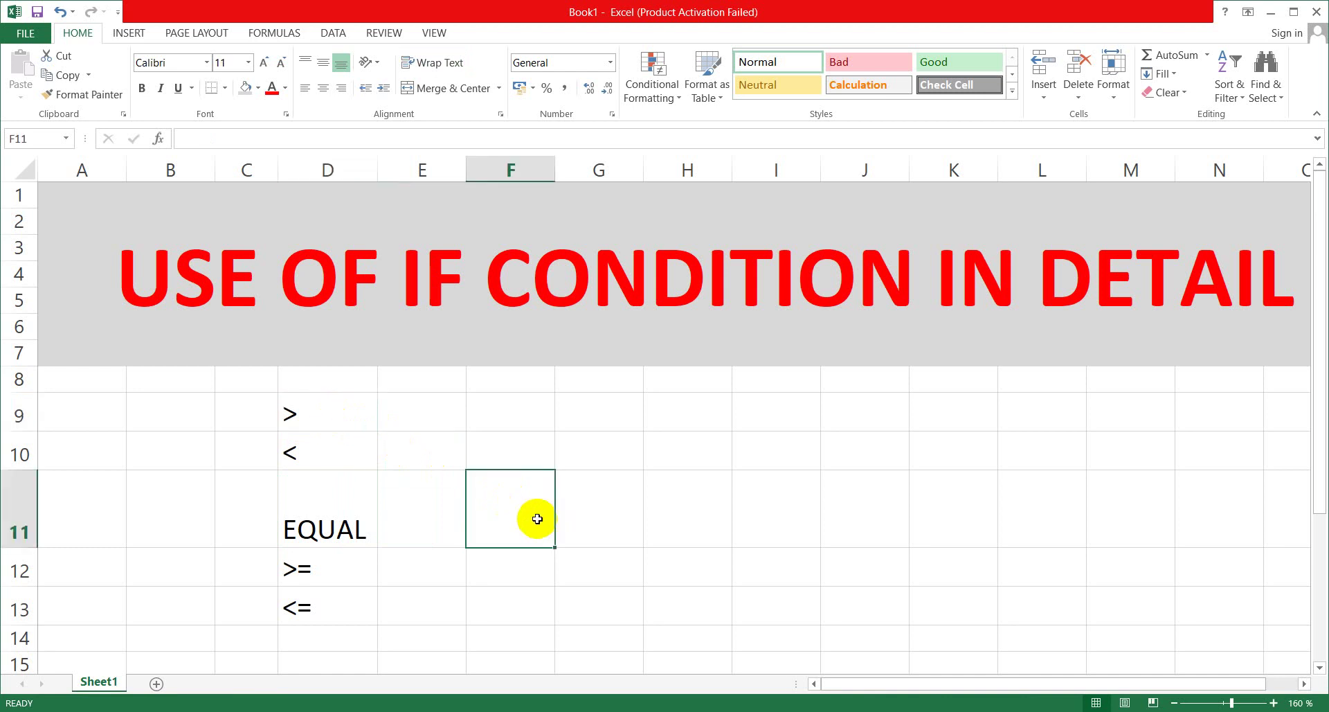
type("40")
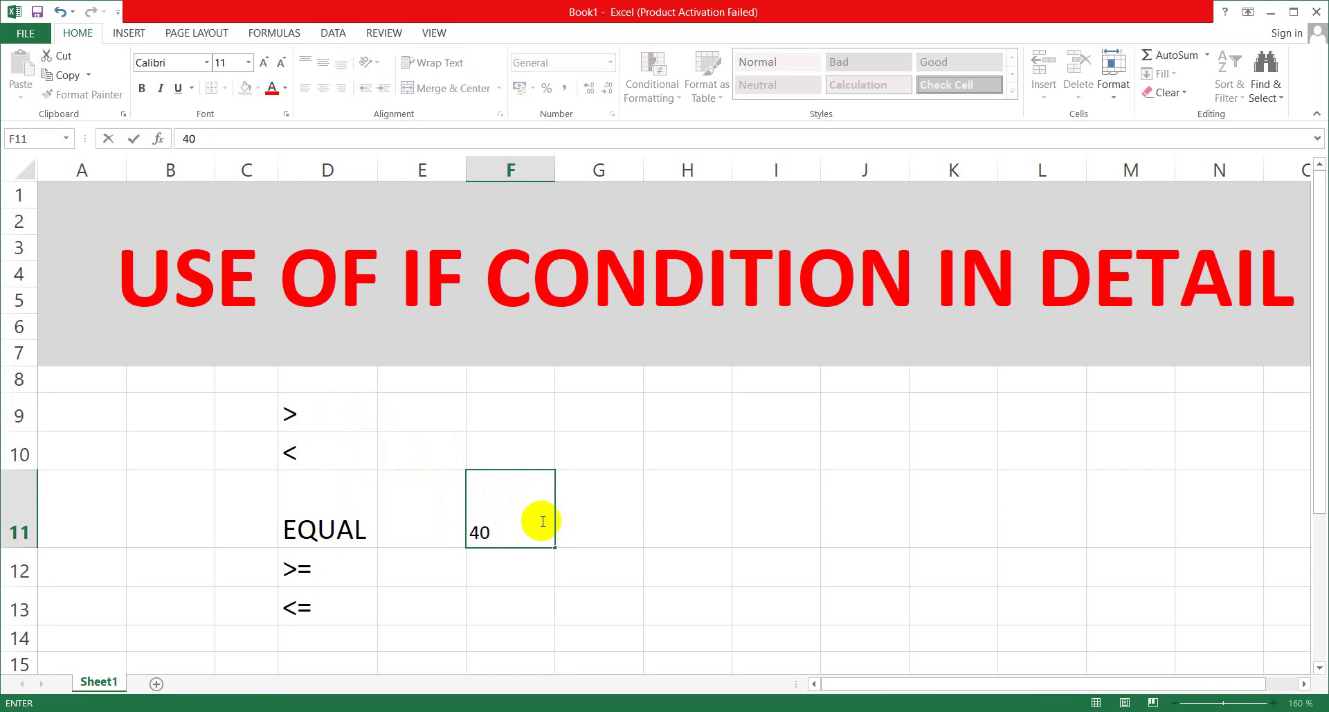
left_click(581, 536)
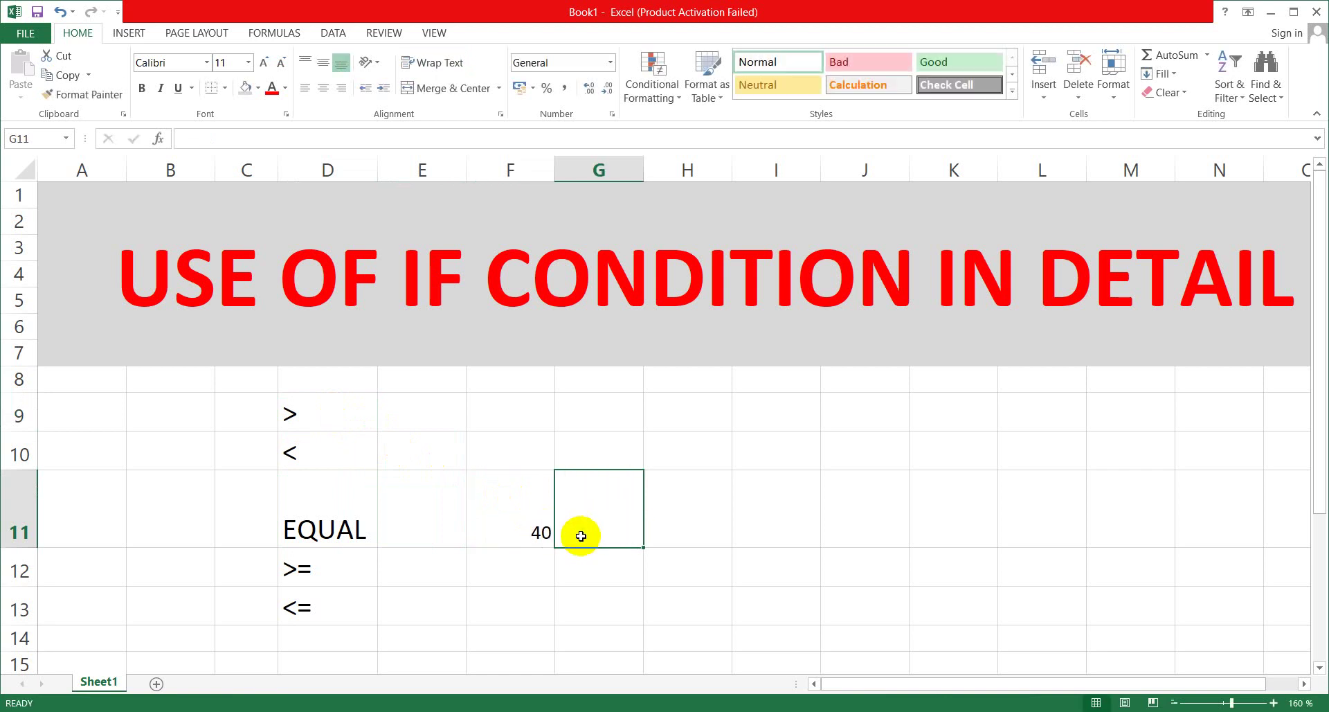
type("=IF")
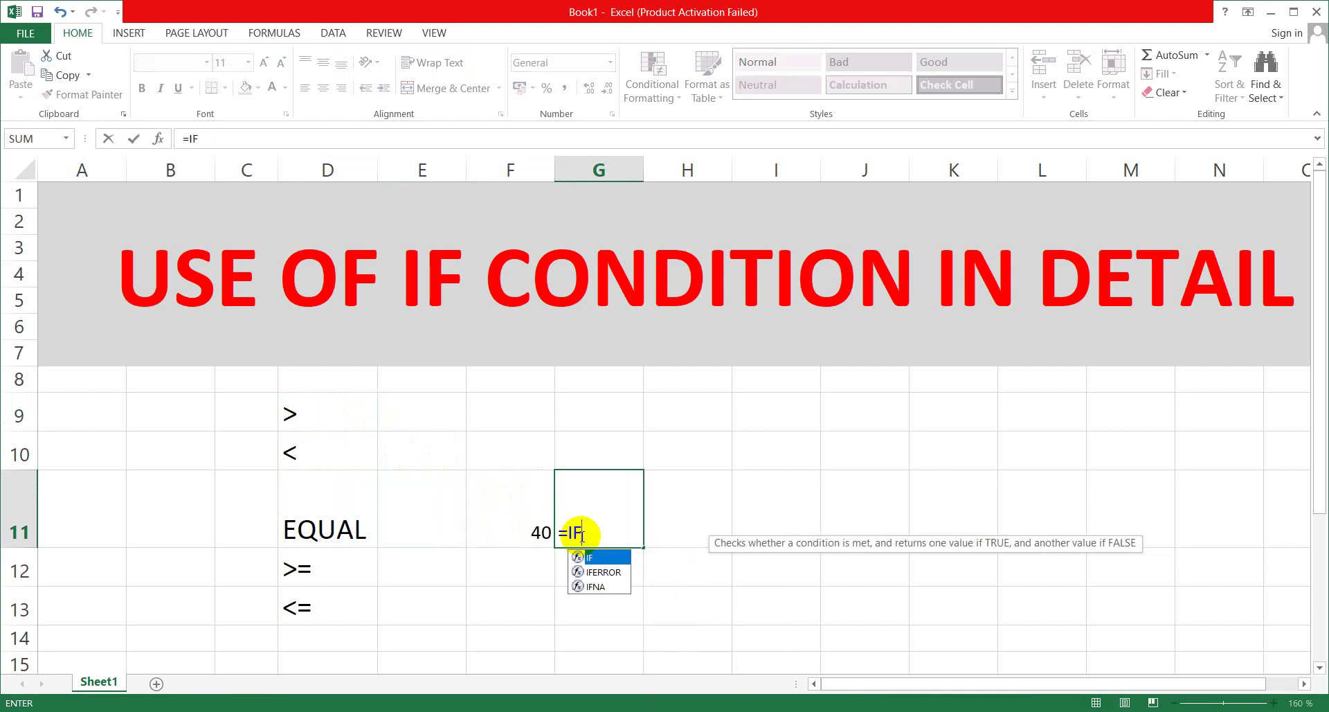
type("(")
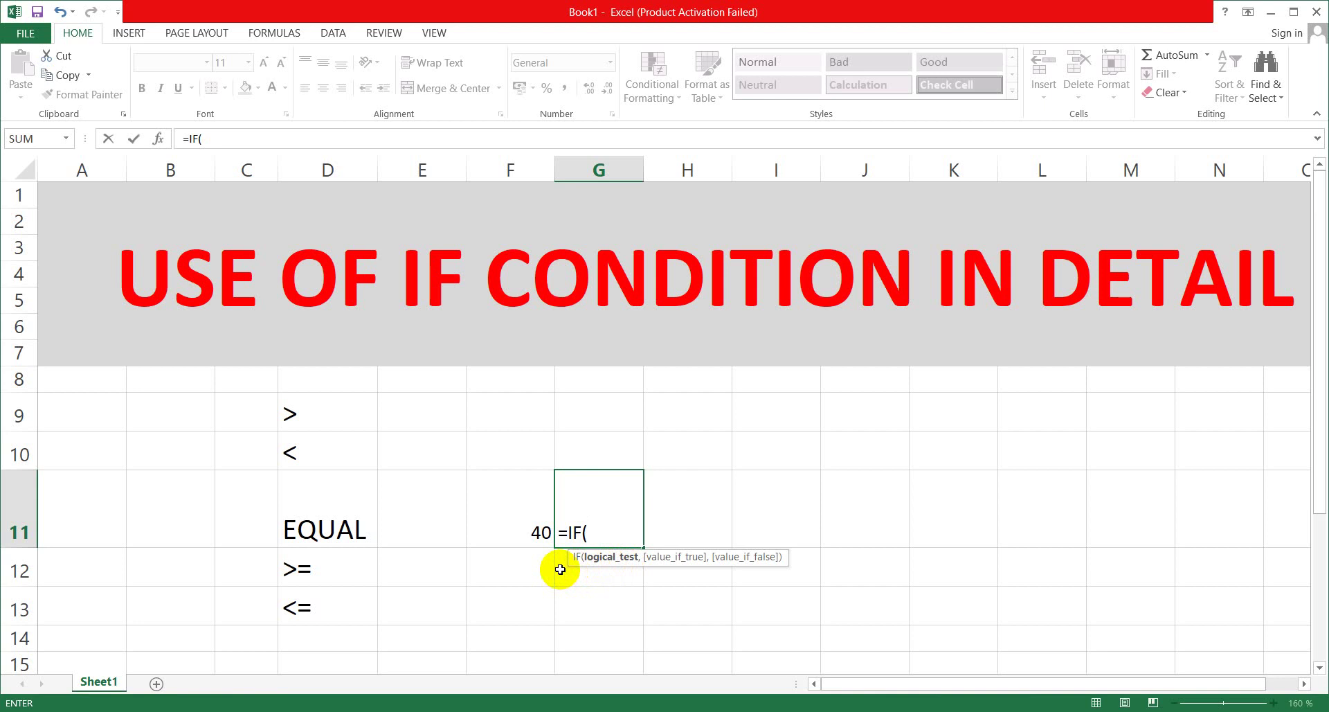
left_click(529, 533)
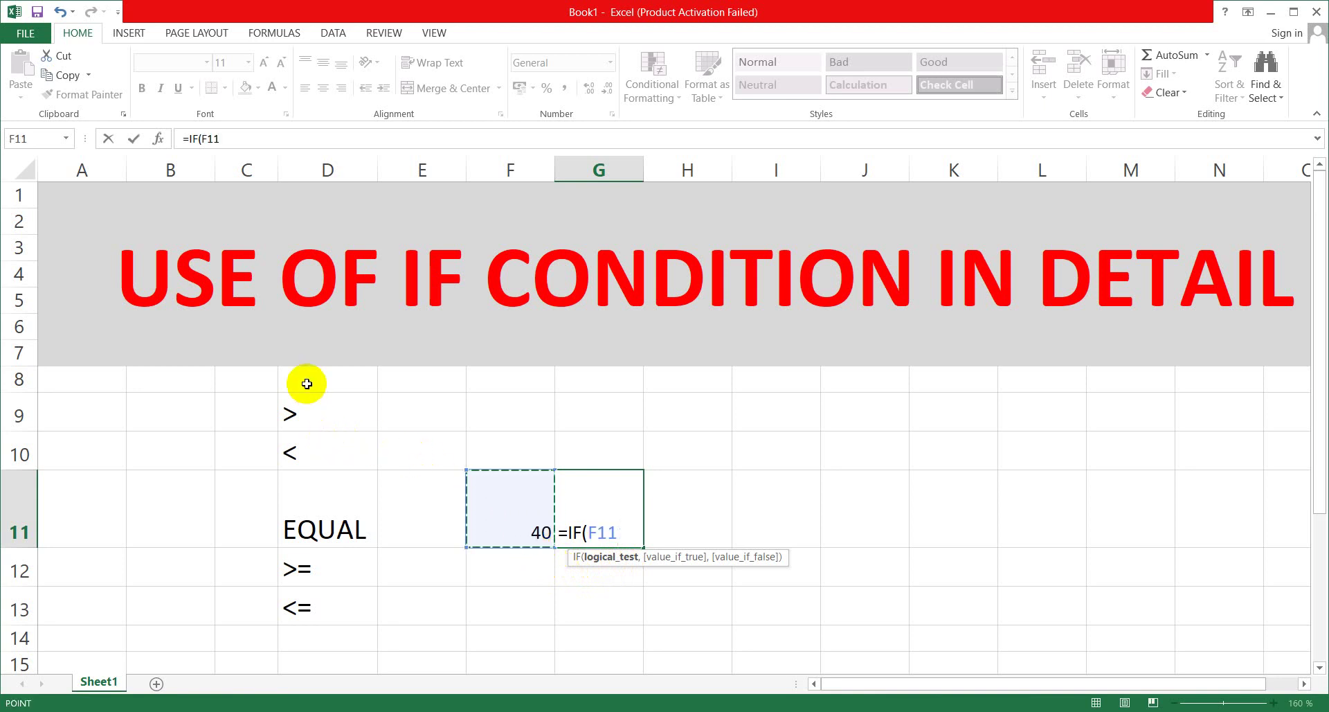
left_click(481, 645)
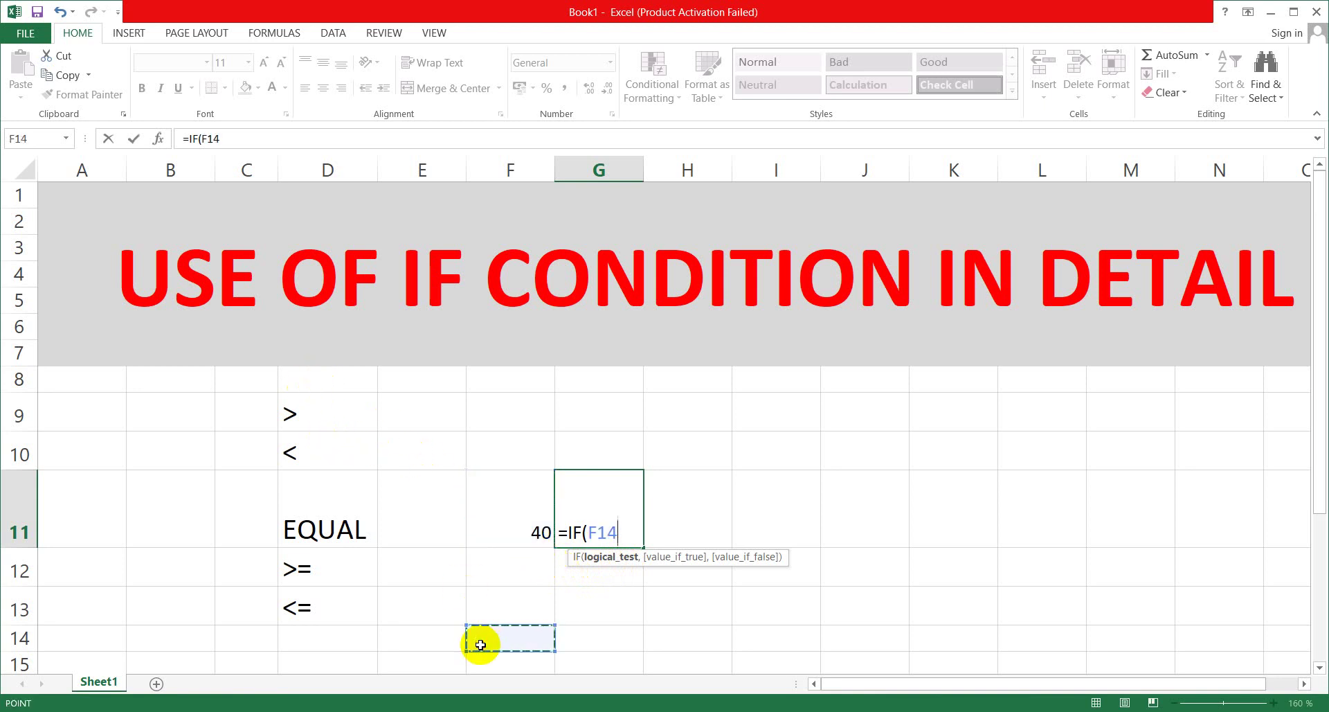
type(">")
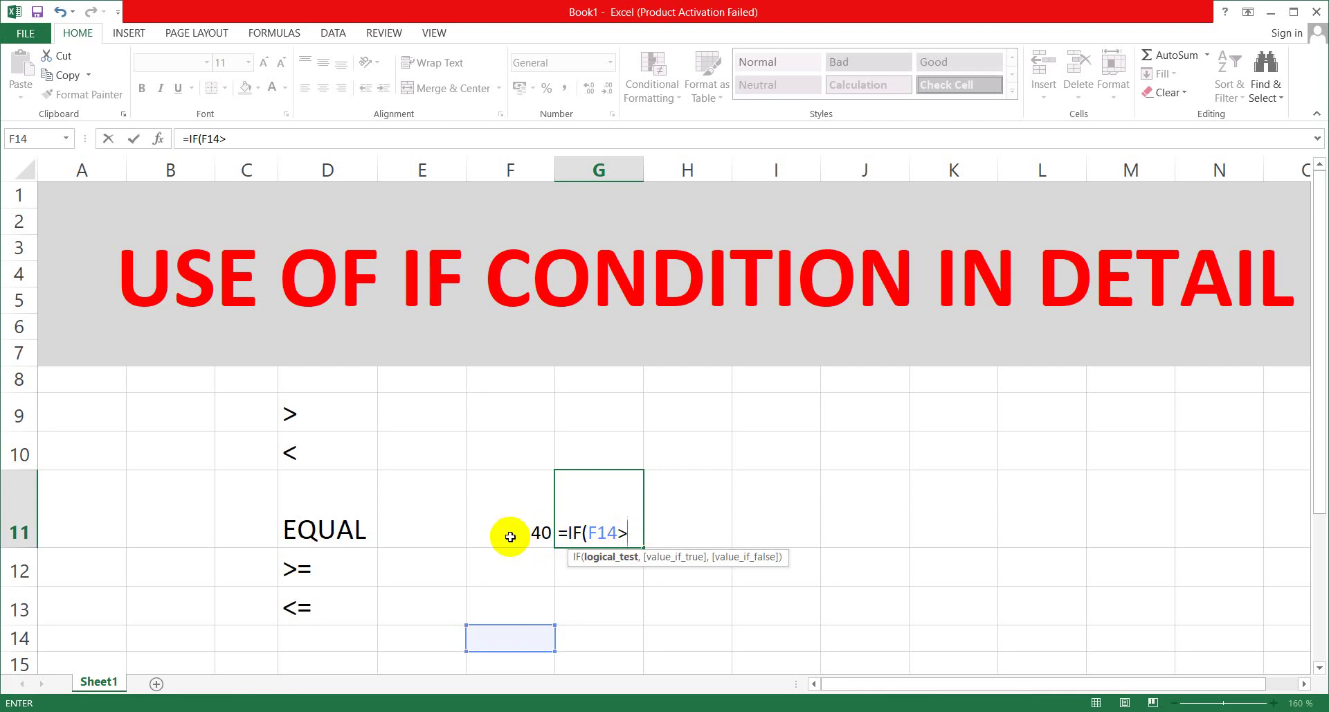
key("BackSpace")
key("BackSpace")
key("BackSpace")
key("BackSpace")
key("BackSpace")
key("BackSpace")
key("BackSpace")
key("BackSpace")
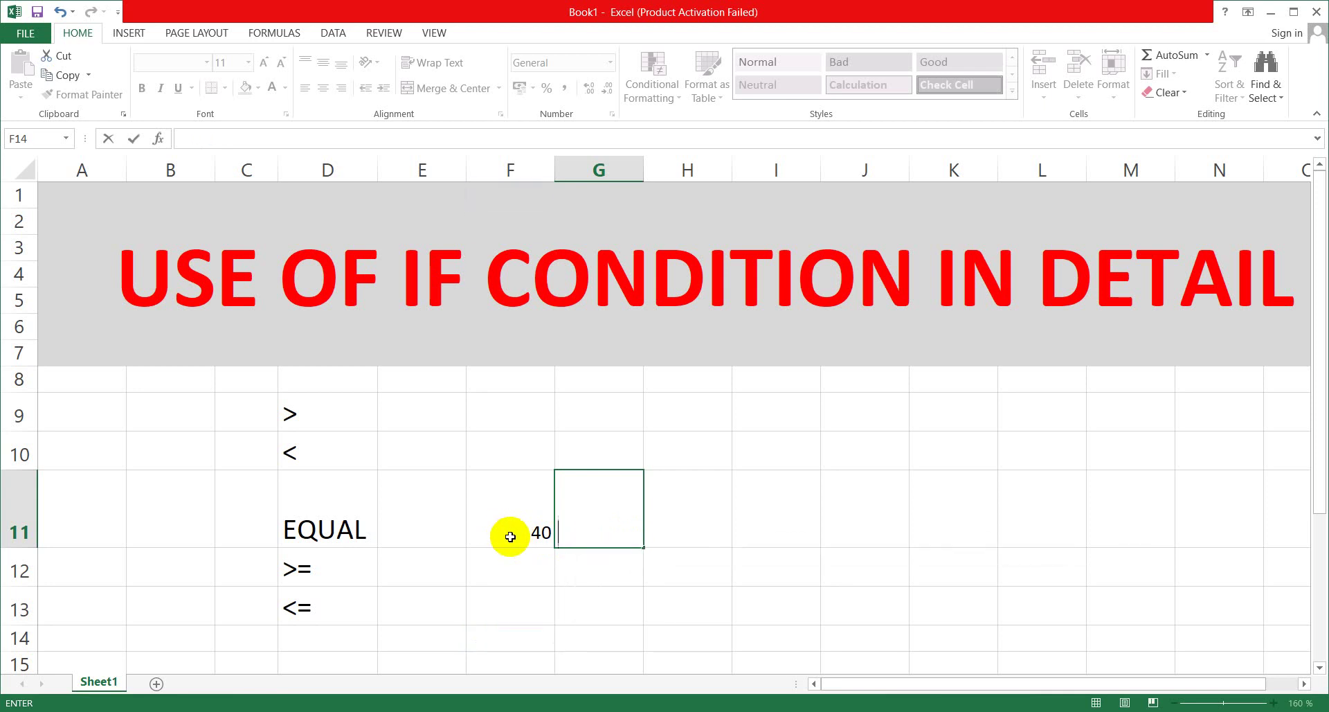
Enter the formula =IF(F11>40,"PASS","FAIL") in cell G11.
type("=IF")
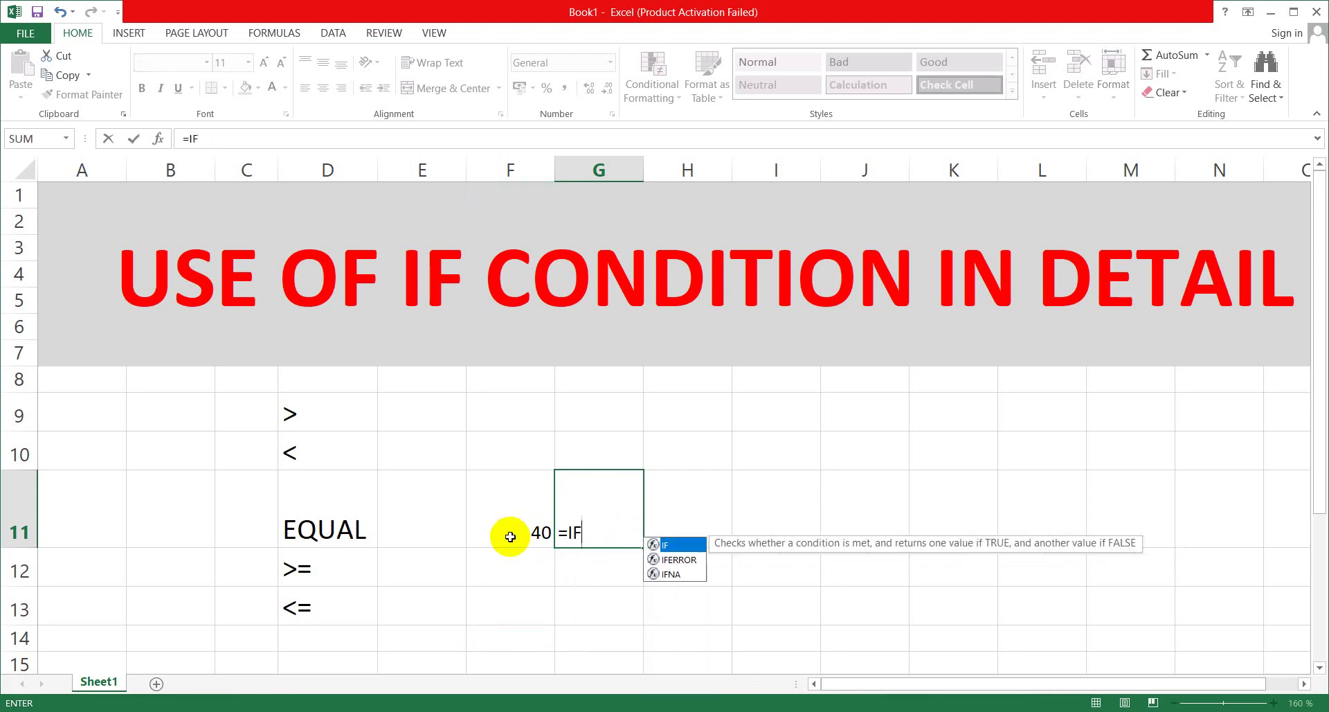
type("(")
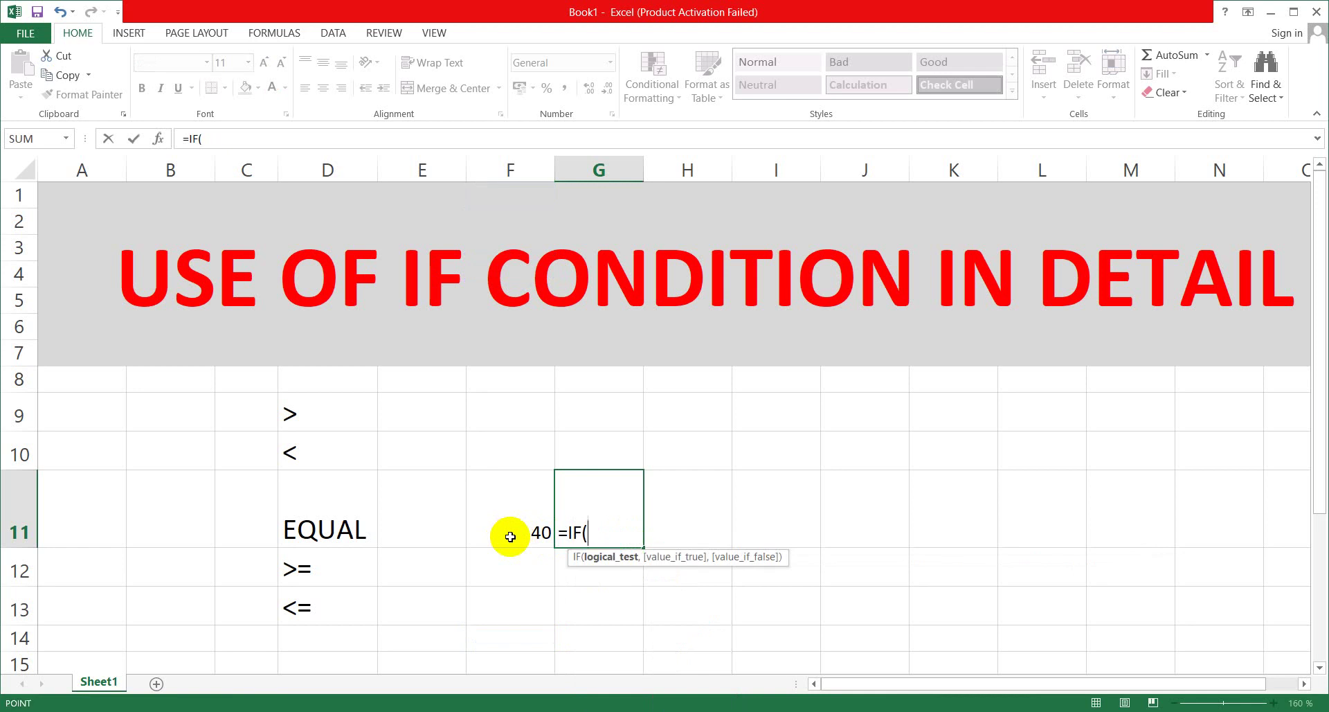
left_click(528, 532)
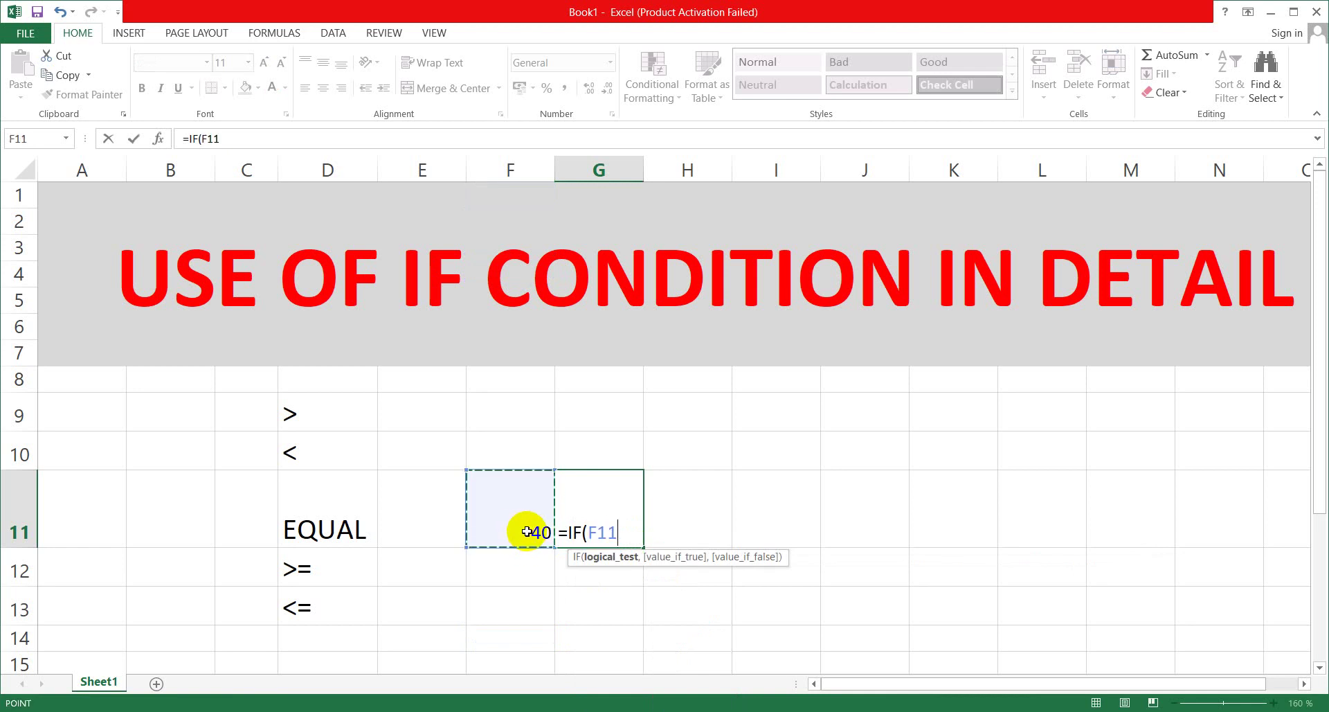
type(">40")
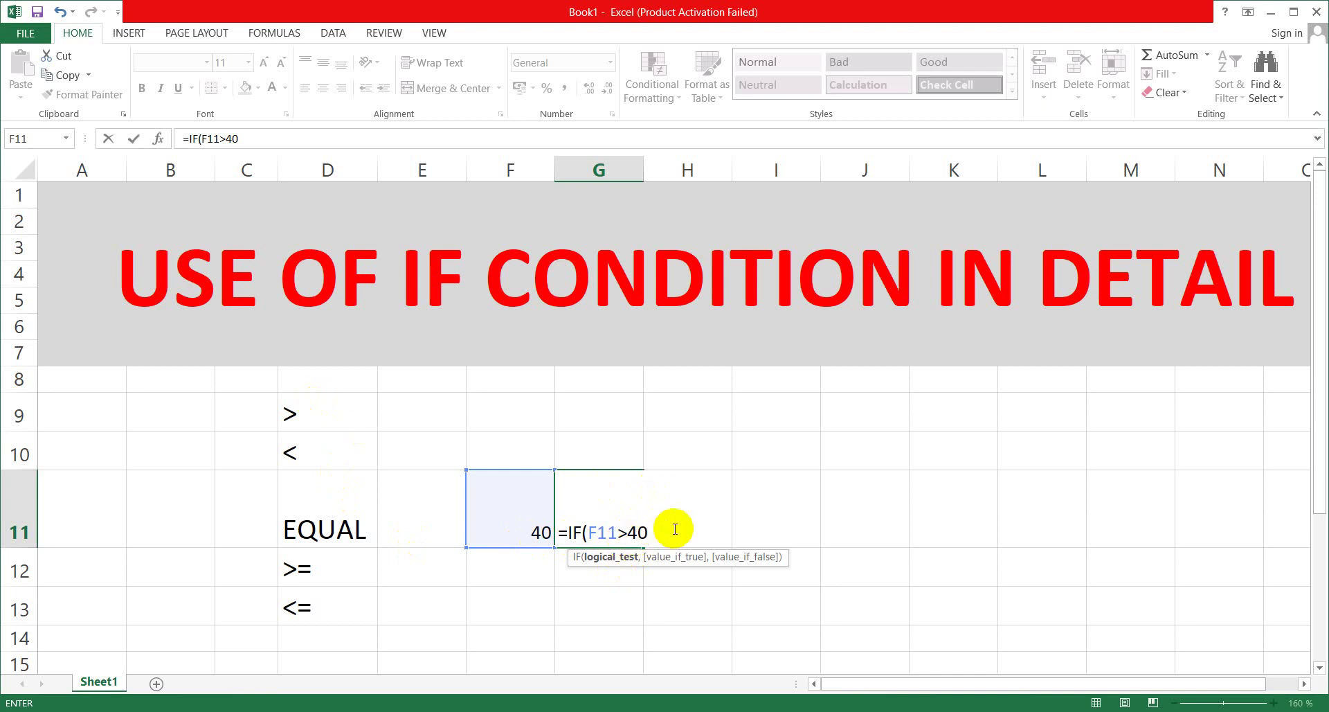
type(",")
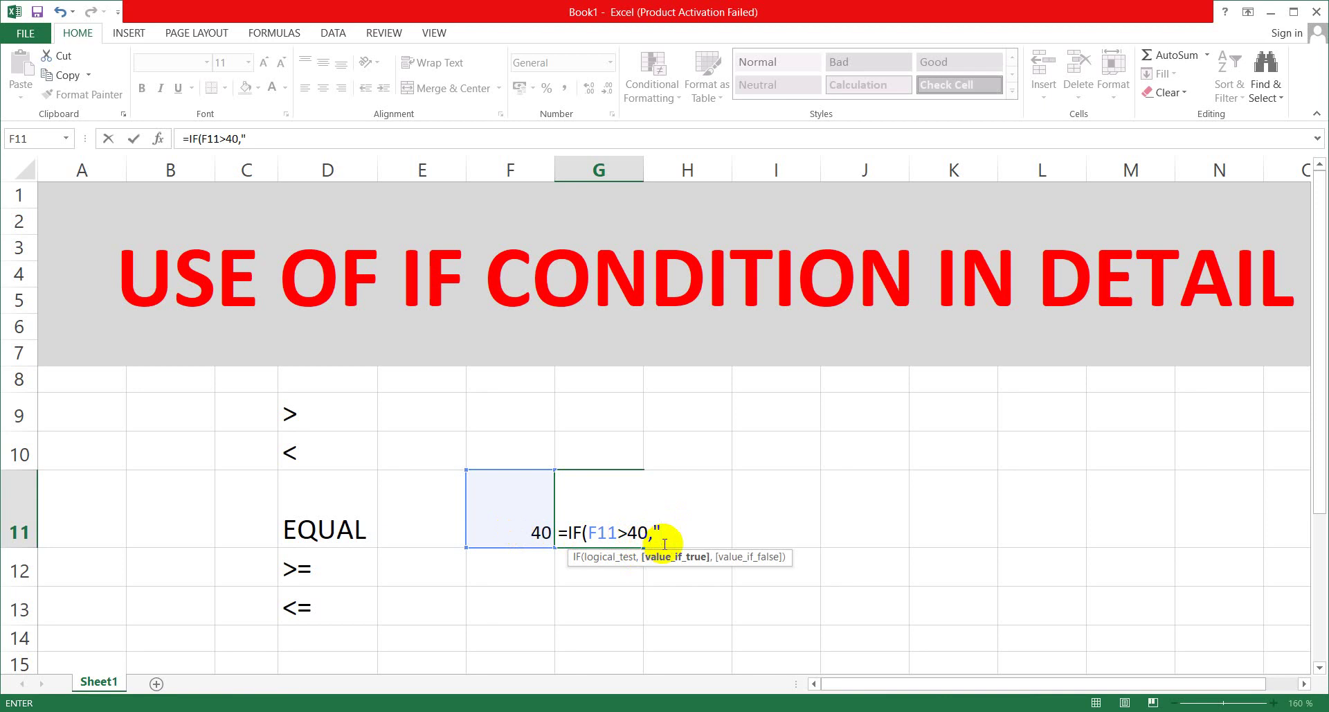
type("PASS\"")
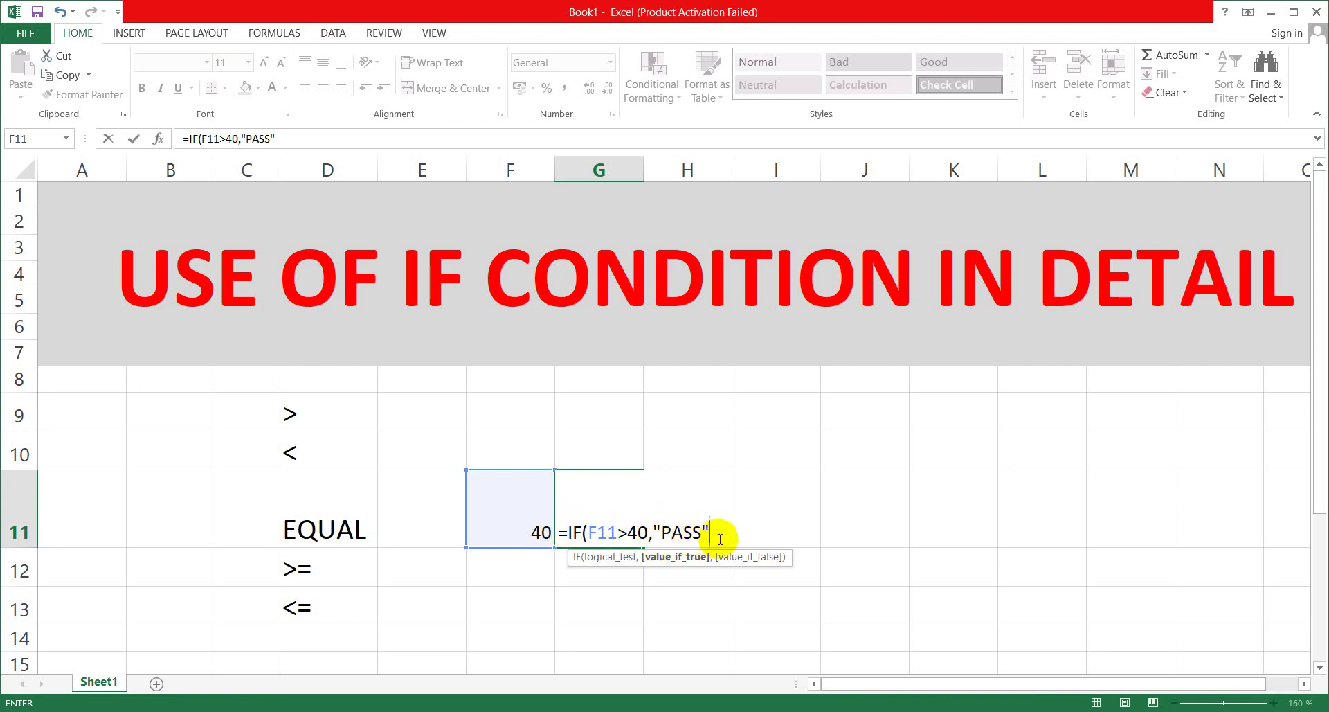
type(",\"FAIL")
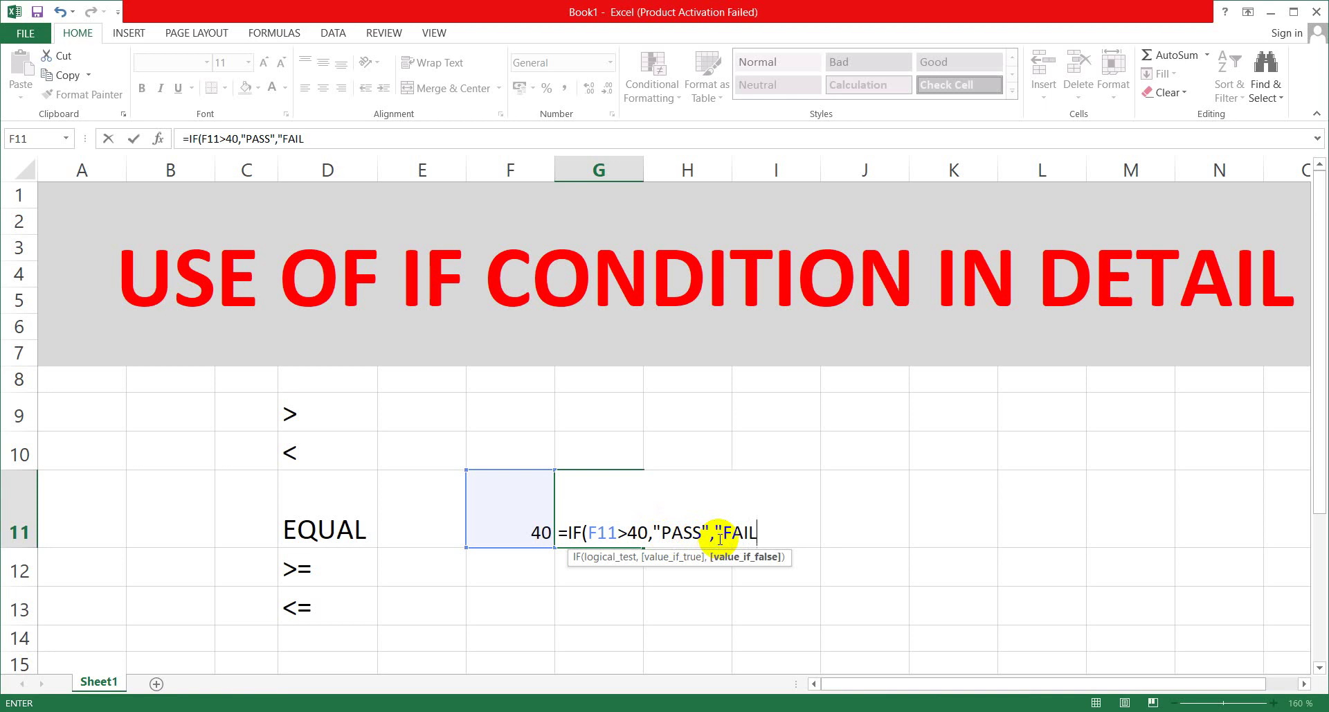
type("\")")
key("Return")
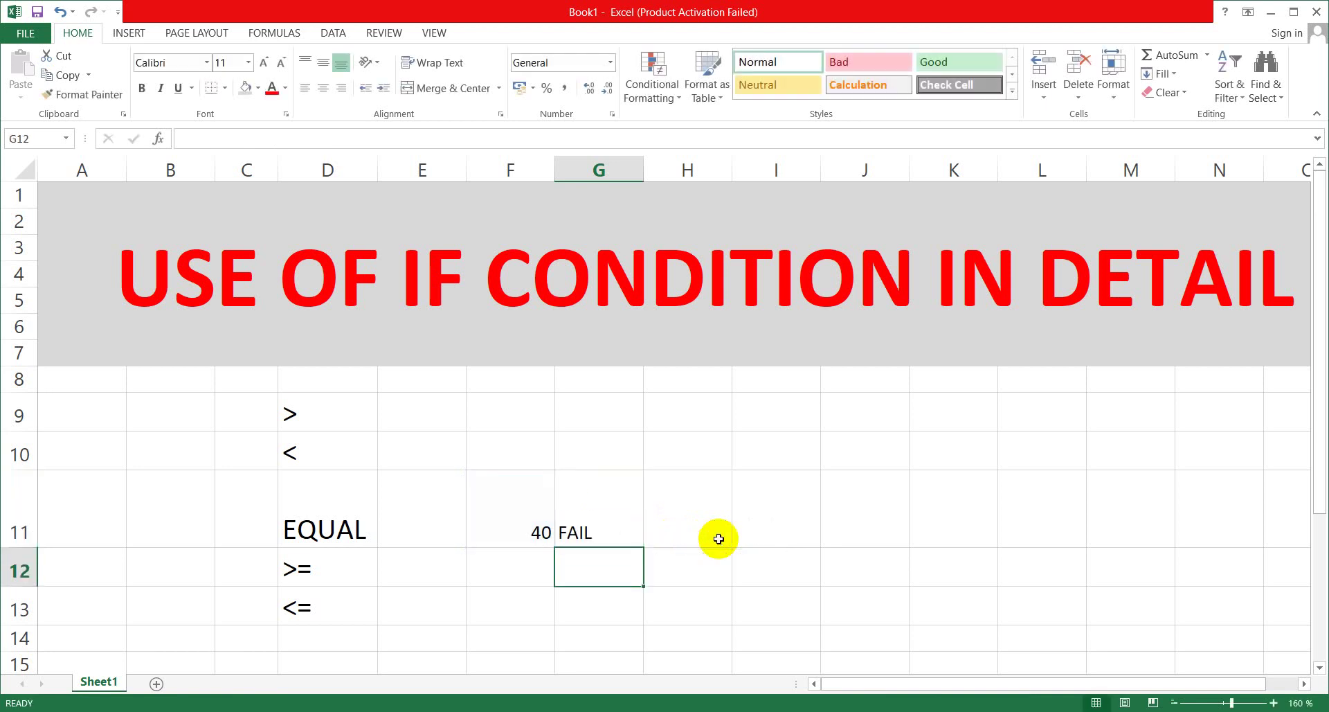
Test the greater-than formula by setting the value in F11 to 41 and then to 39.
left_click(608, 533)
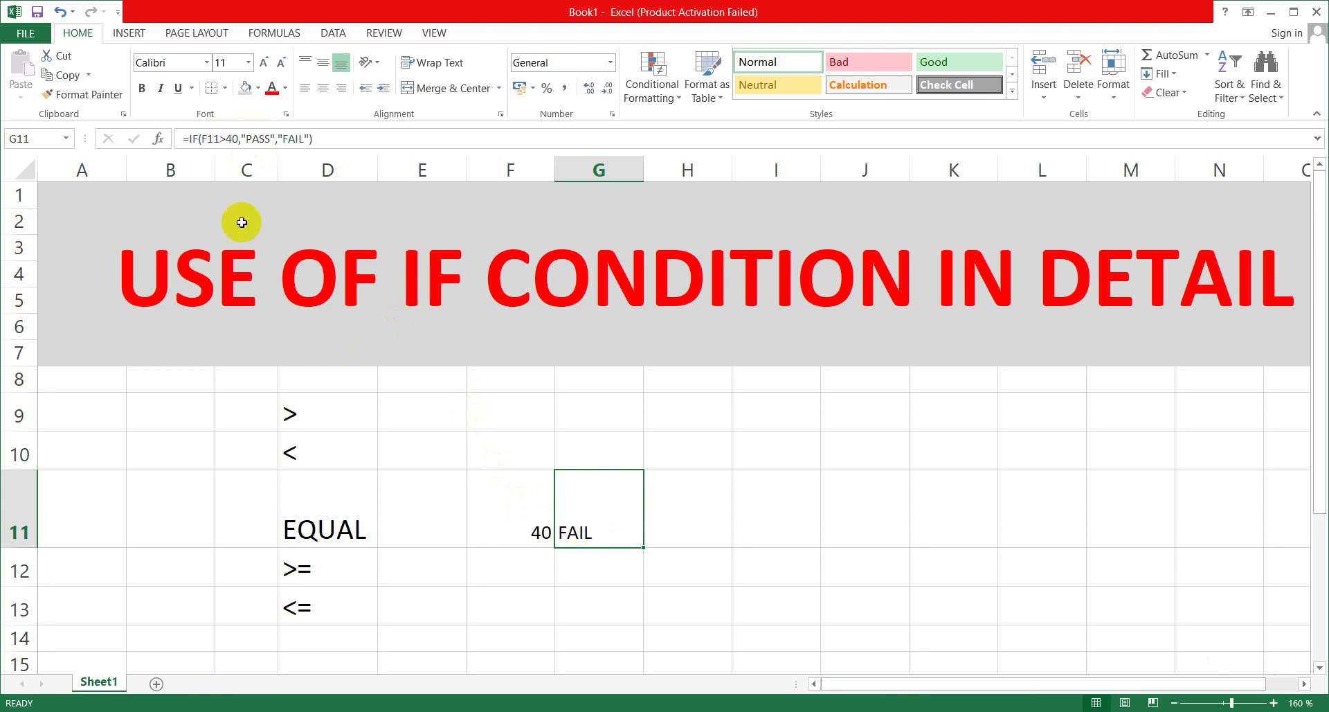
left_click(537, 537)
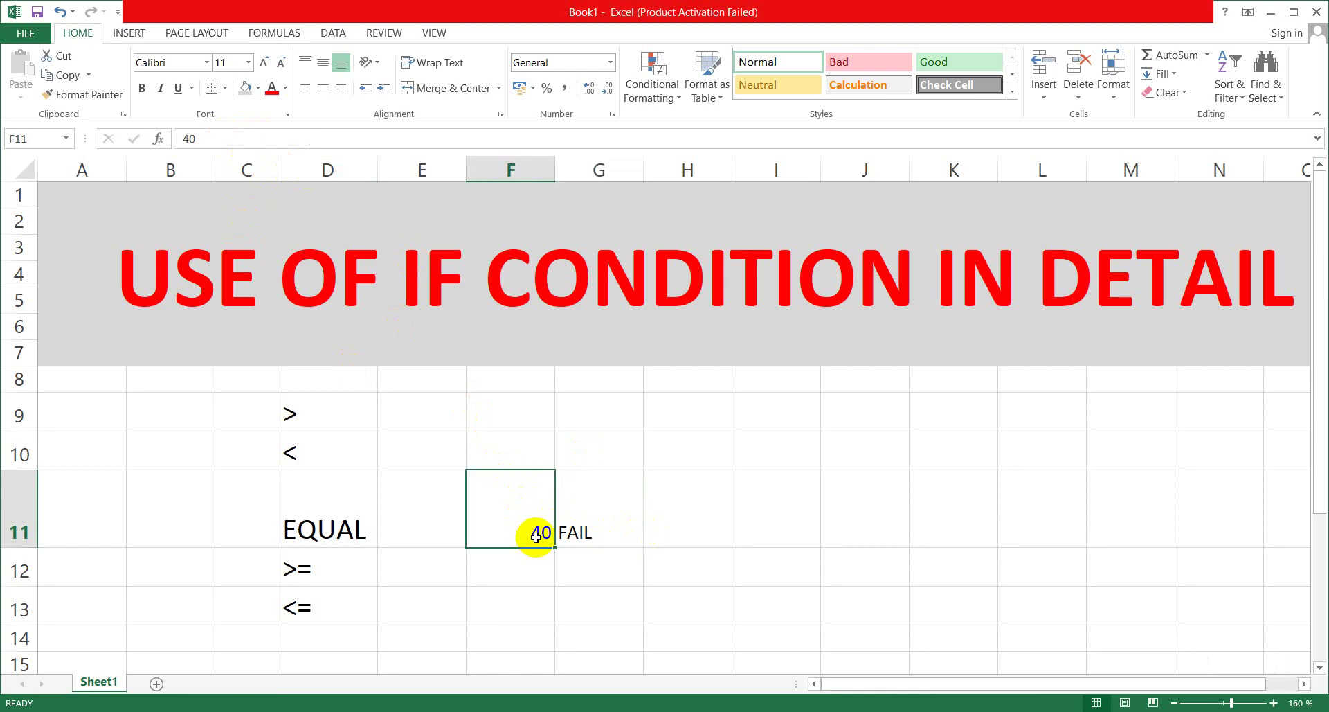
type("41")
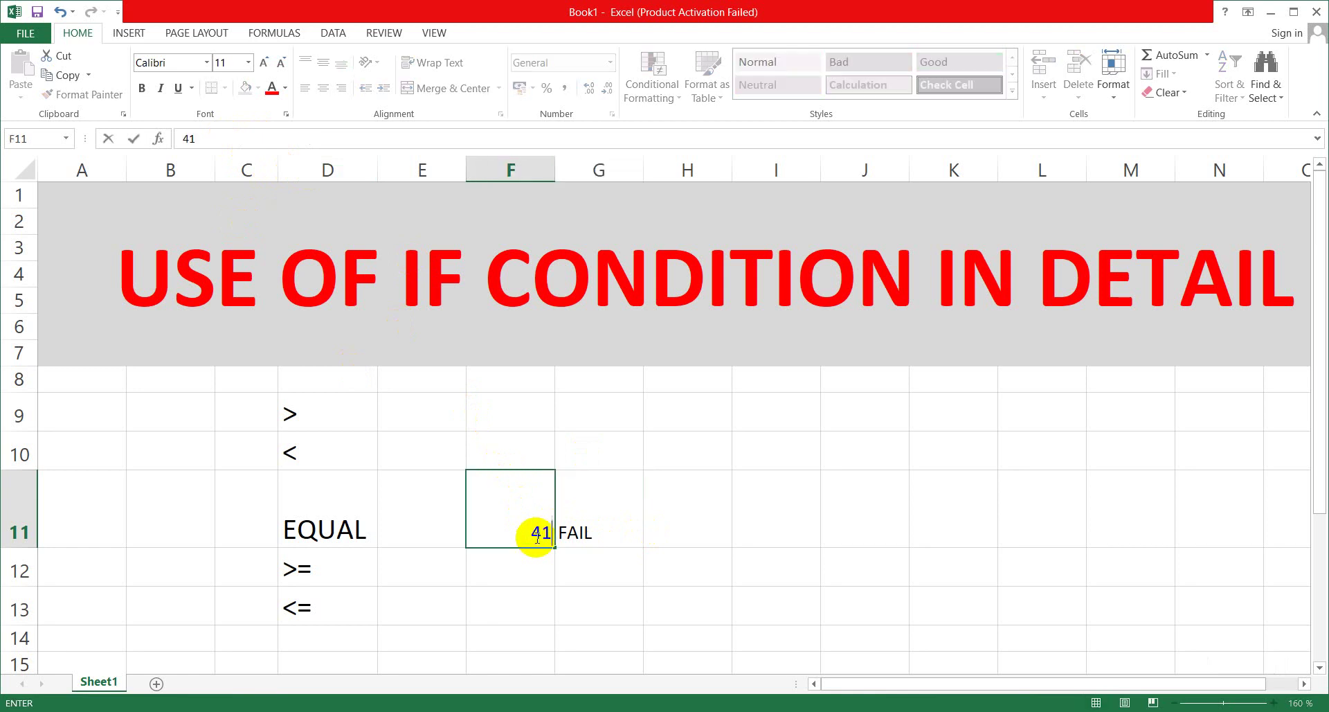
left_click(588, 558)
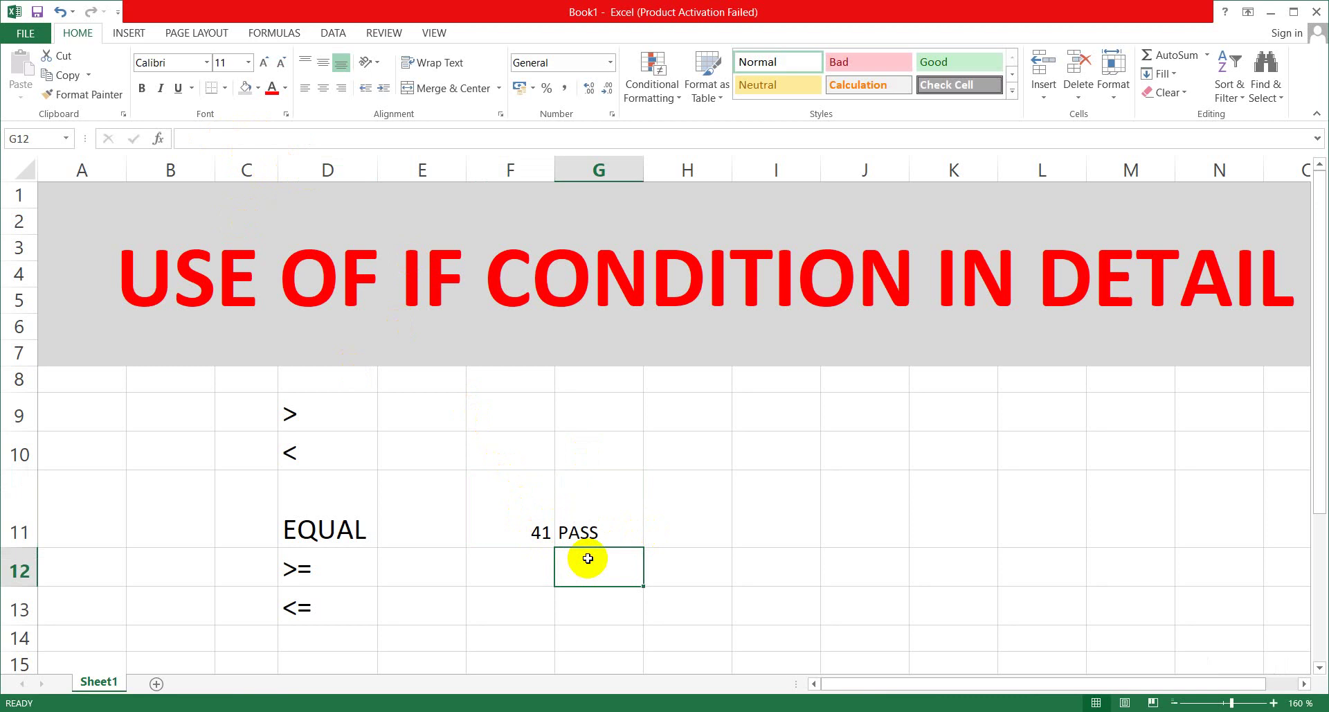
left_click(533, 529)
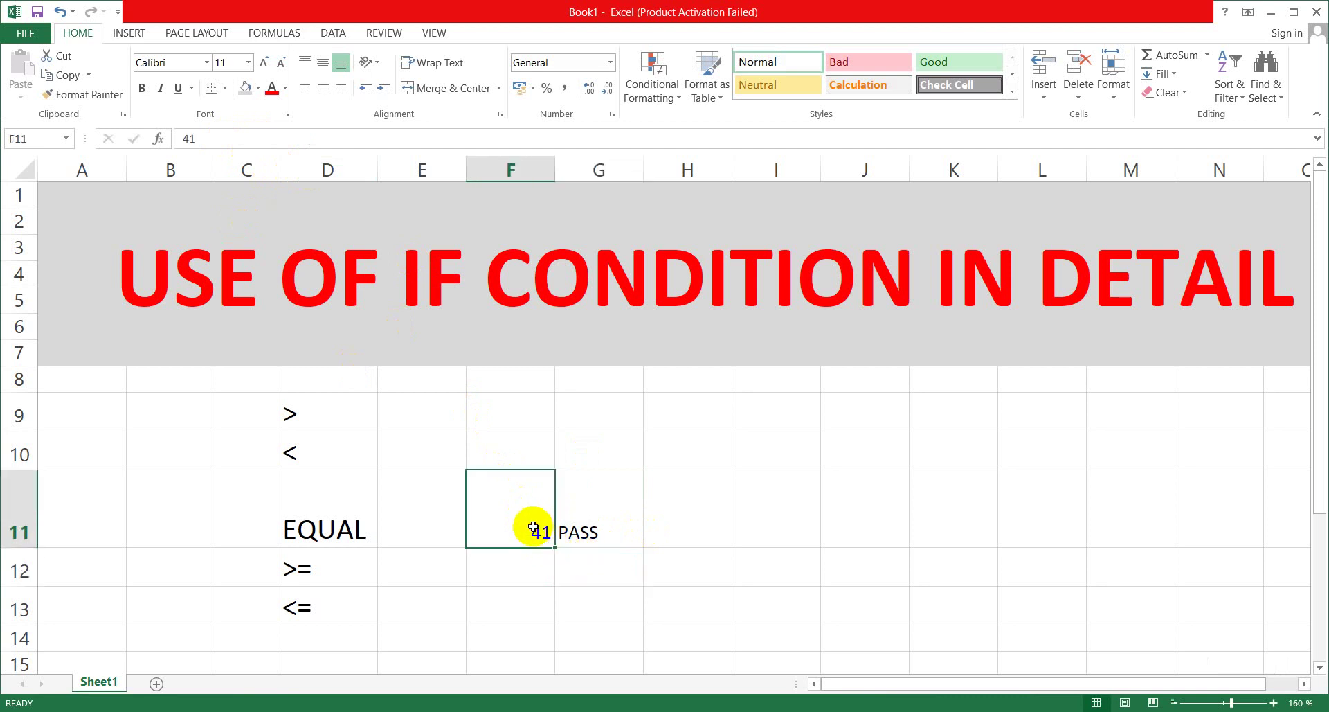
type("39")
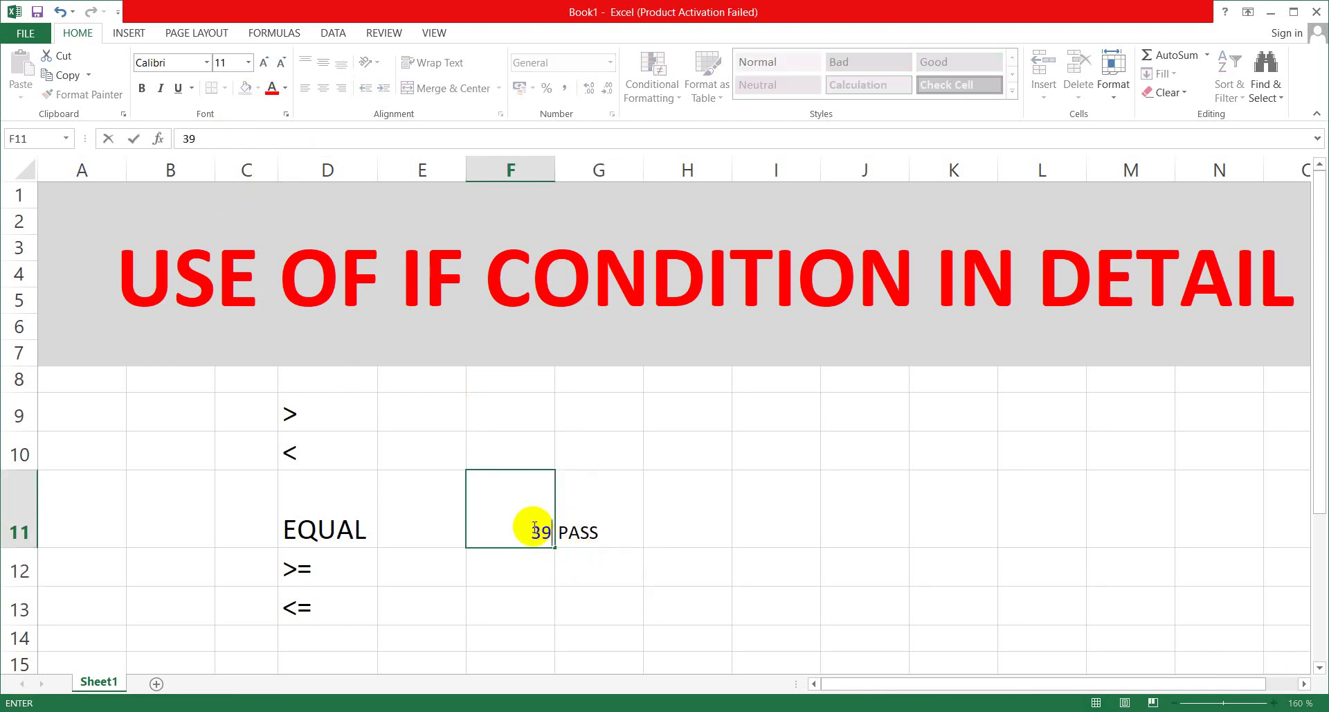
key("Return")
left_click(585, 551)
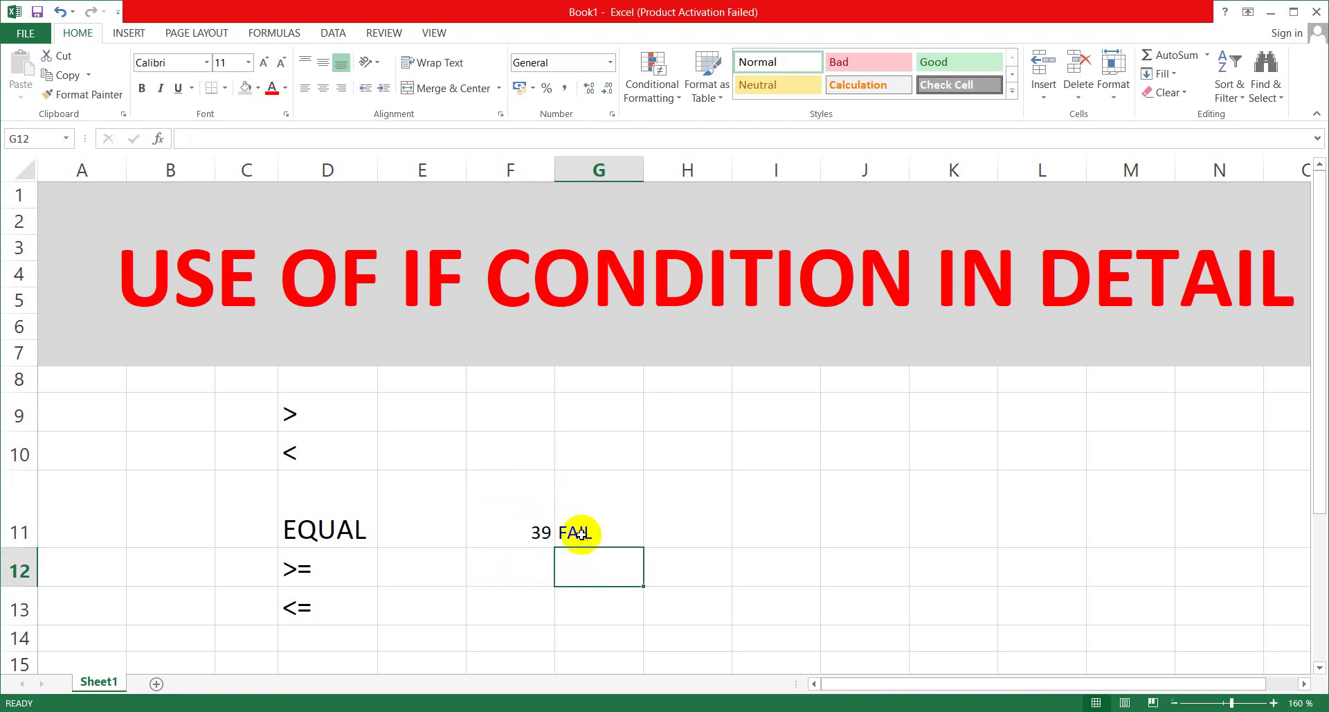
Delete the entire greater-than IF formula from cell G11.
left_click(581, 532)
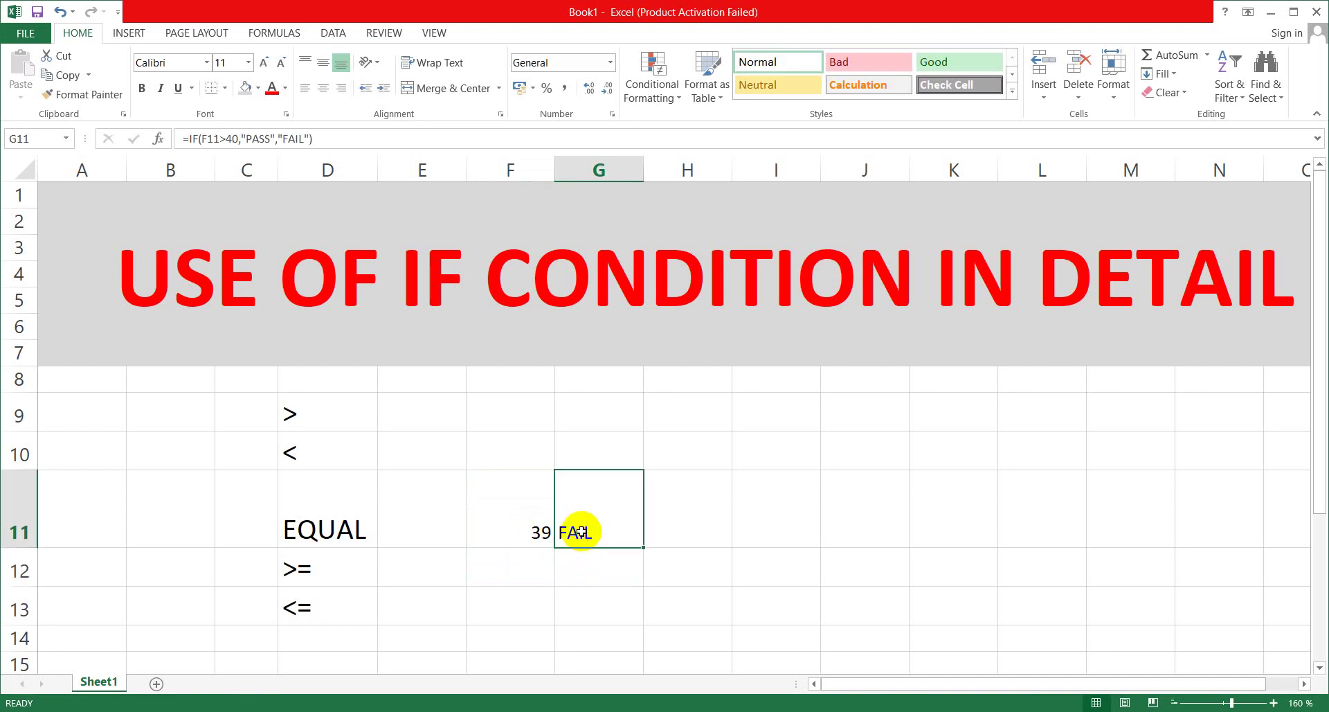
double_click(607, 530)
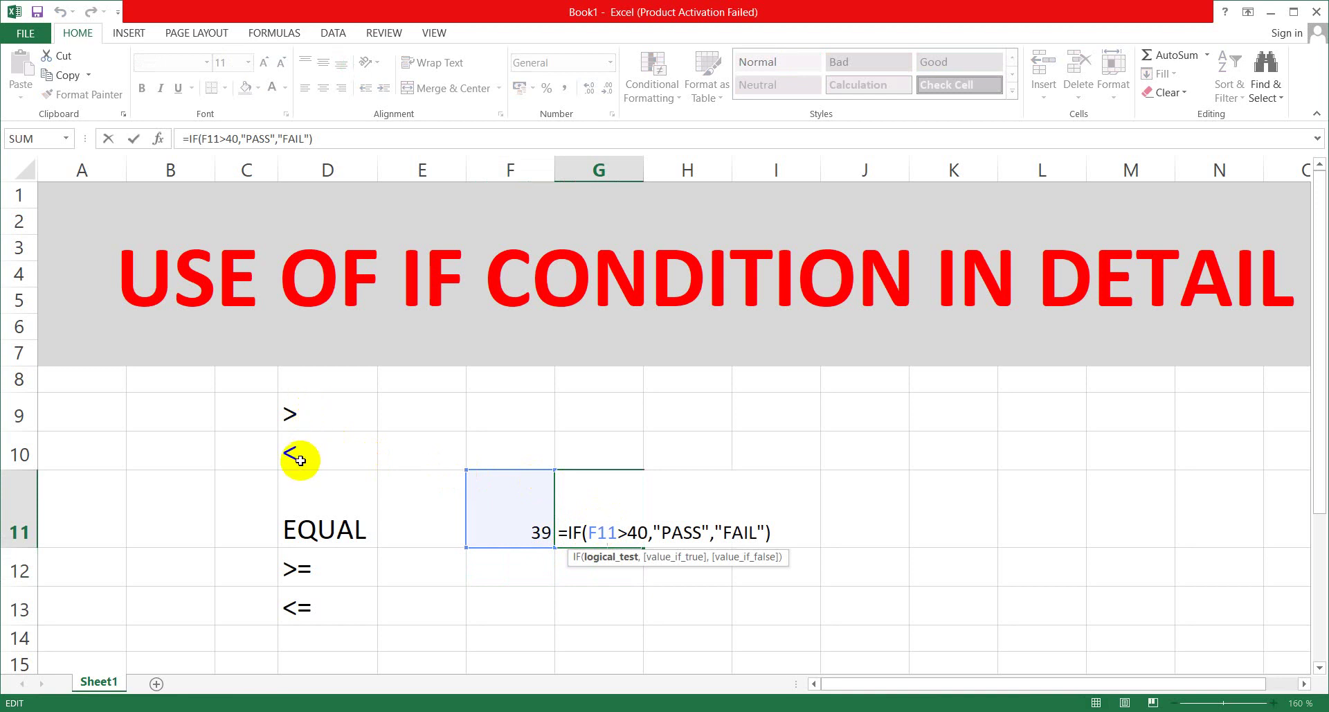
left_click(628, 531)
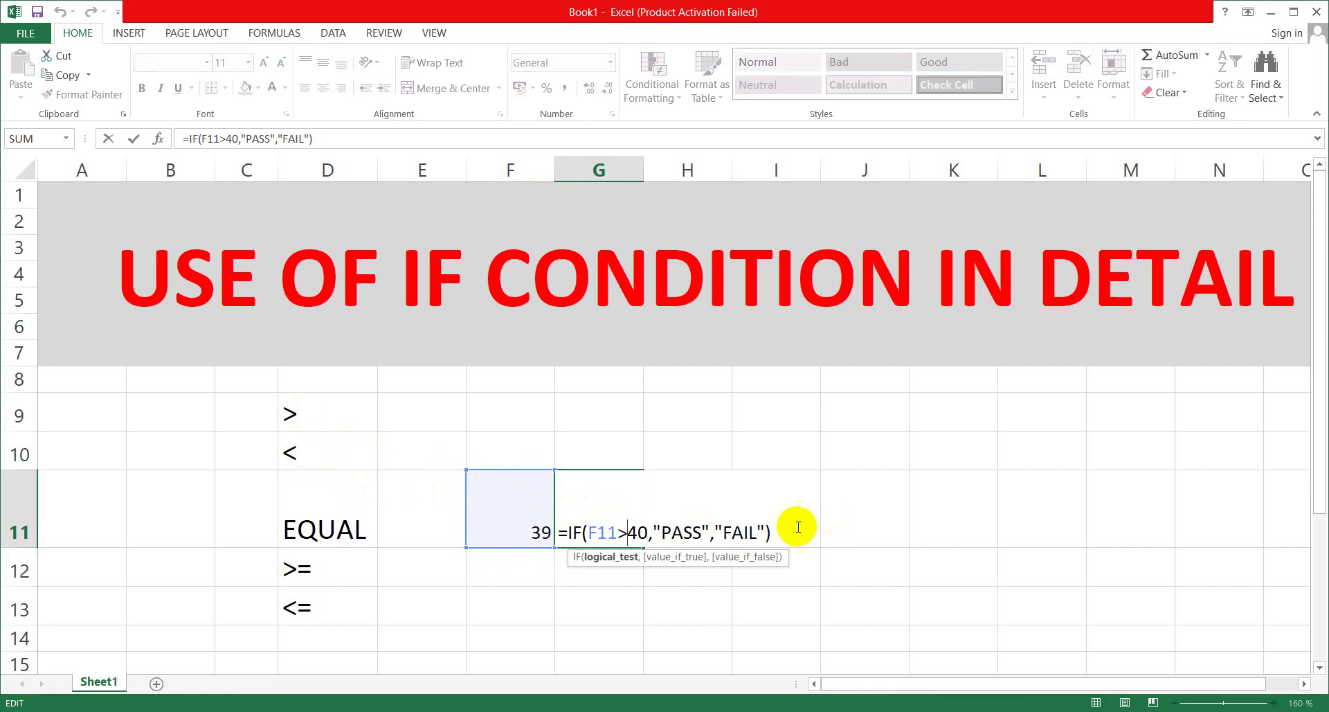
left_click(772, 532)
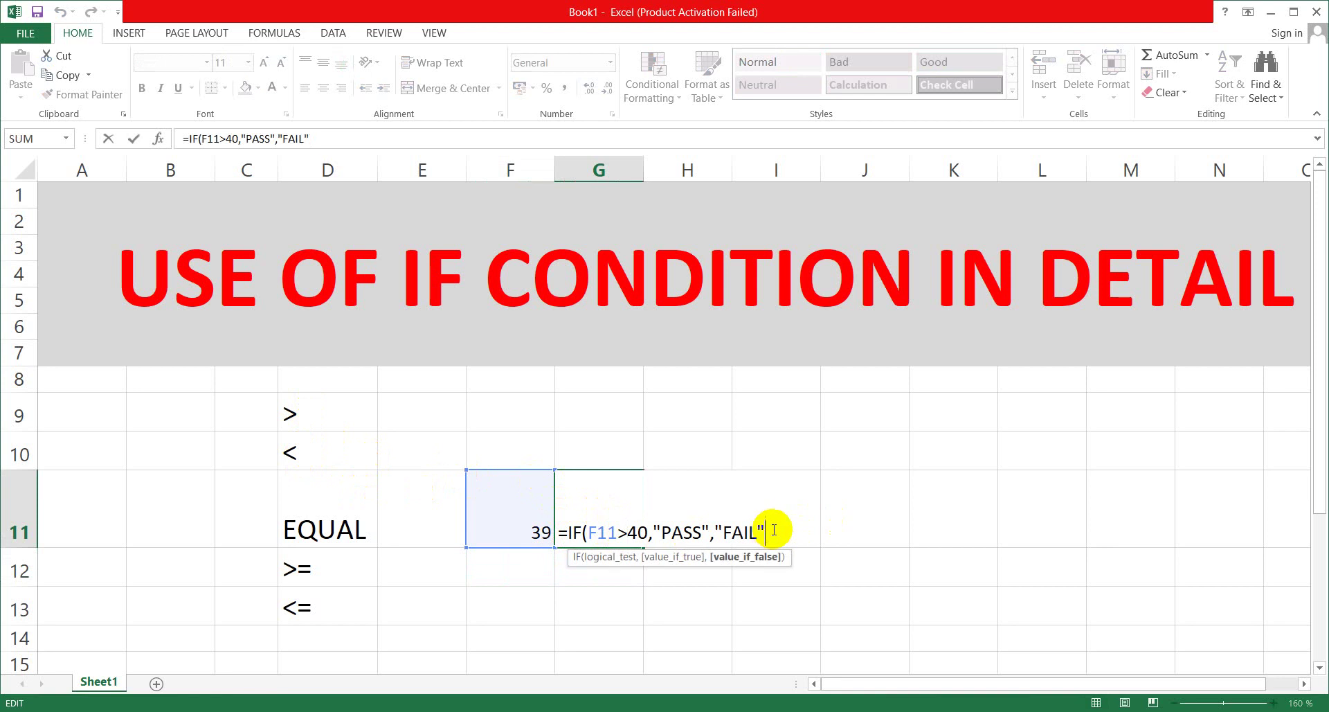
key("BackSpace")
key("BackSpace")
key("BackSpace")
key("BackSpace")
key("BackSpace")
key("BackSpace")
key("BackSpace")
key("BackSpace")
key("BackSpace")
key("BackSpace")
key("BackSpace")
key("BackSpace")
key("BackSpace")
key("BackSpace")
key("BackSpace")
key("BackSpace")
key("BackSpace")
key("BackSpace")
key("BackSpace")
key("BackSpace")
key("BackSpace")
key("BackSpace")
key("BackSpace")
key("BackSpace")
key("BackSpace")
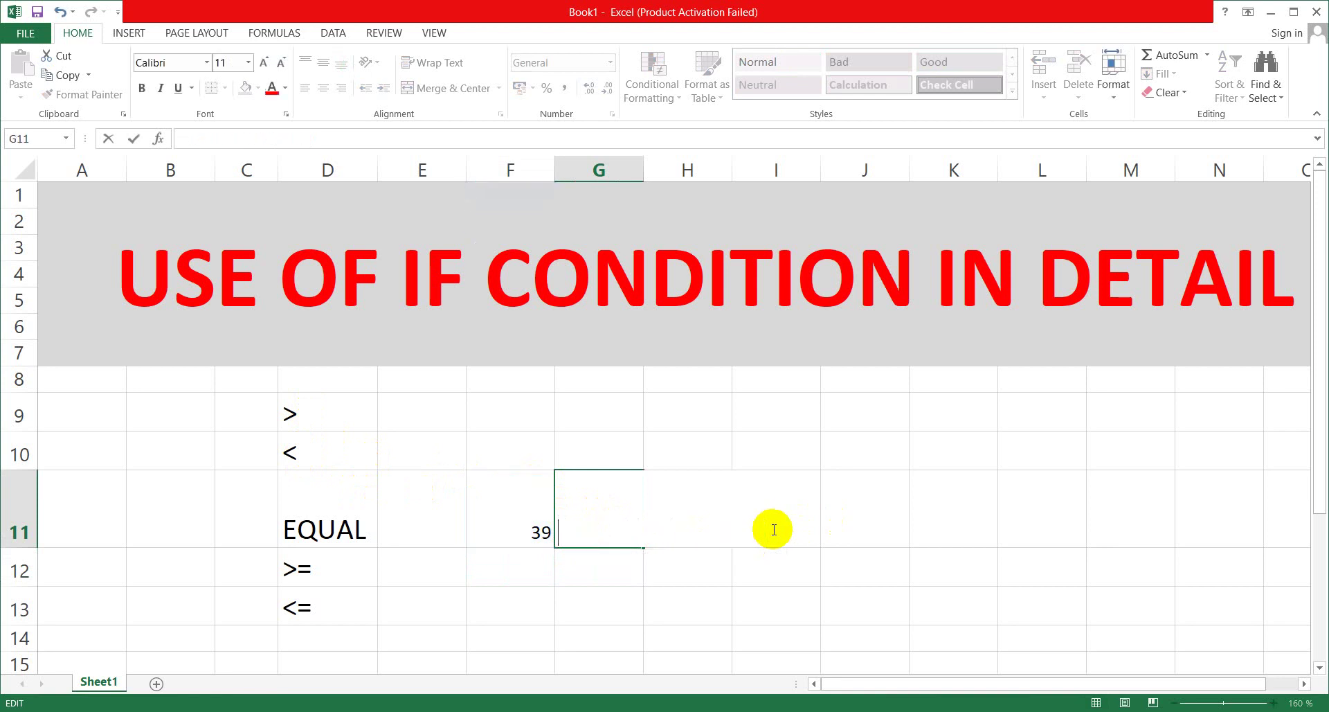
left_click(597, 574)
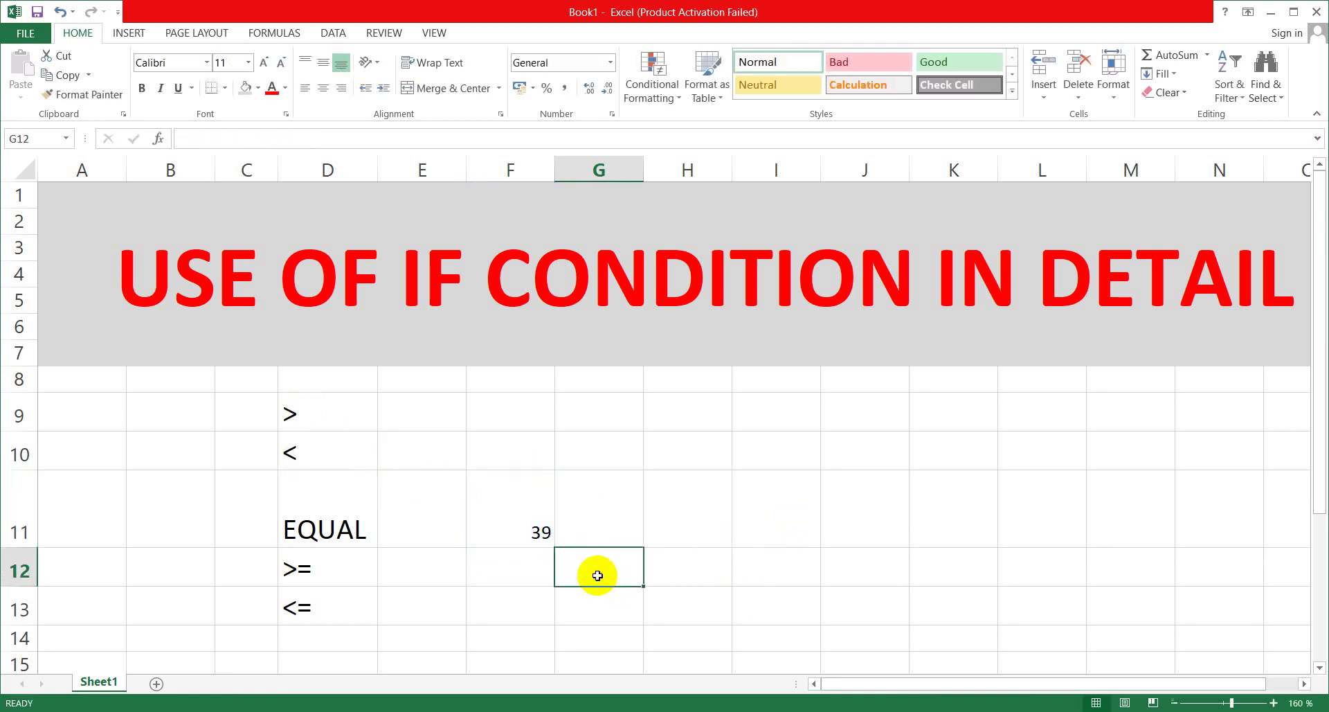
Enter the formula =IF(F11<45,"PASS","FAIL") in cell G11, accepting the correction for the missing quotation mark.
left_click(597, 530)
type("=I")
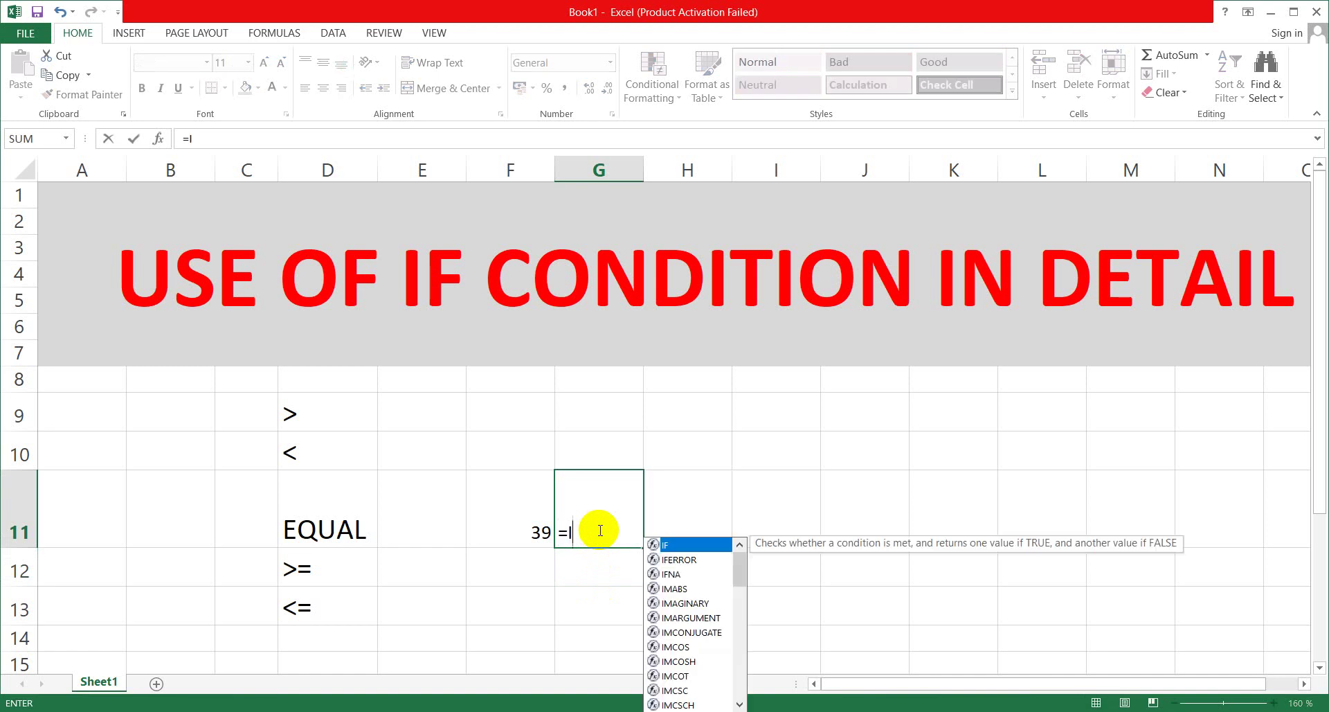
type("F(")
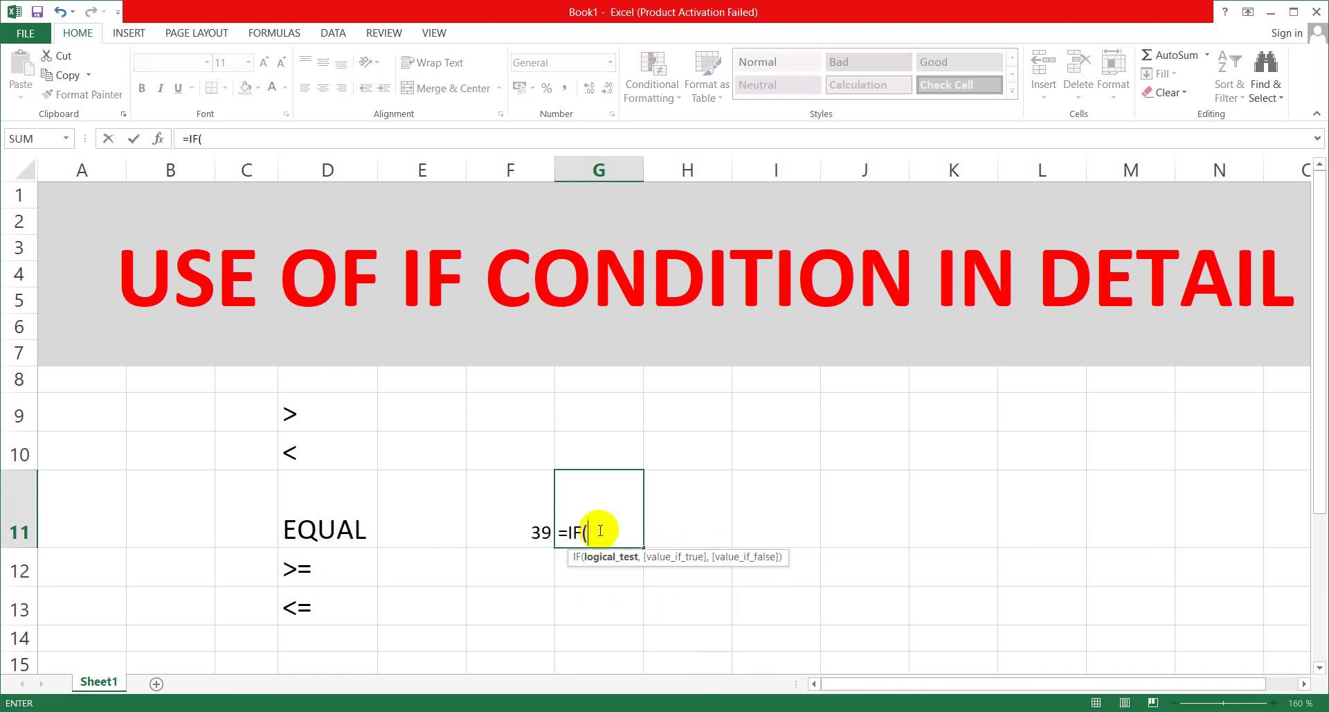
left_click(518, 527)
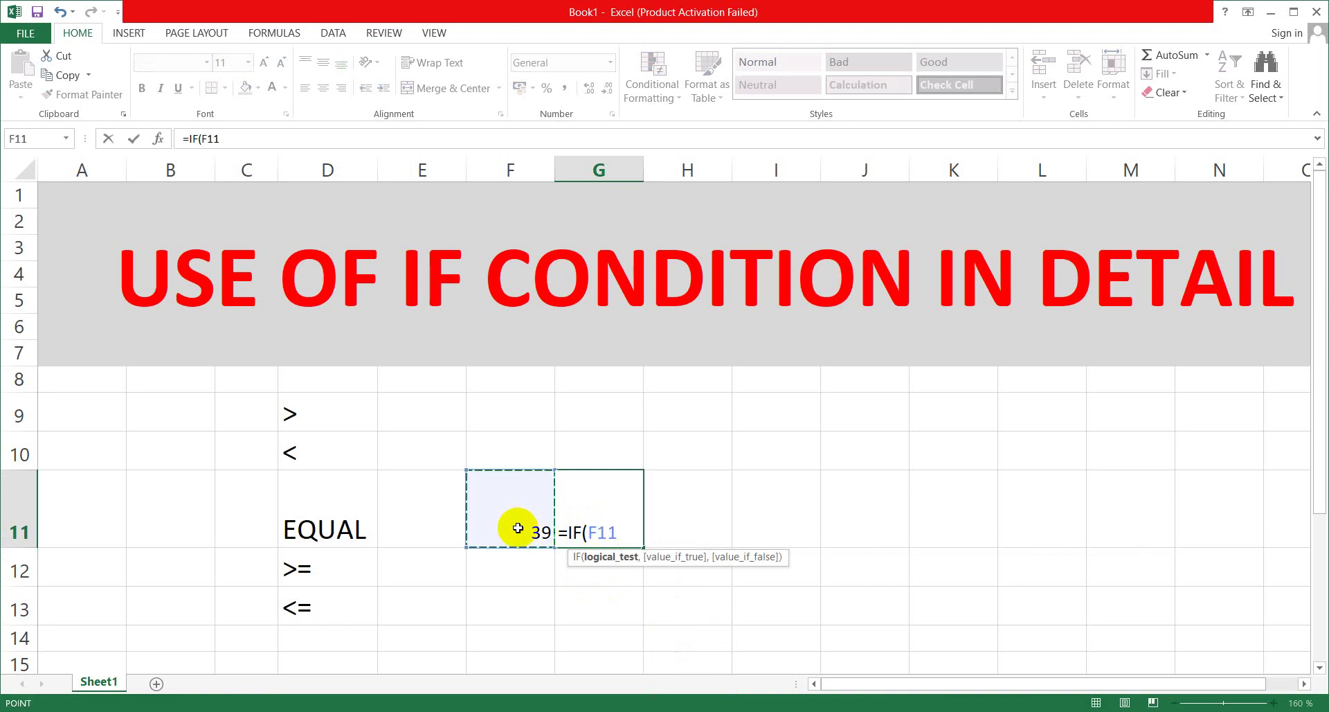
type("<")
type("40")
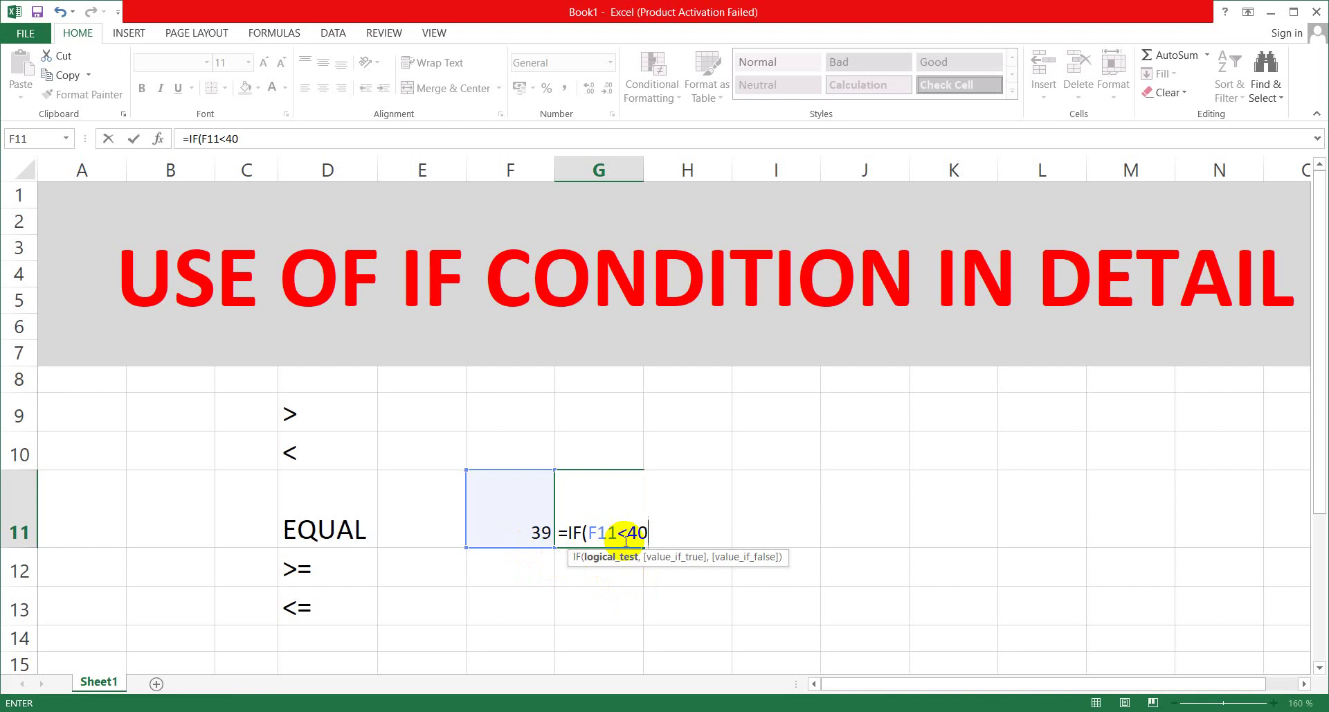
key("BackSpace")
type("5")
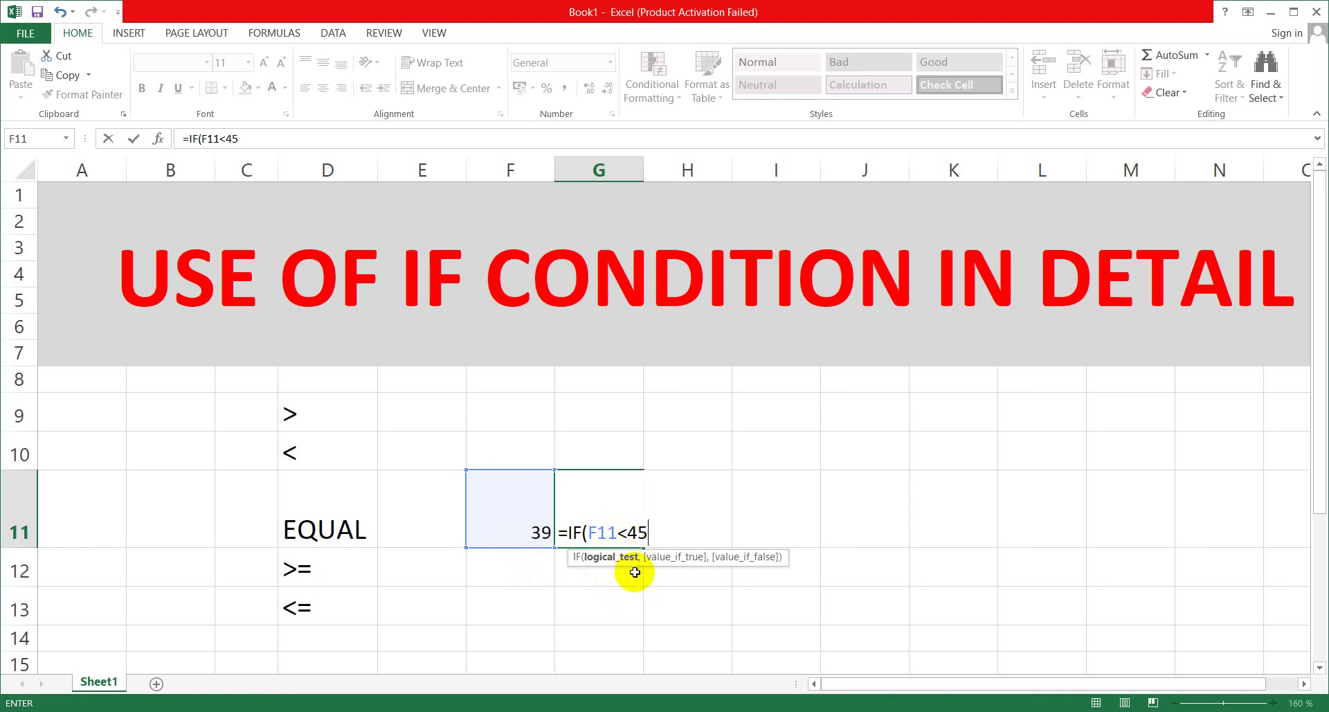
type(",\"")
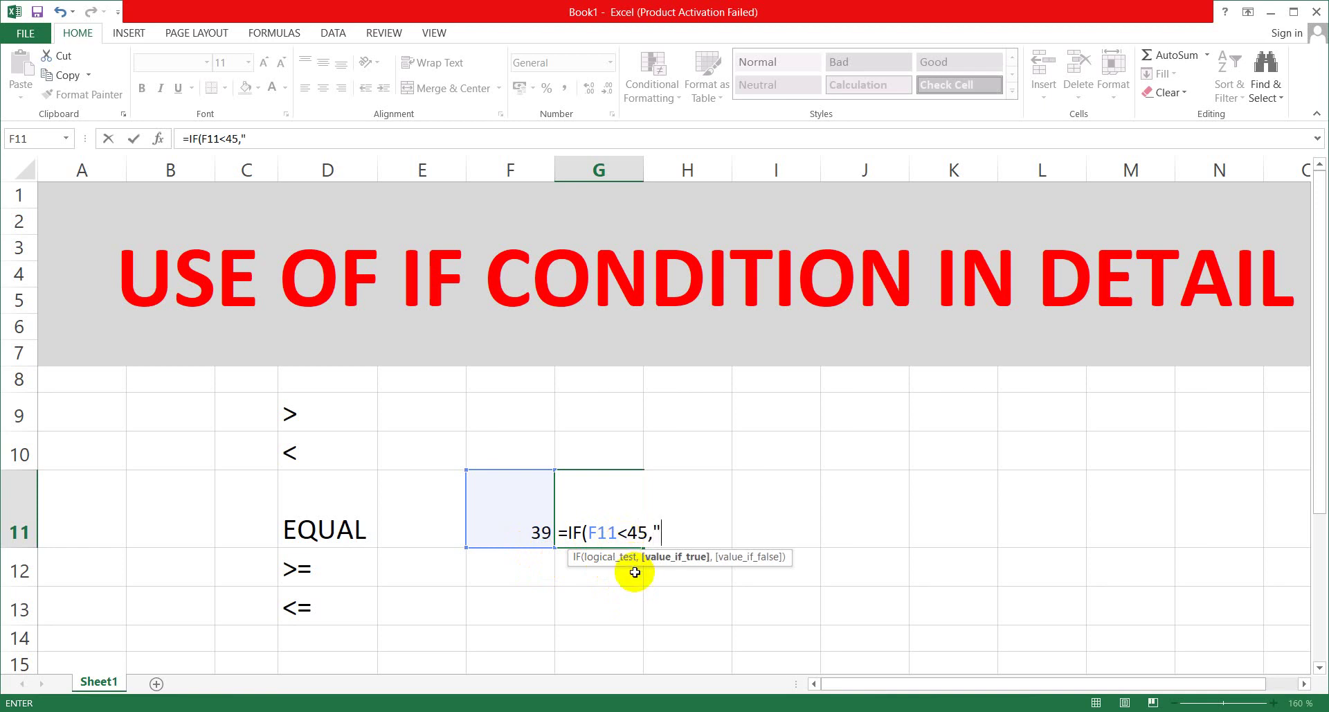
type("PASS\",FA")
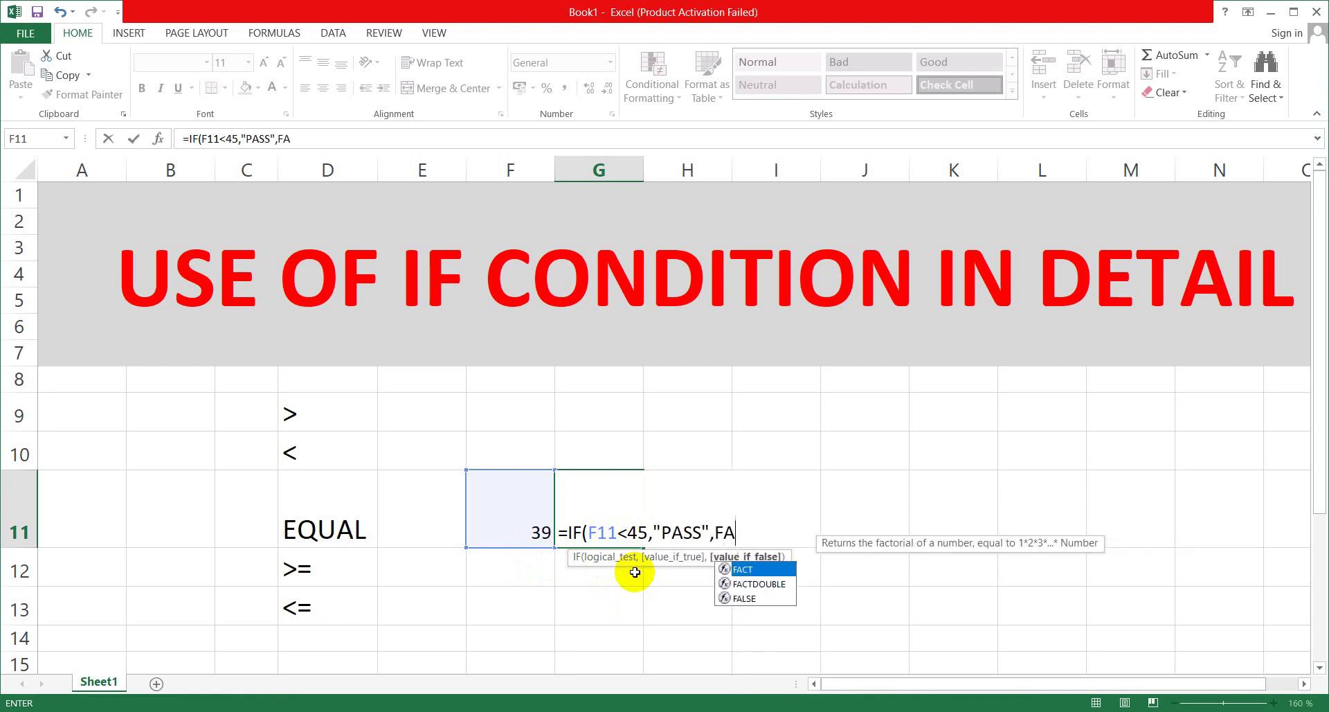
type("IL\"")
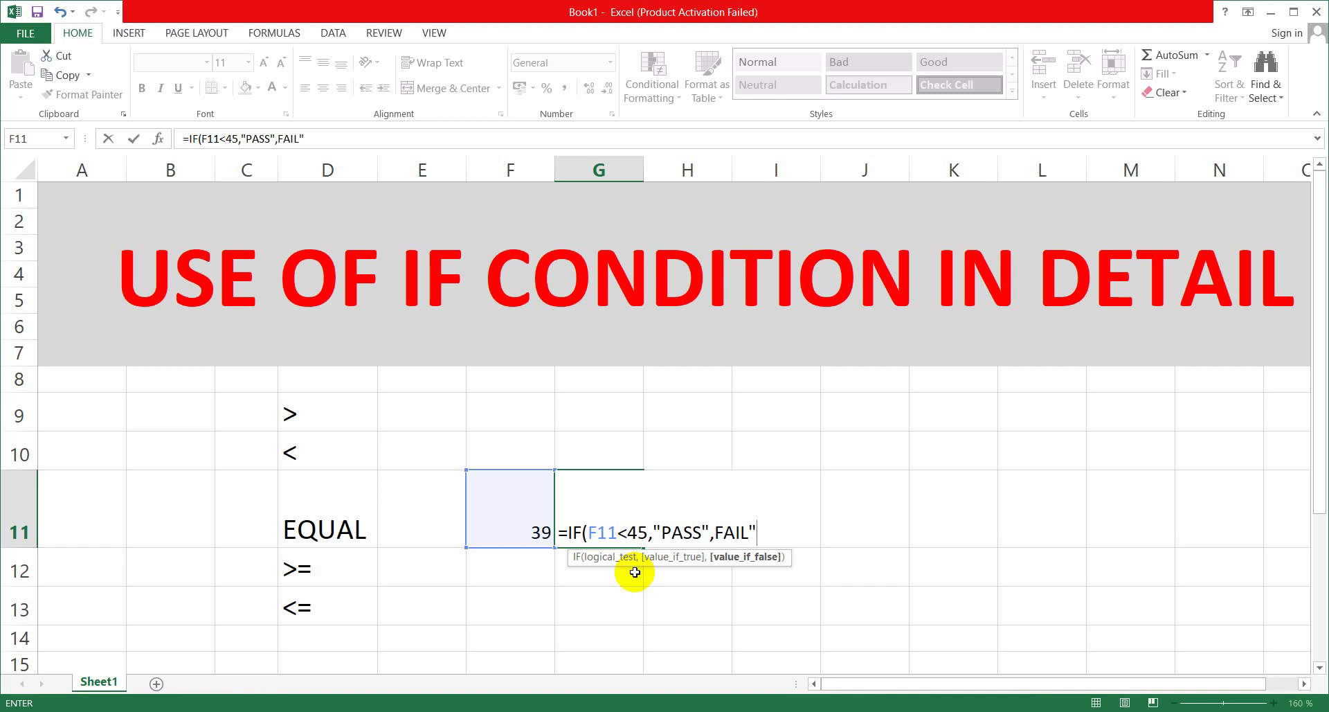
type(")")
key("Return")
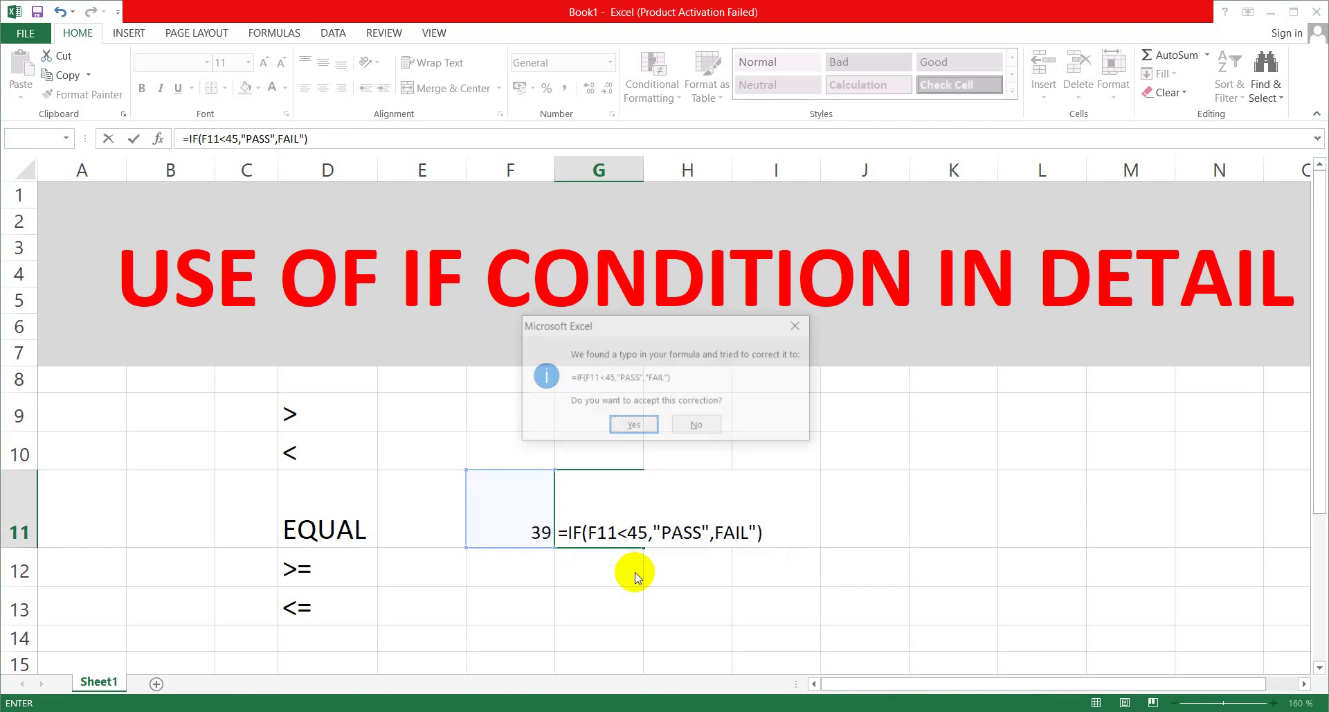
left_click(634, 426)
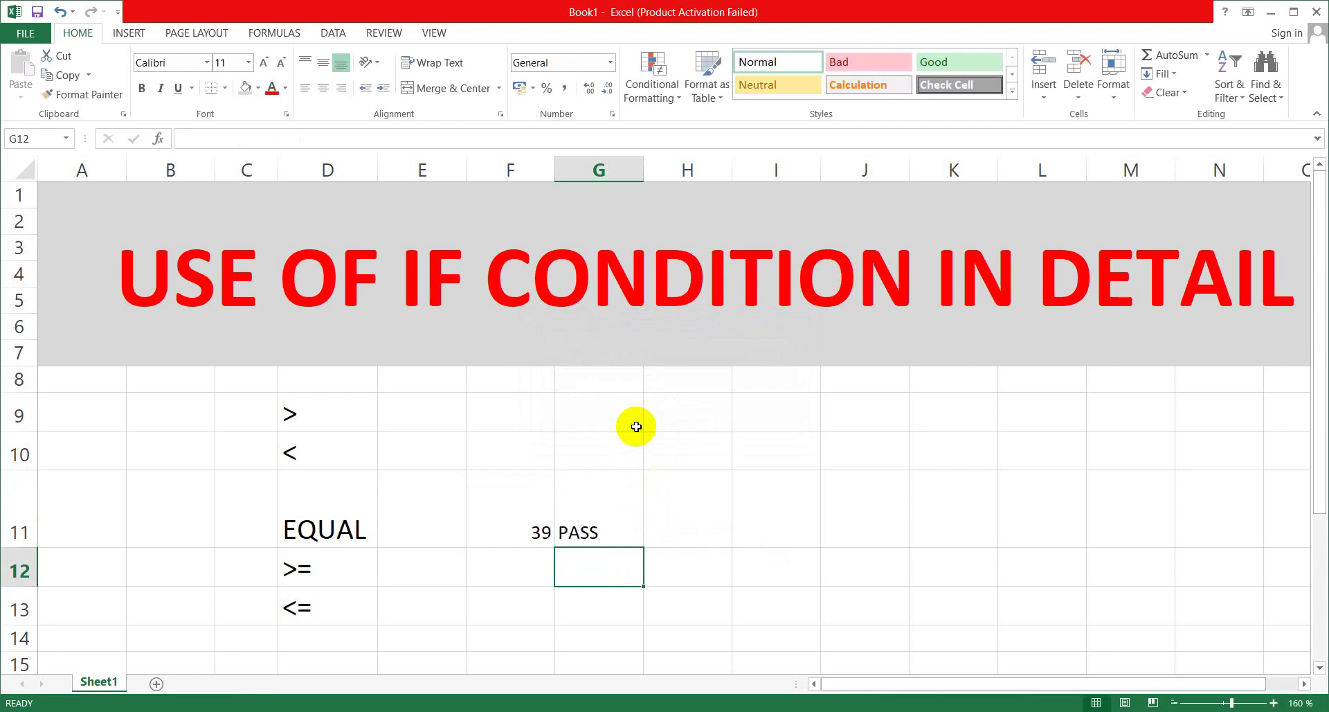
Review the less-than formula in G11 and set the test value in F11 to 44.
left_click(610, 523)
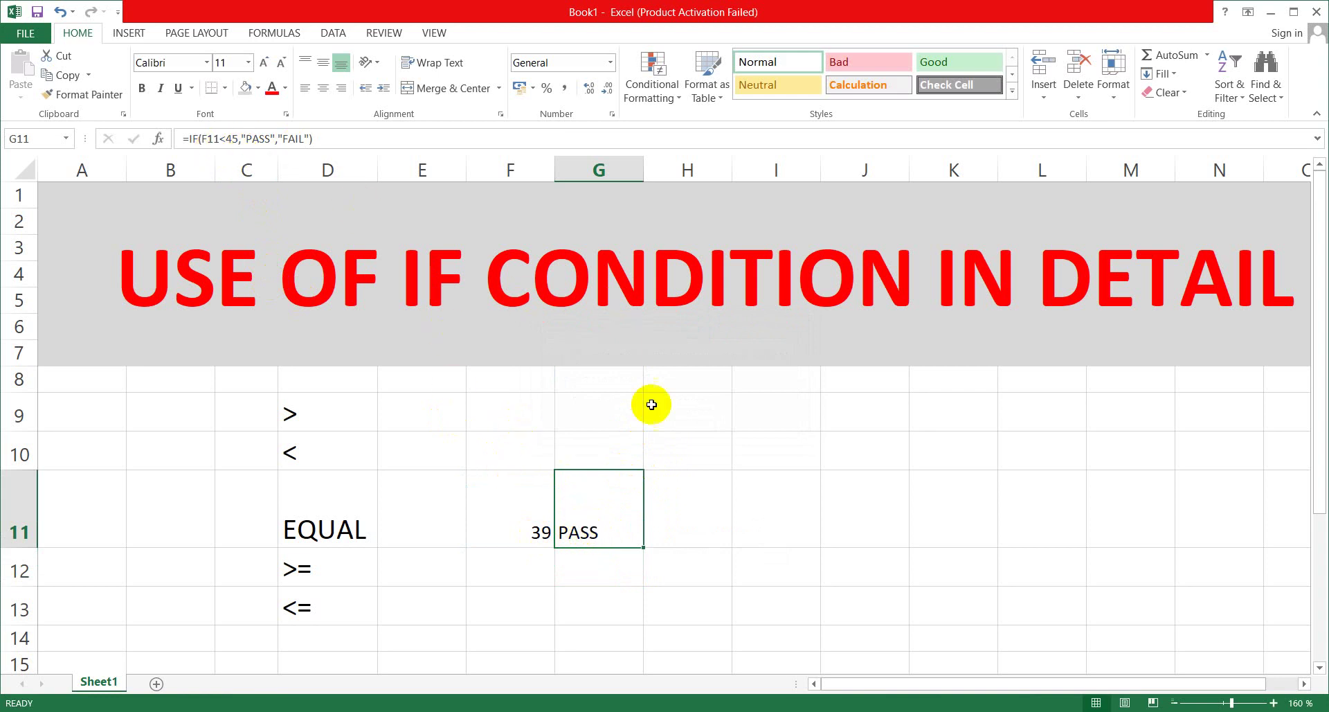
left_click(504, 516)
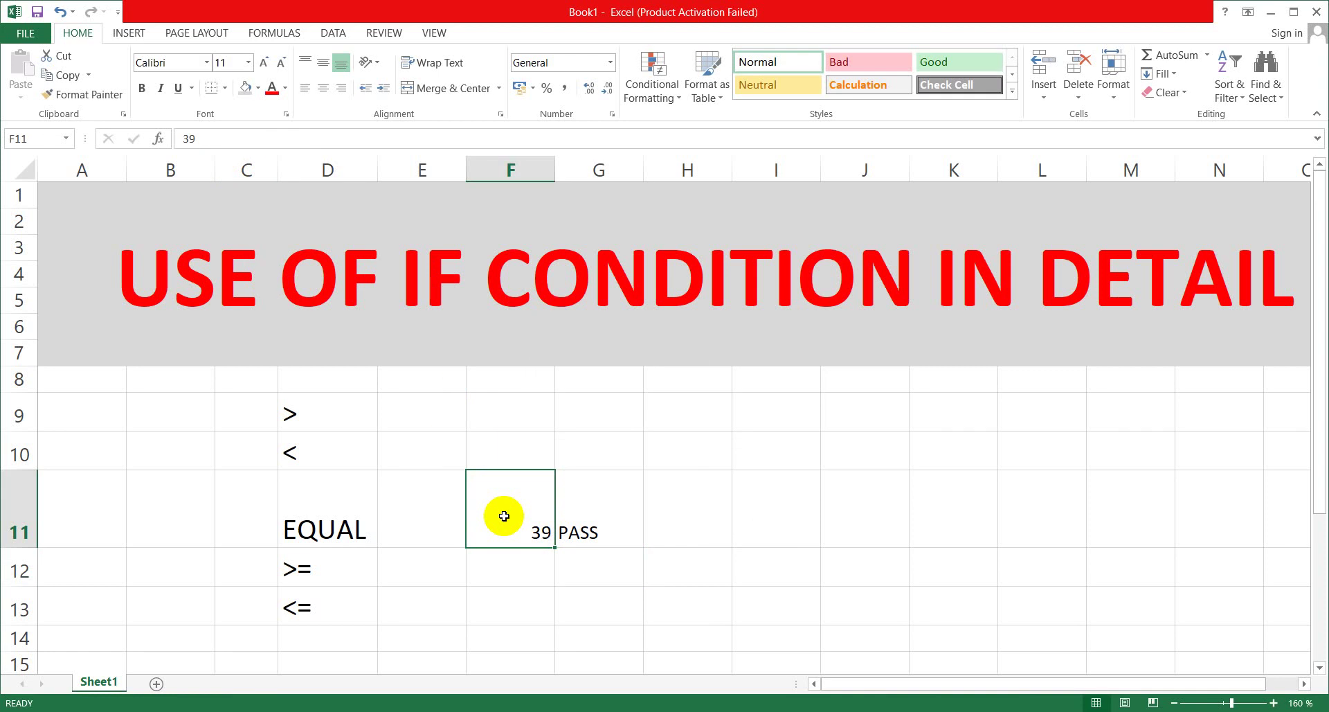
type("44")
left_click(621, 557)
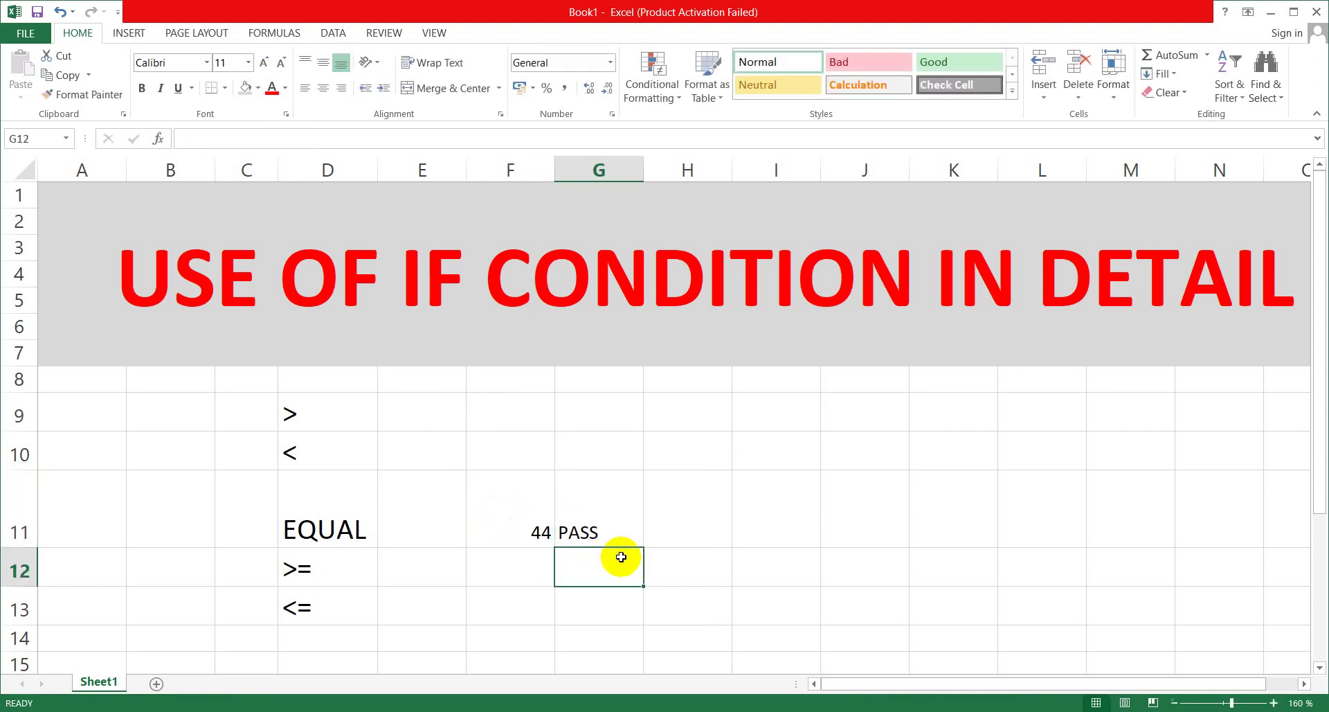
left_click(531, 526)
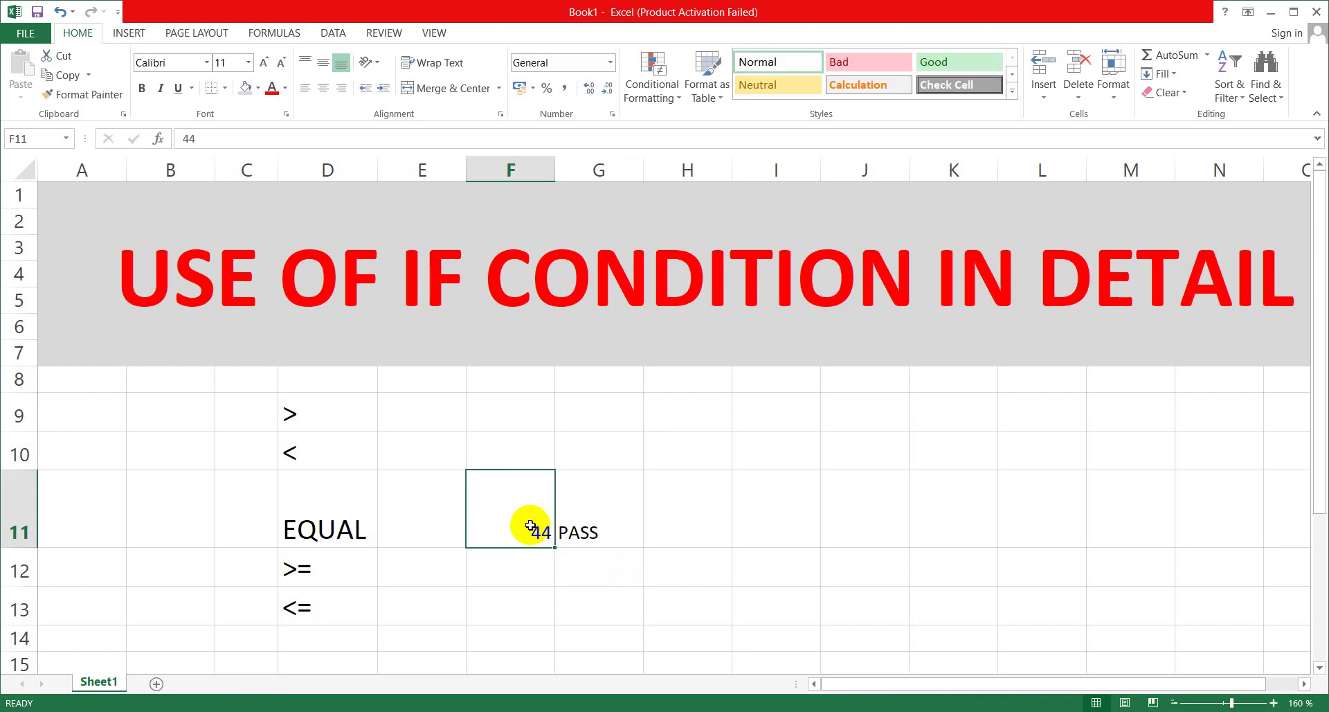
Test the less-than formula in G11 by setting the value in F11 to 45.
type("45")
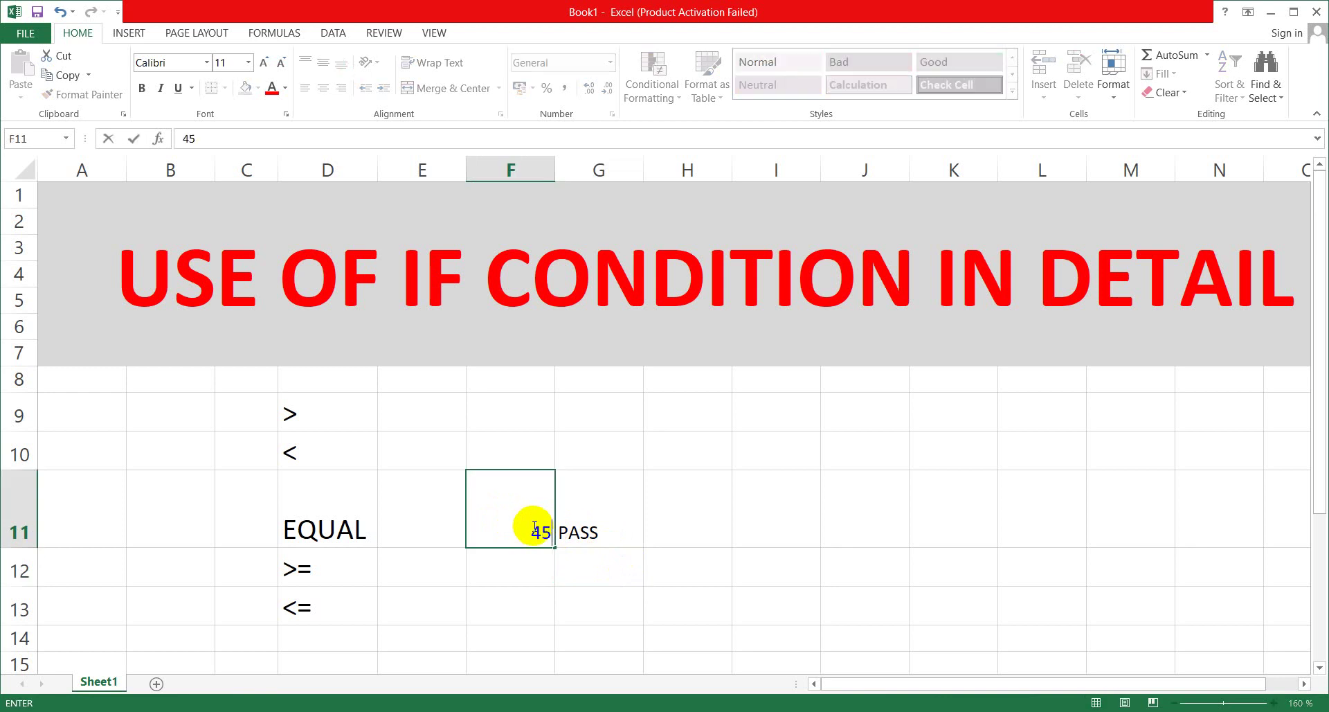
right_click(575, 558)
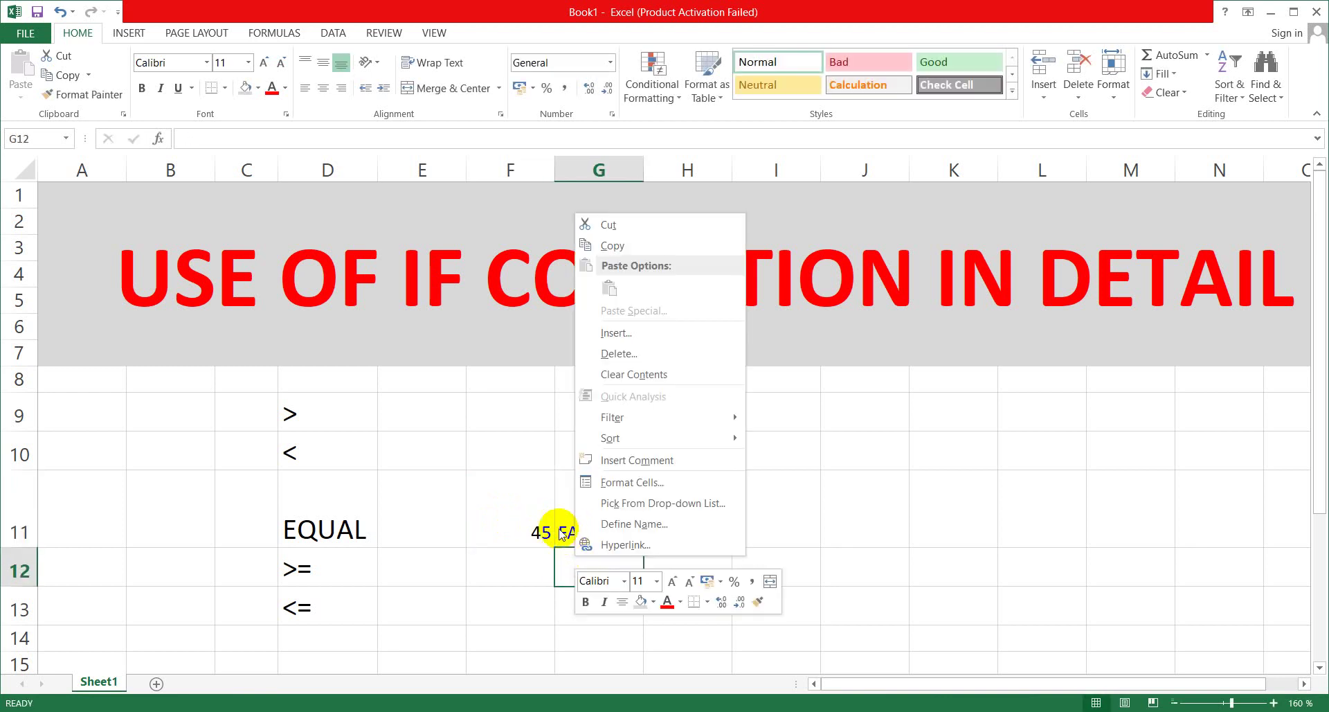
right_click(557, 529)
Replace the less-than formula in cell G11 with =IF(F11=45,"PASS","FAIL").
left_click(557, 530)
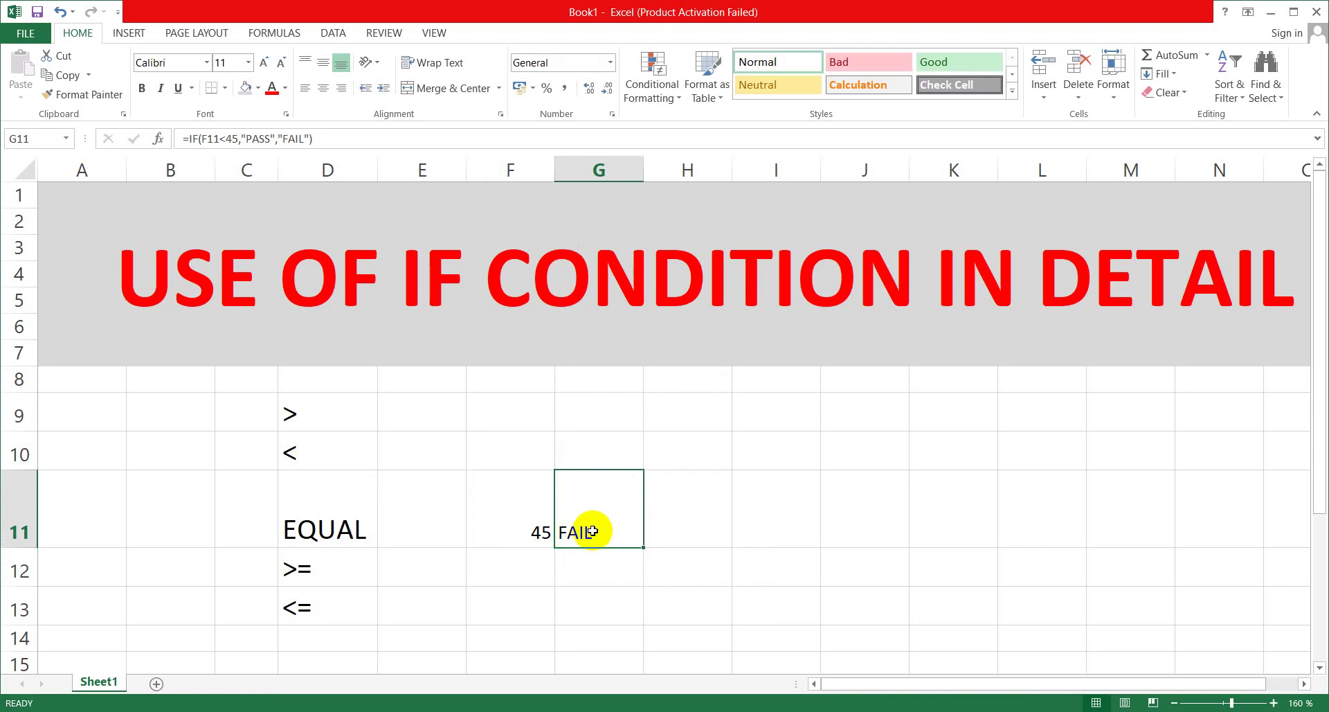
key("Delete")
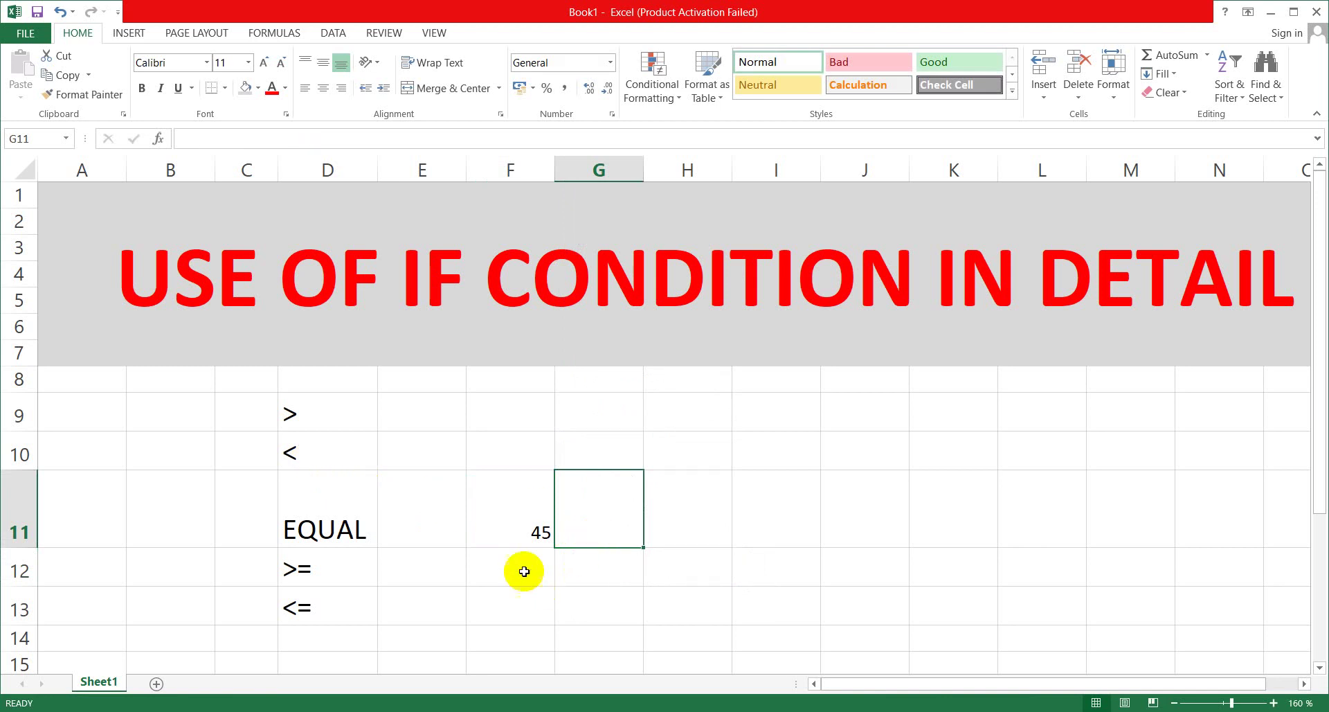
left_click(501, 529)
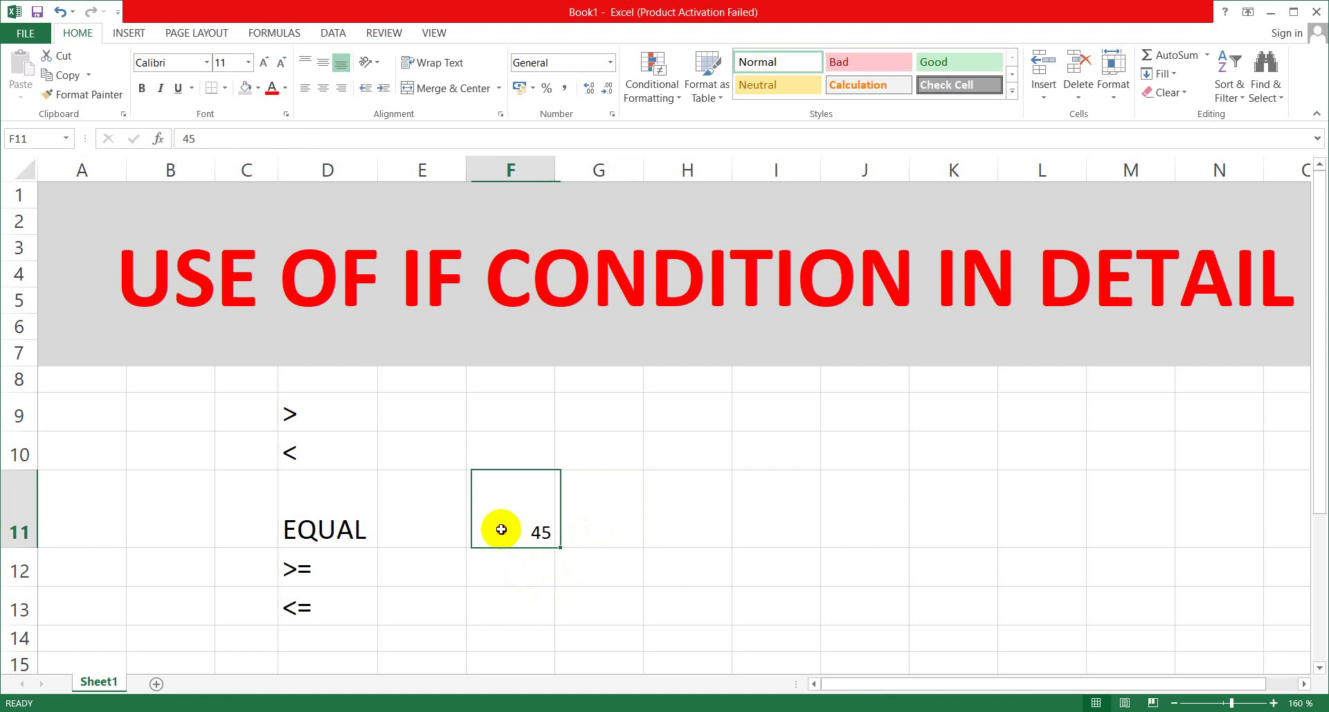
left_click(597, 537)
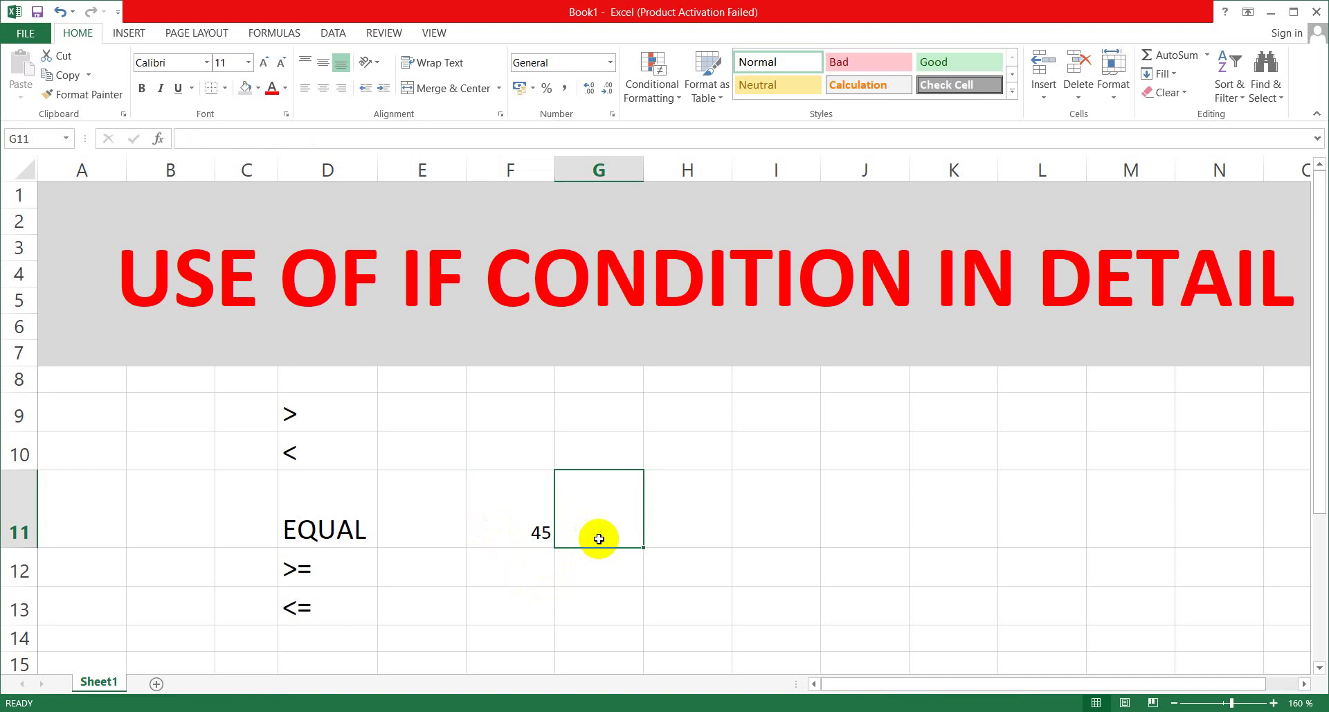
type("=")
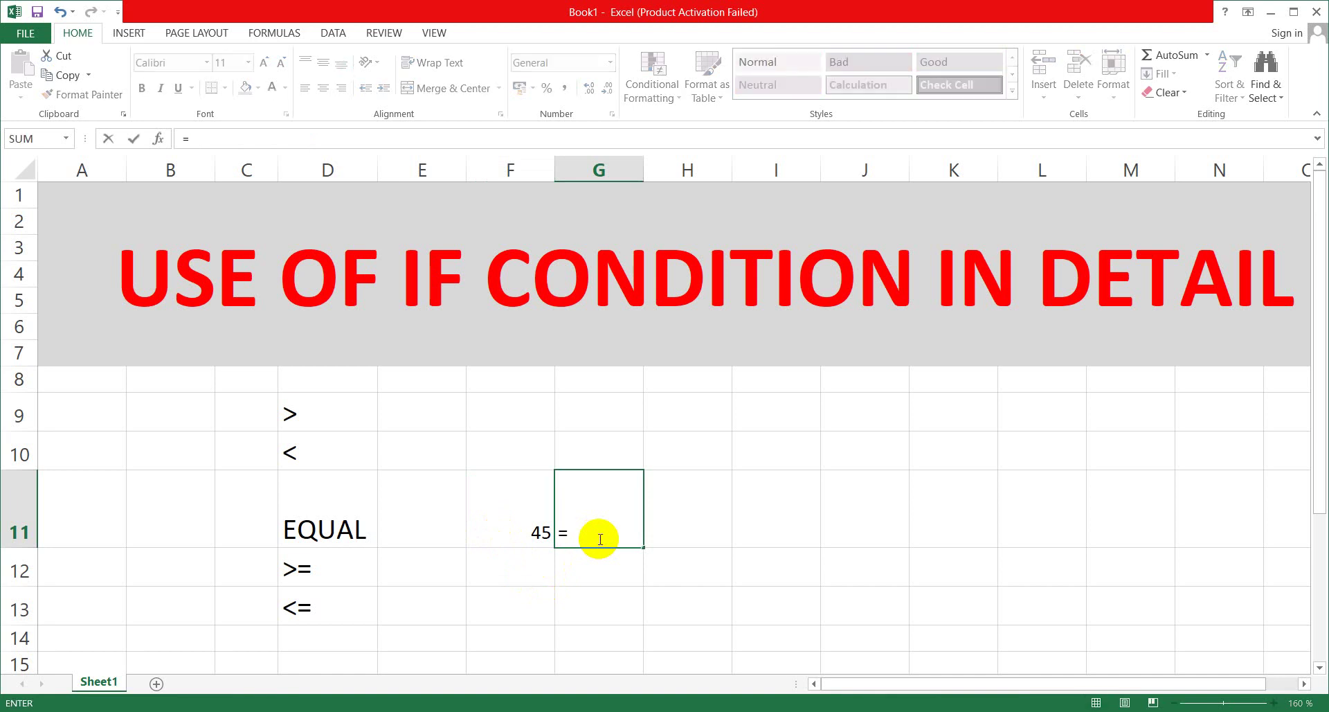
type("IF(")
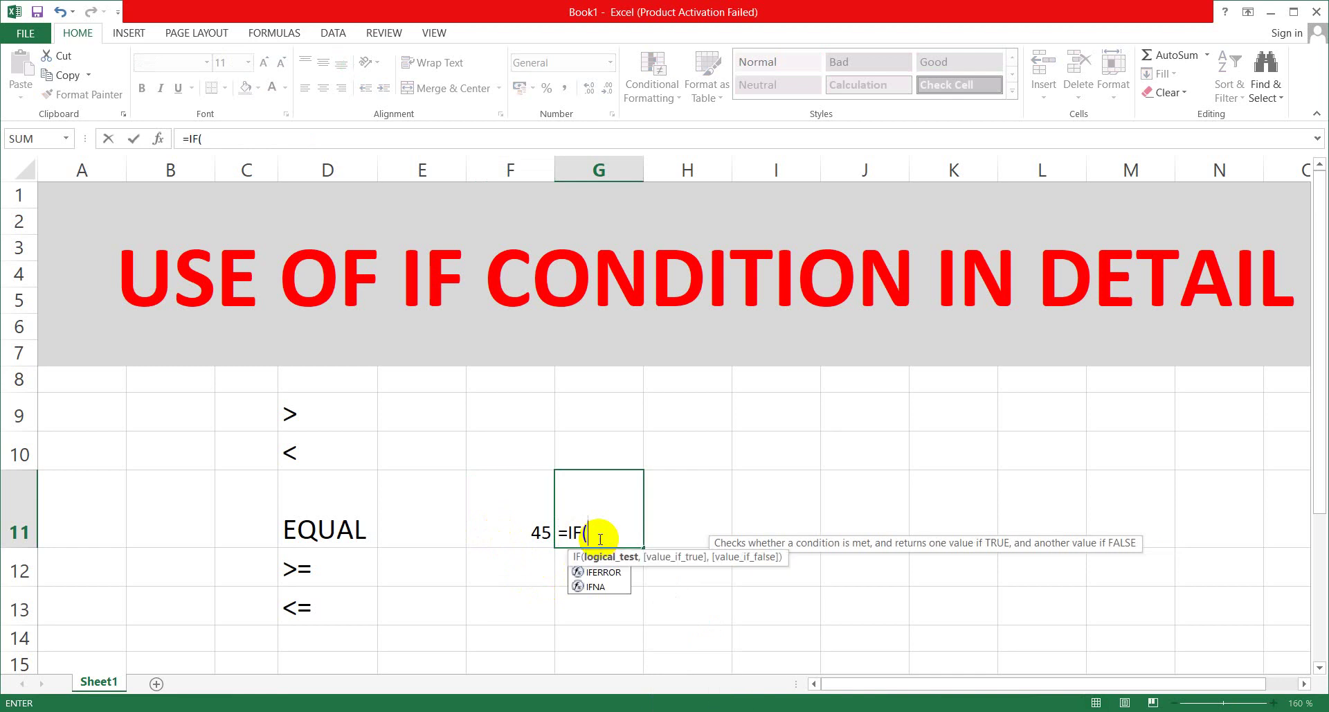
left_click(527, 534)
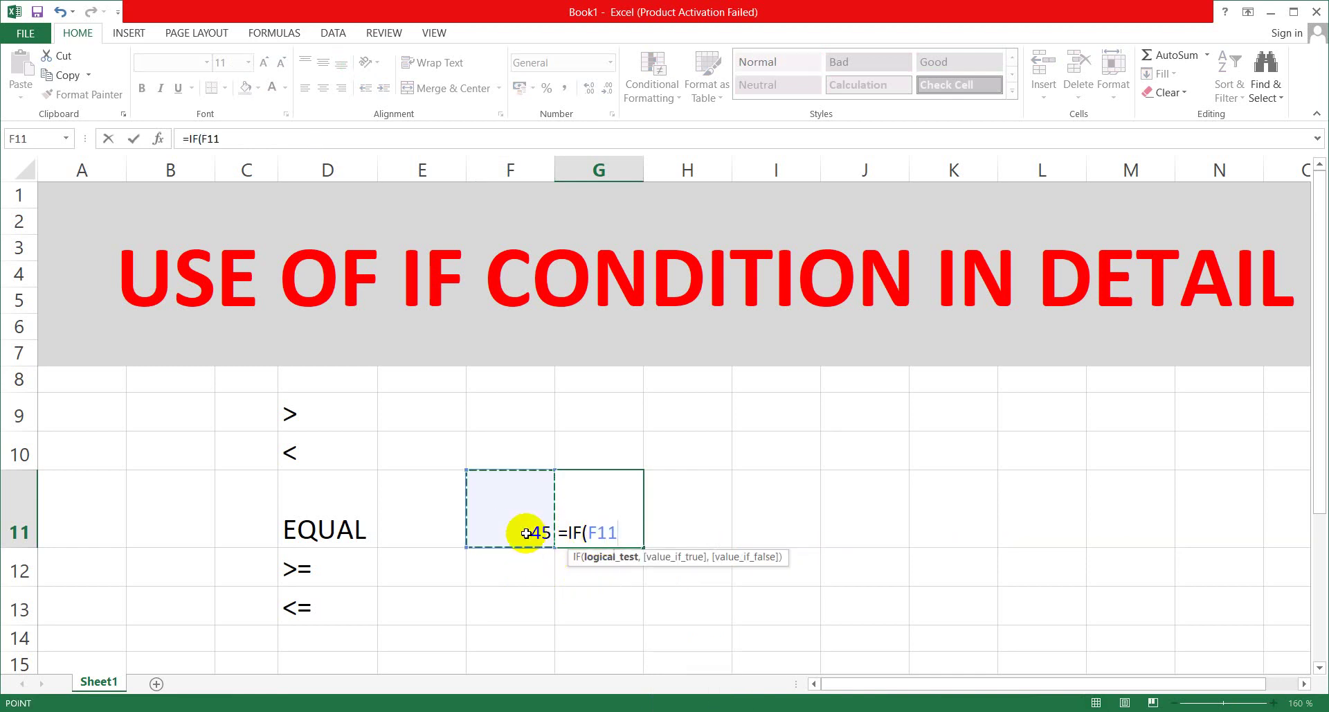
type("=")
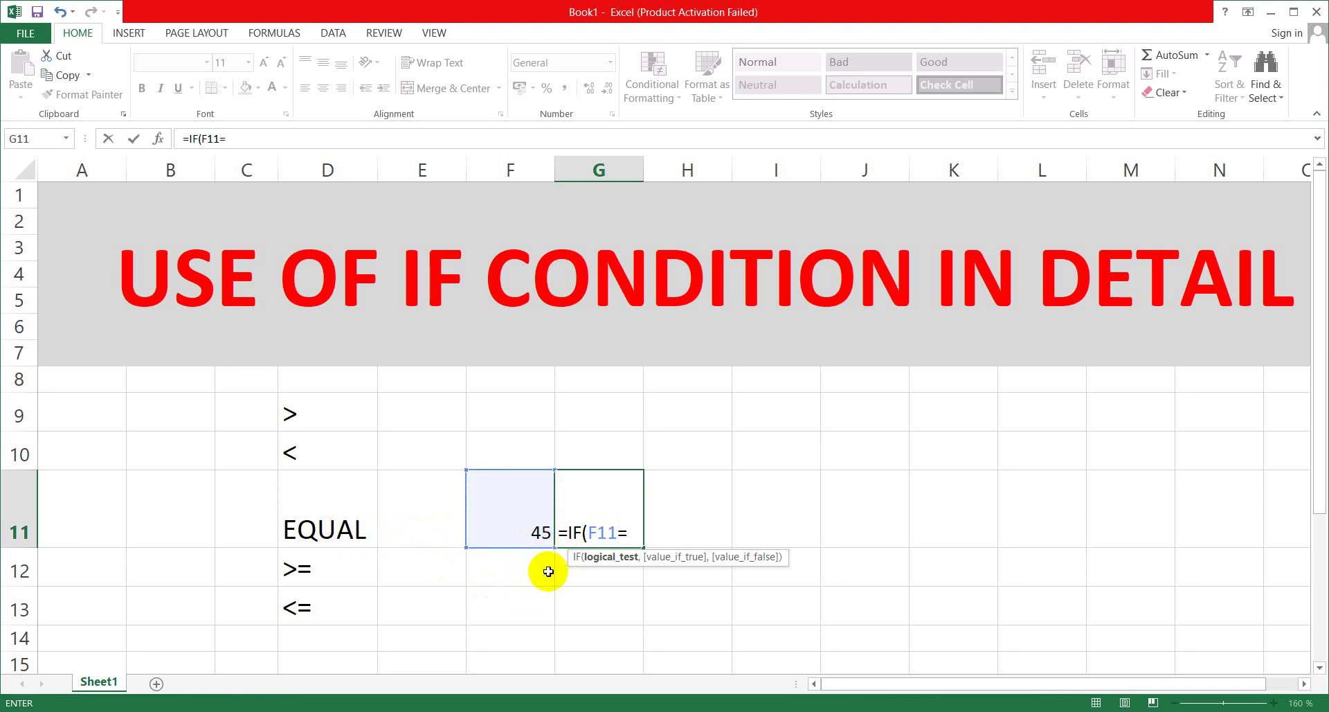
type("45,\"")
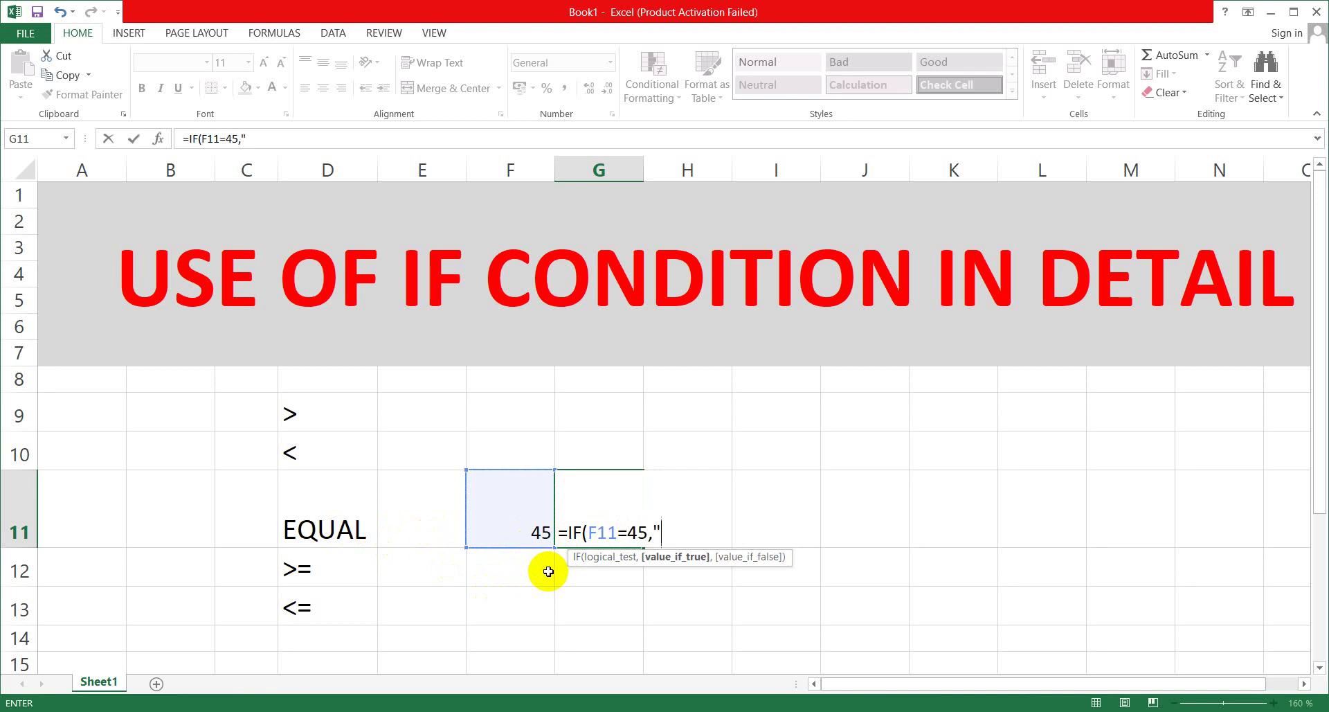
type("PASS\",")
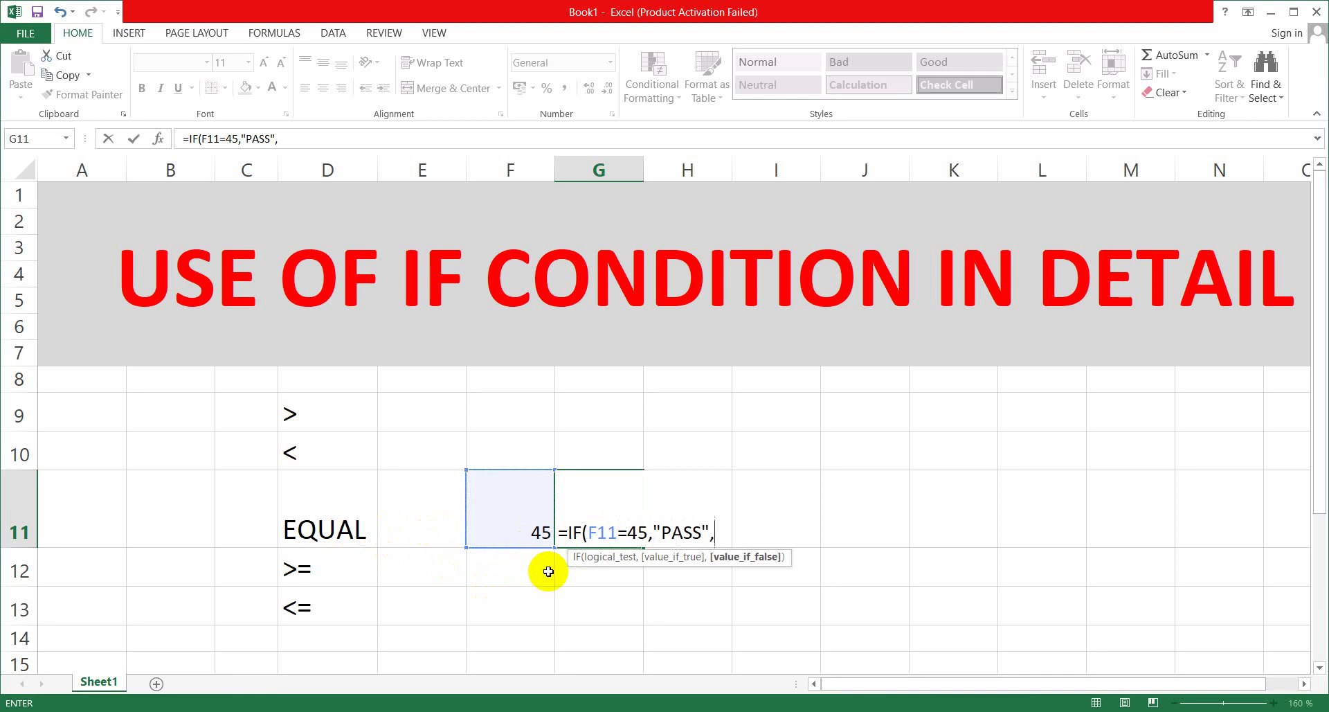
type("\"")
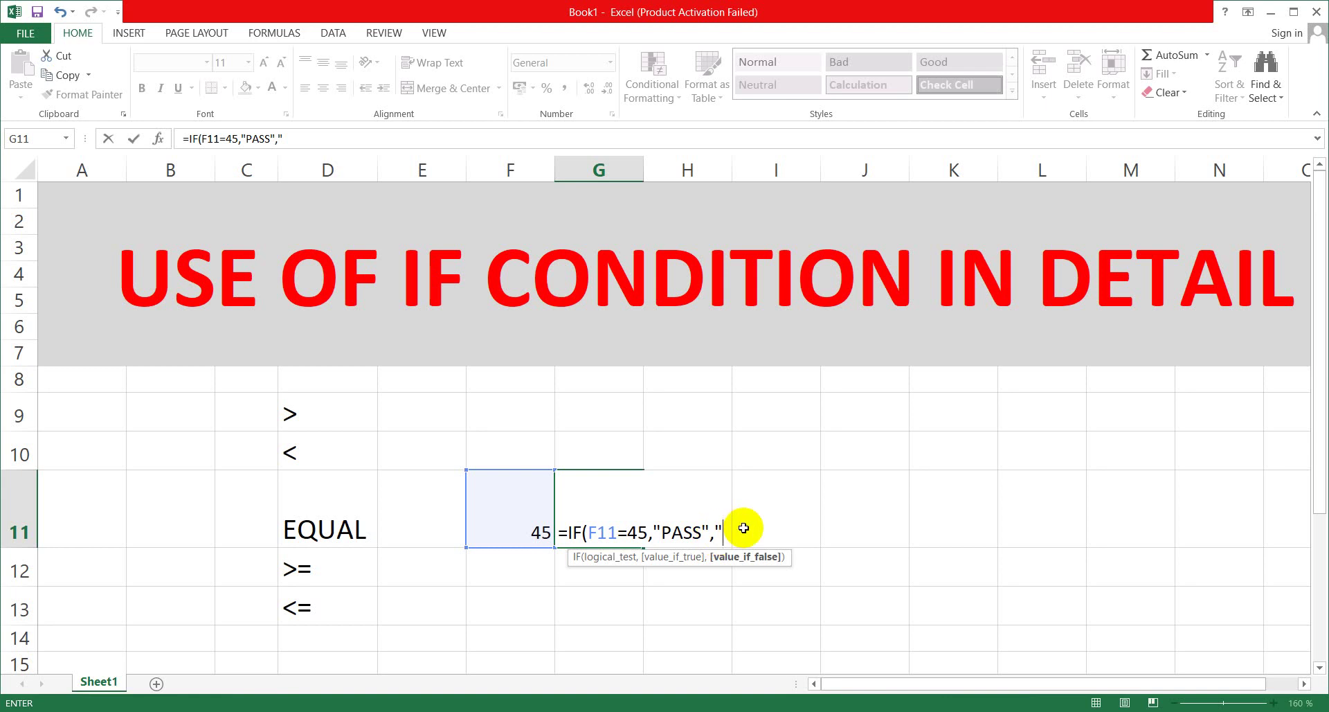
type("FAIL\")")
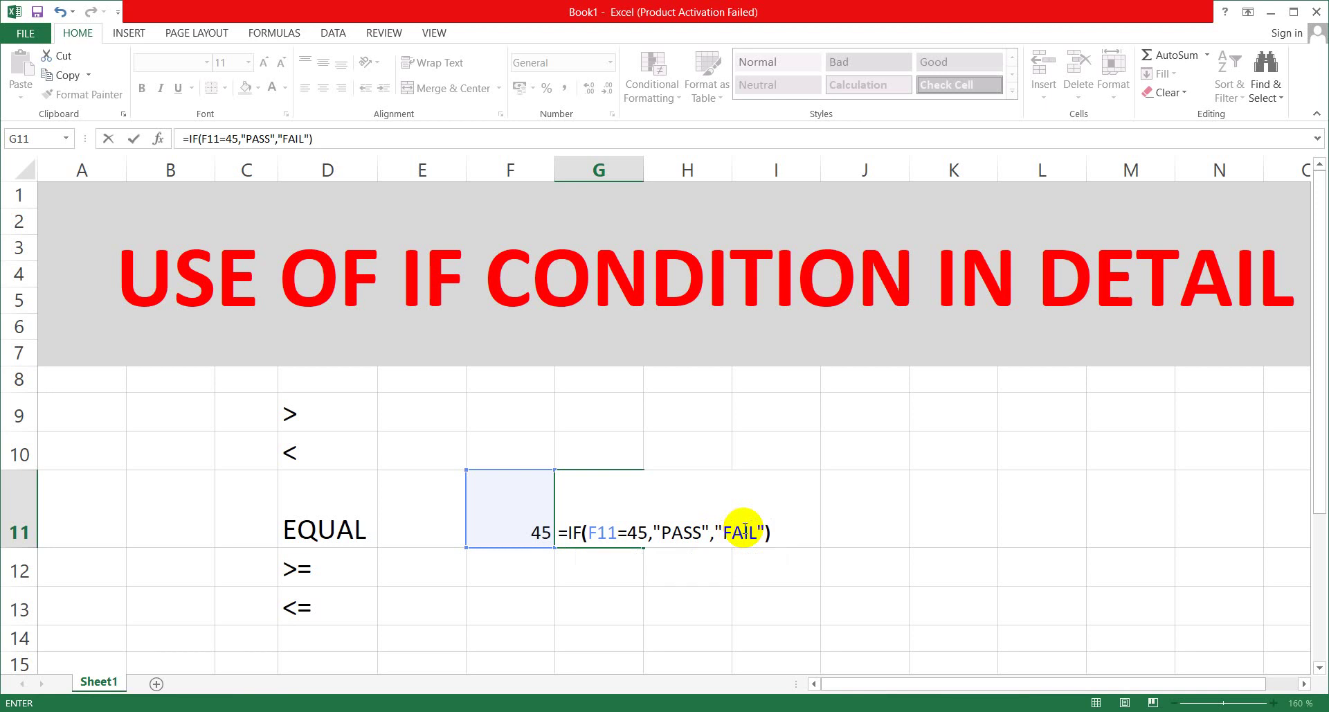
key("Return")
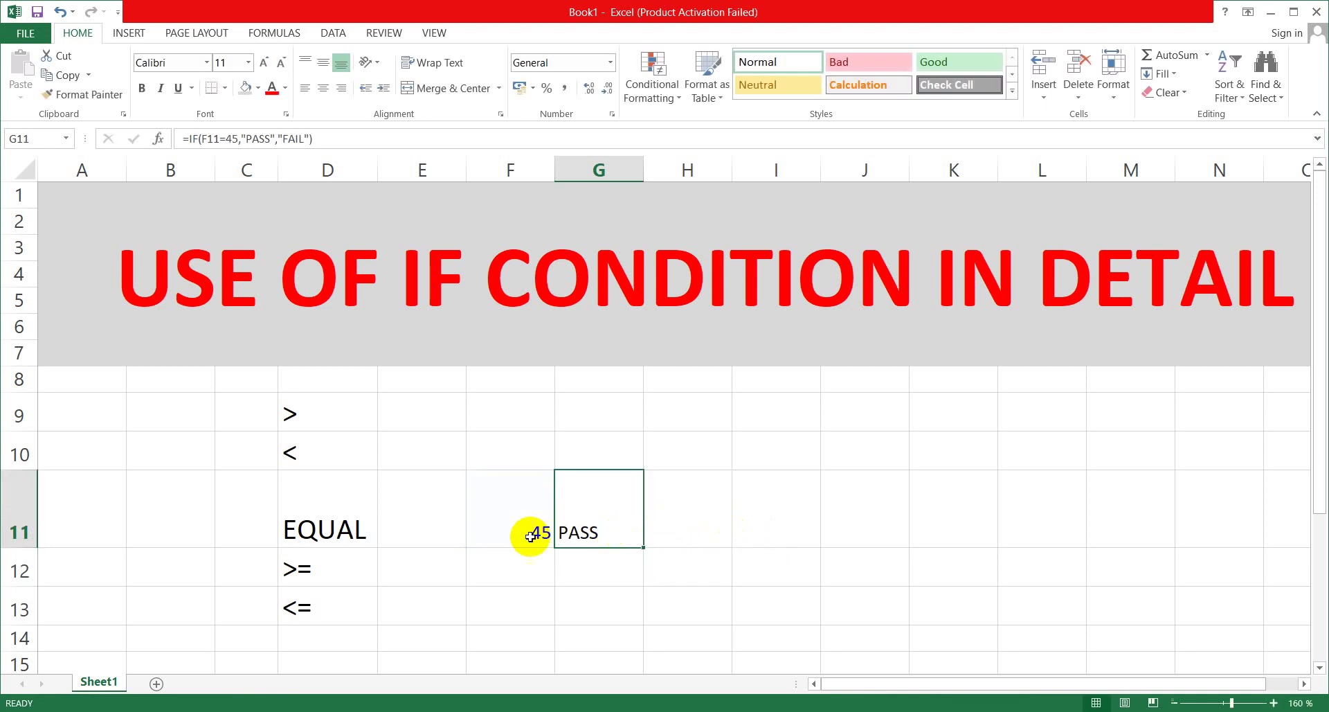
Test the equality formula in G11 by setting the value in F11 to 44.
left_click(513, 539)
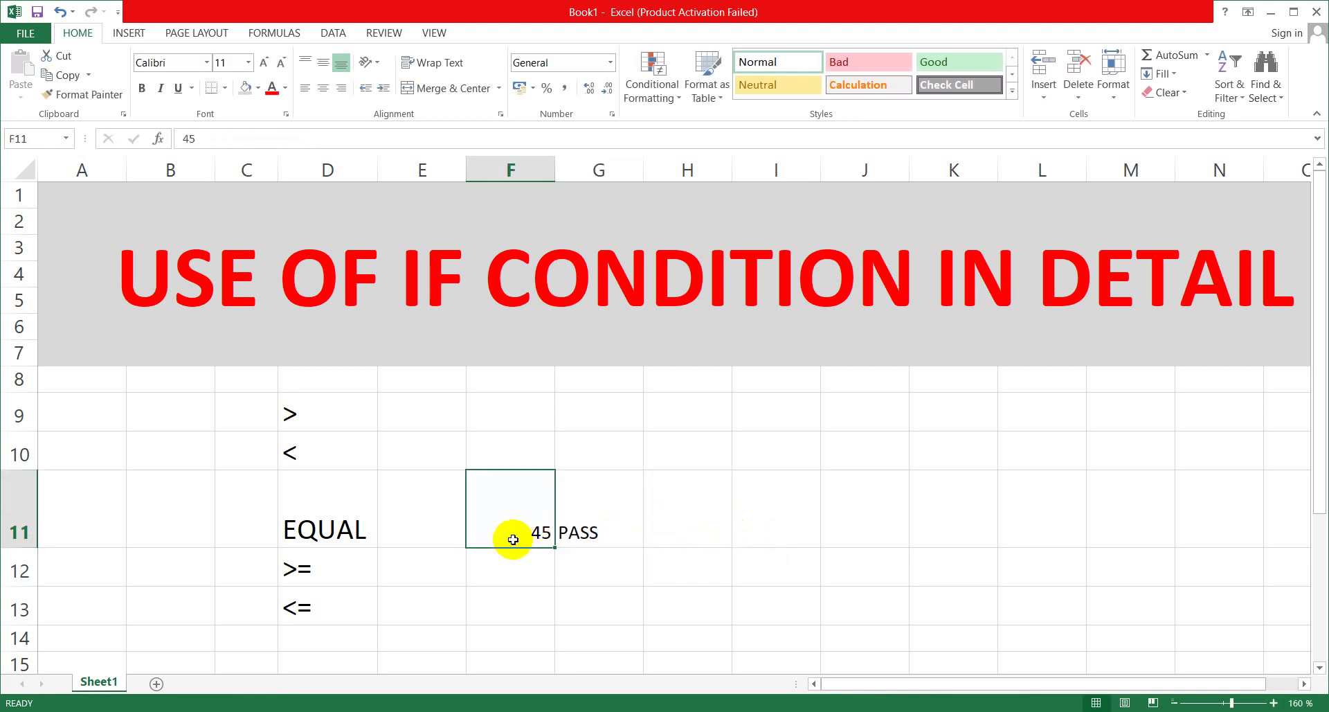
left_click(579, 530)
left_click(539, 531)
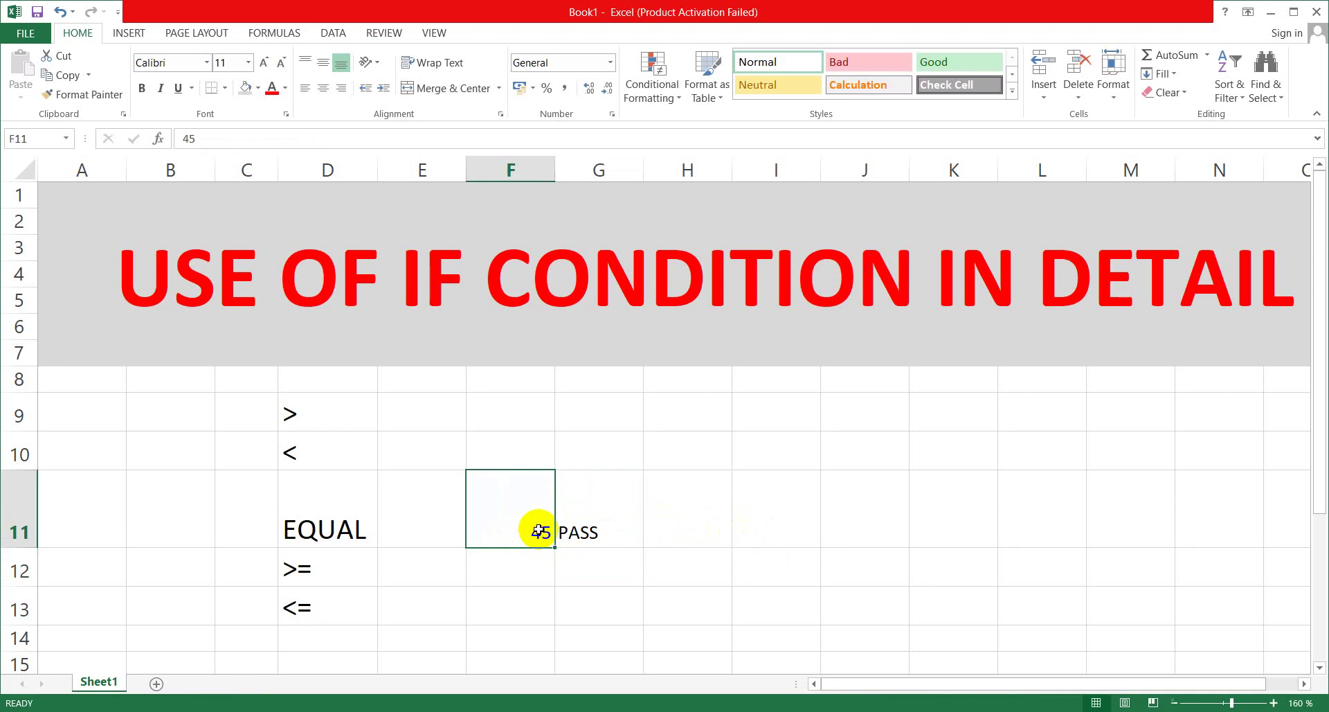
type("44")
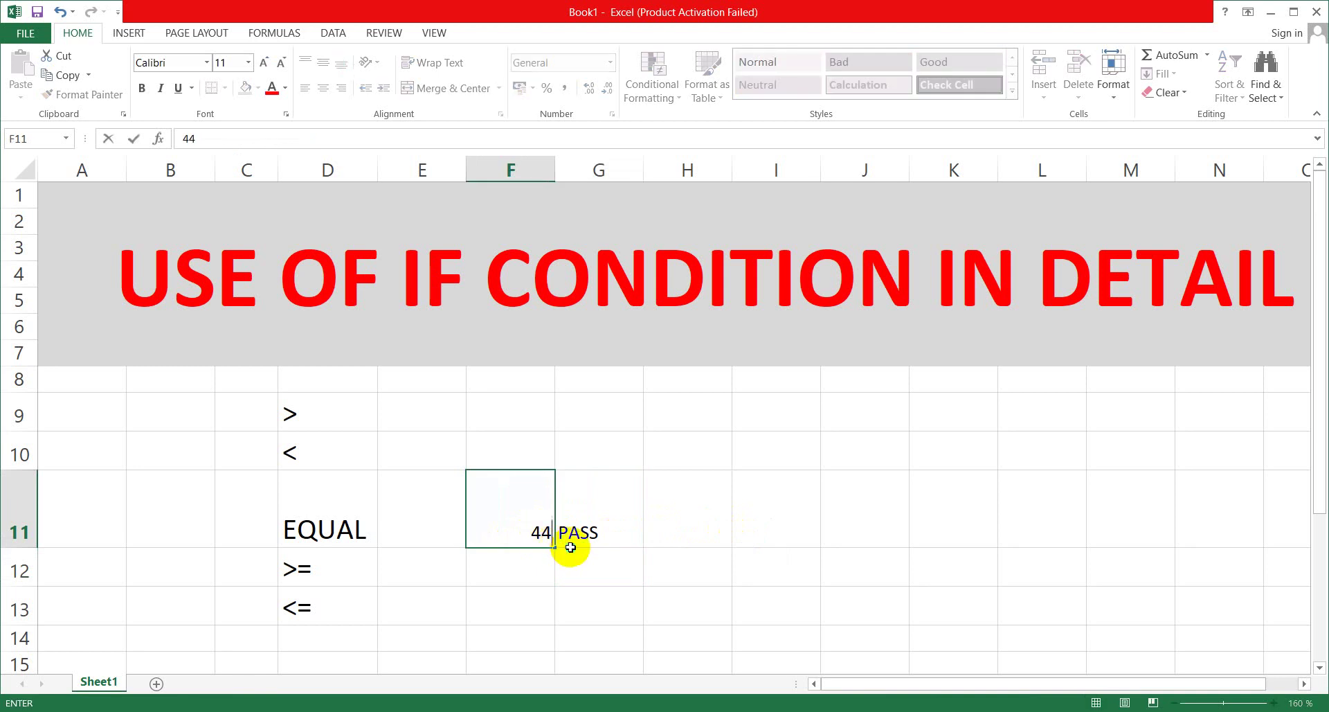
left_click(569, 544)
right_click(571, 545)
right_click(560, 535)
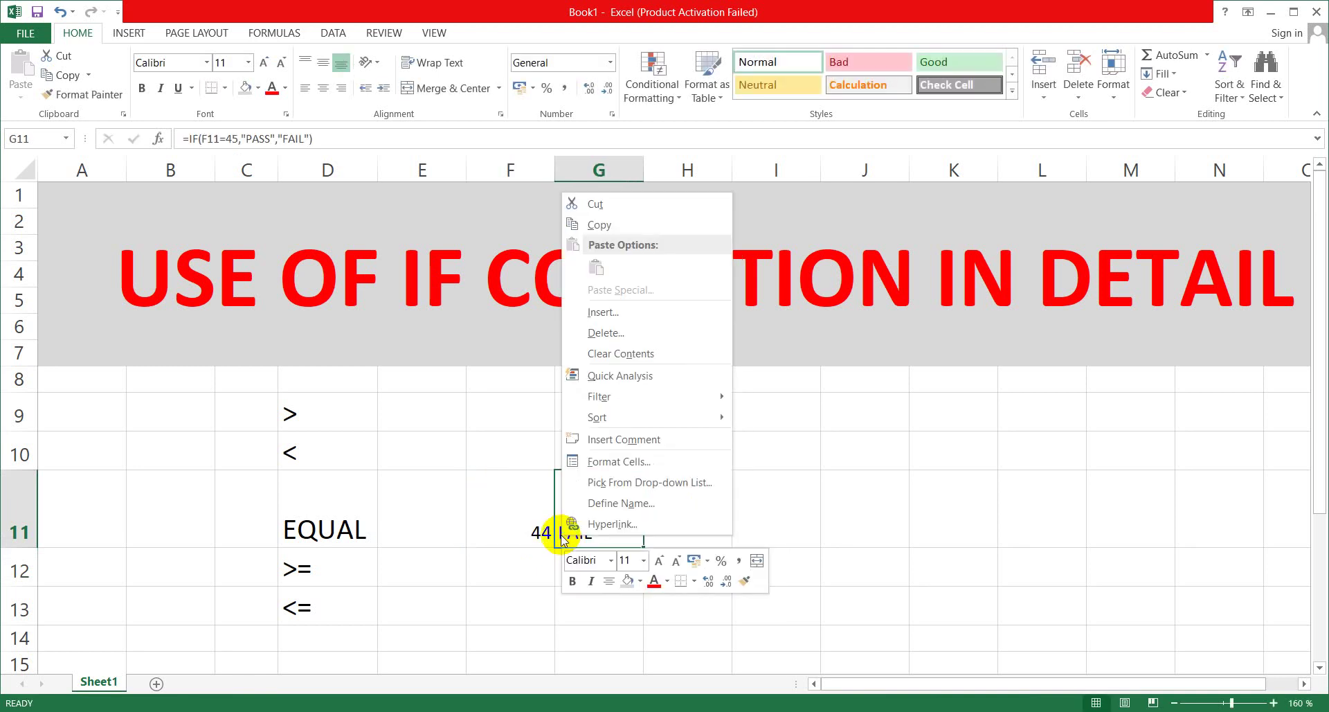
Set the value in F11 to 46 and check the equality formula's result in G11.
left_click(531, 533)
right_click(531, 534)
left_click(531, 534)
type("46")
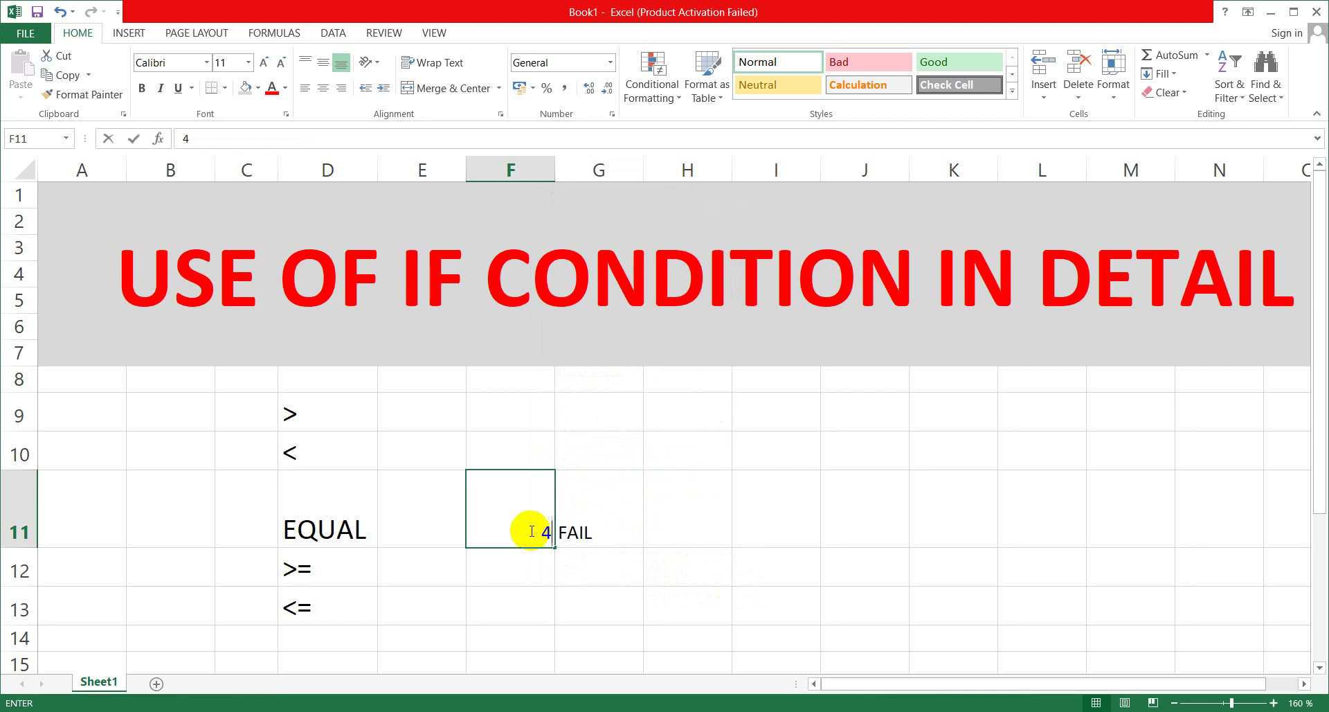
right_click(588, 551)
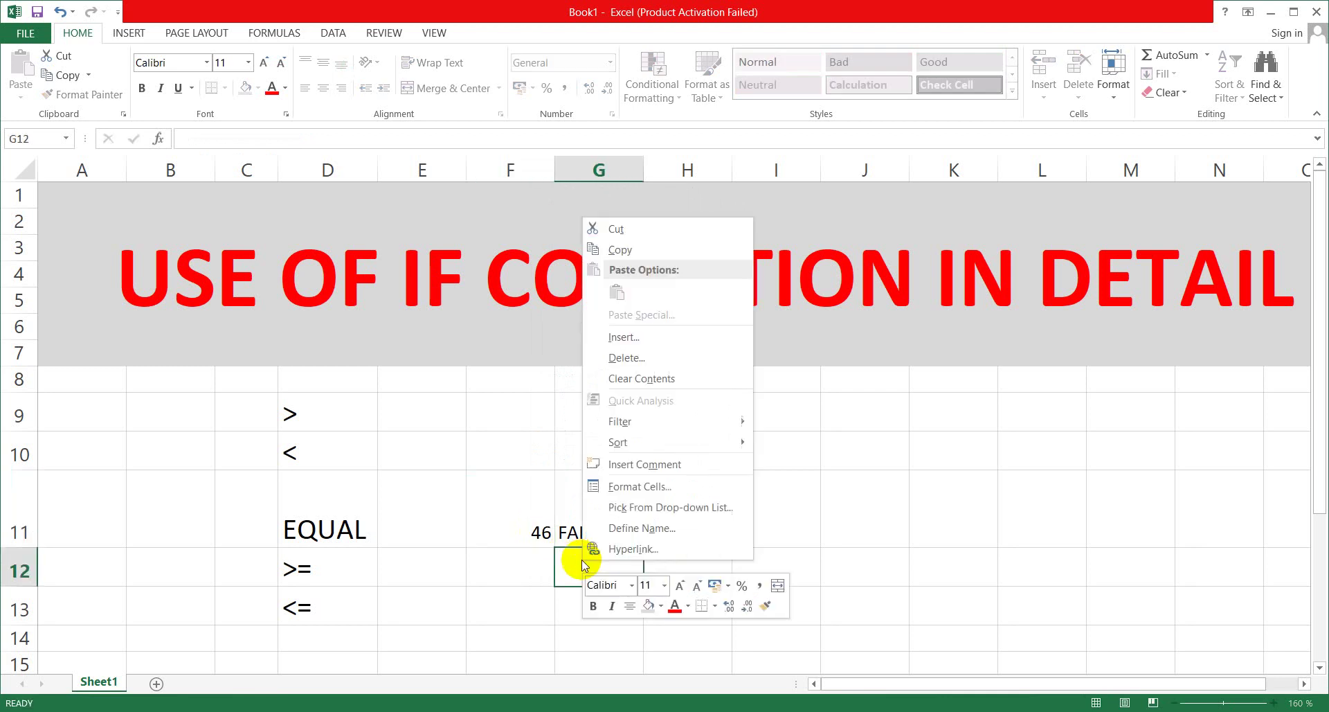
left_click(564, 524)
right_click(564, 524)
left_click(564, 522)
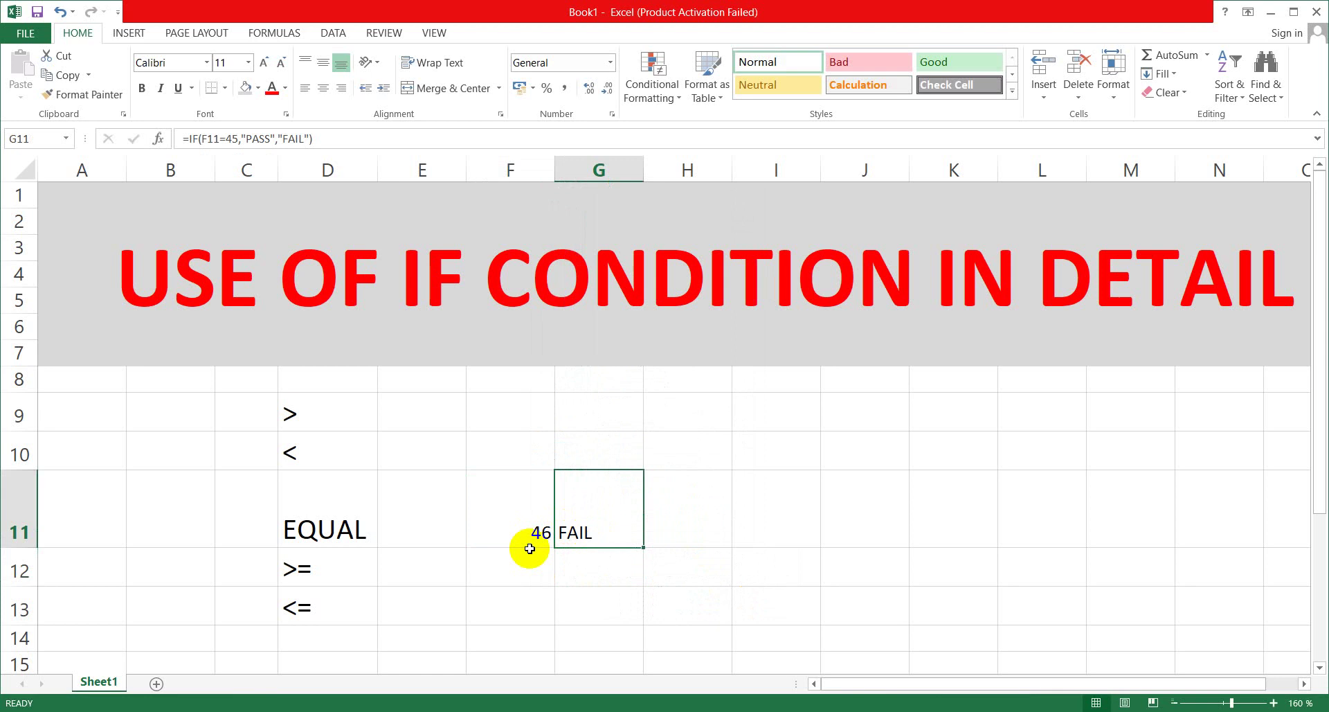
Review the equality formula in G11 and set the test value in F11 to 45.
double_click(561, 532)
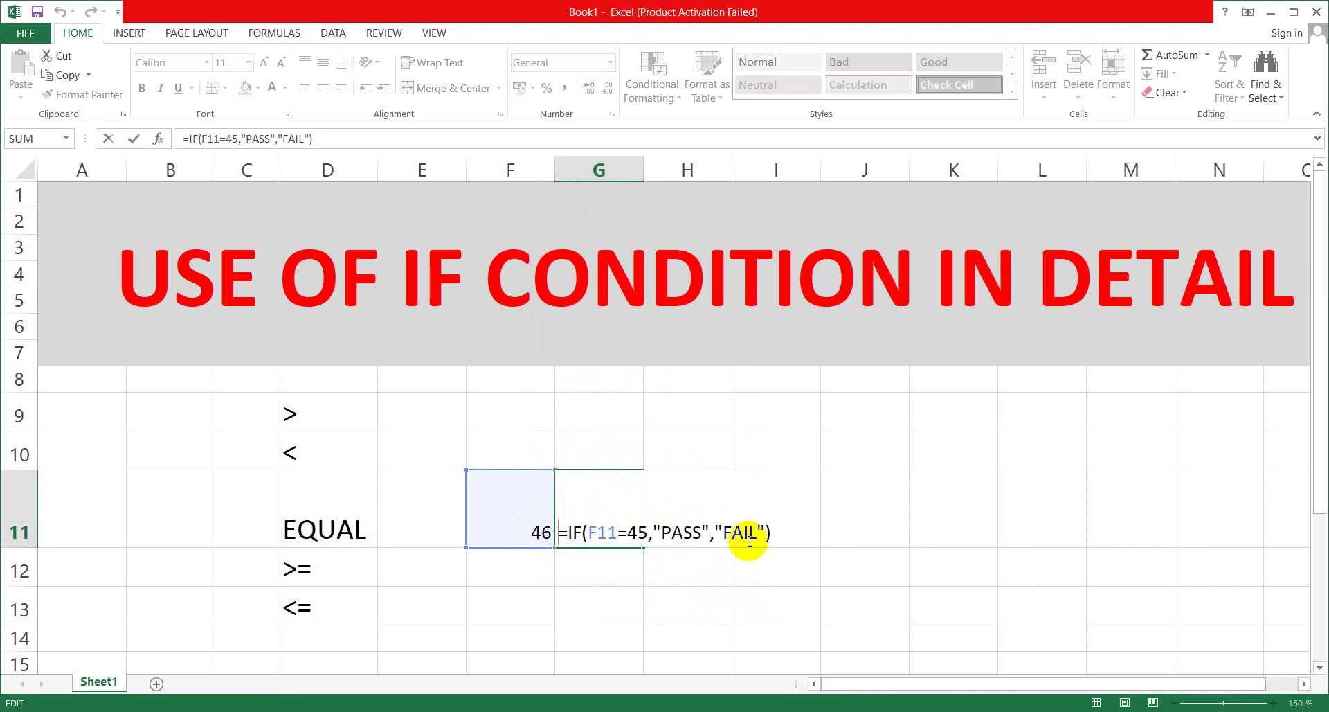
left_click(785, 534)
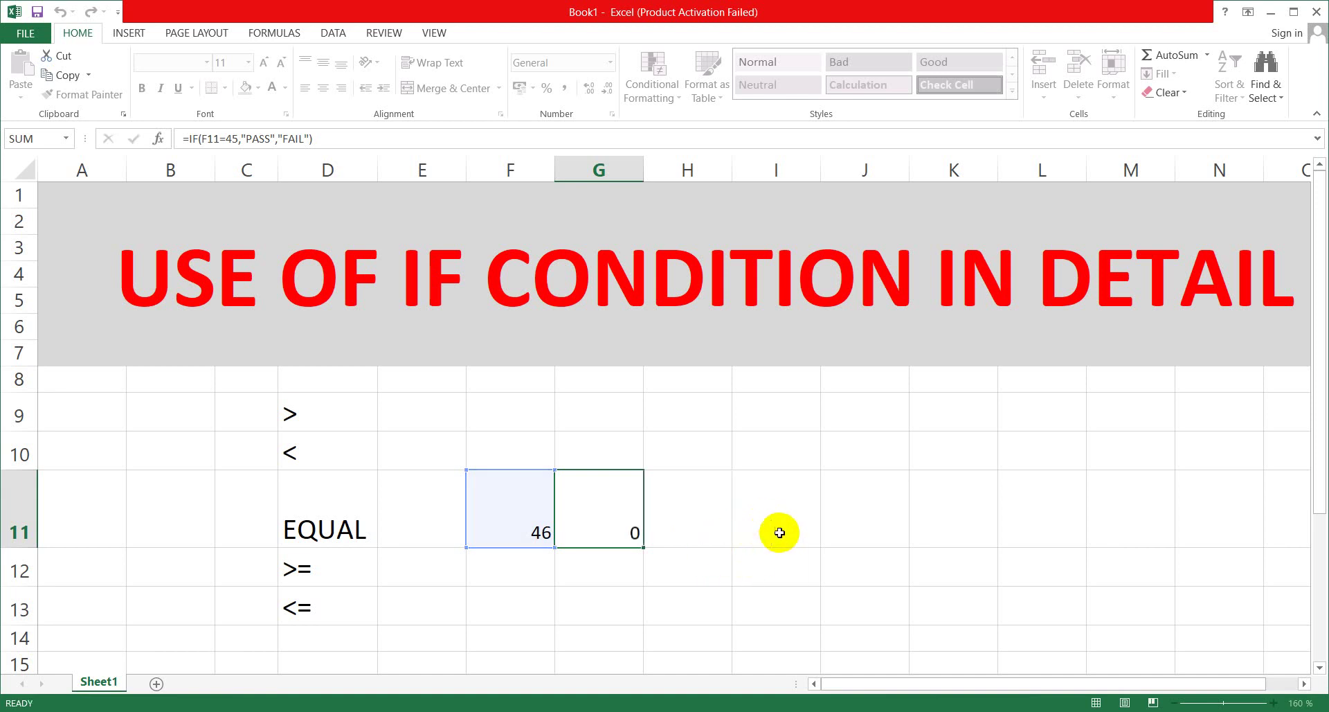
key("Return")
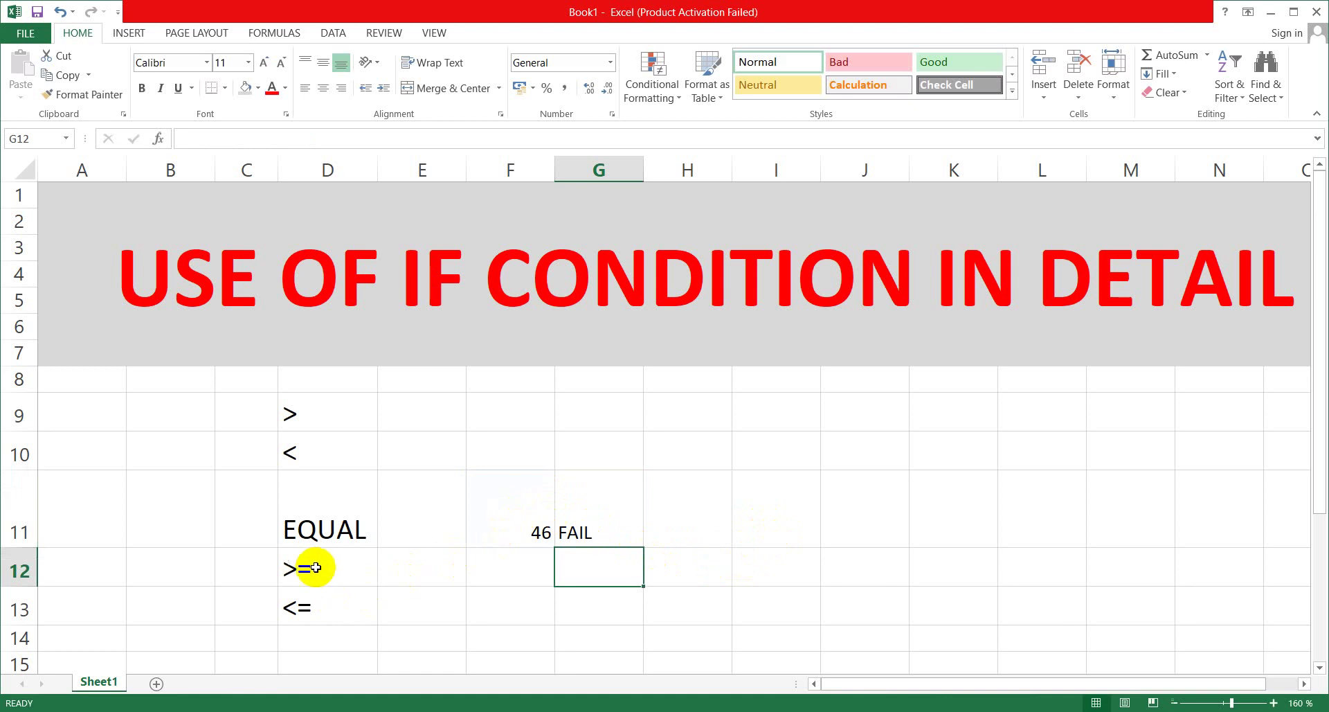
left_click(529, 537)
type("45")
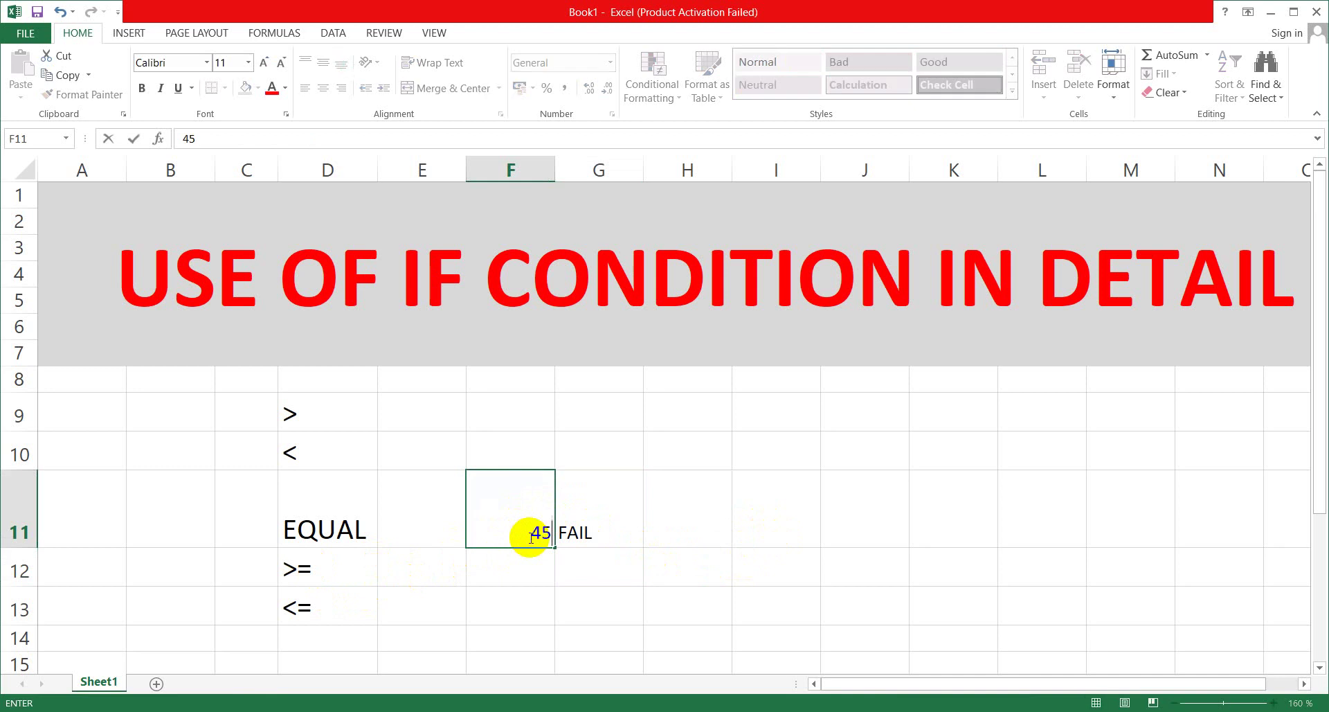
key("Return")
left_click(530, 523)
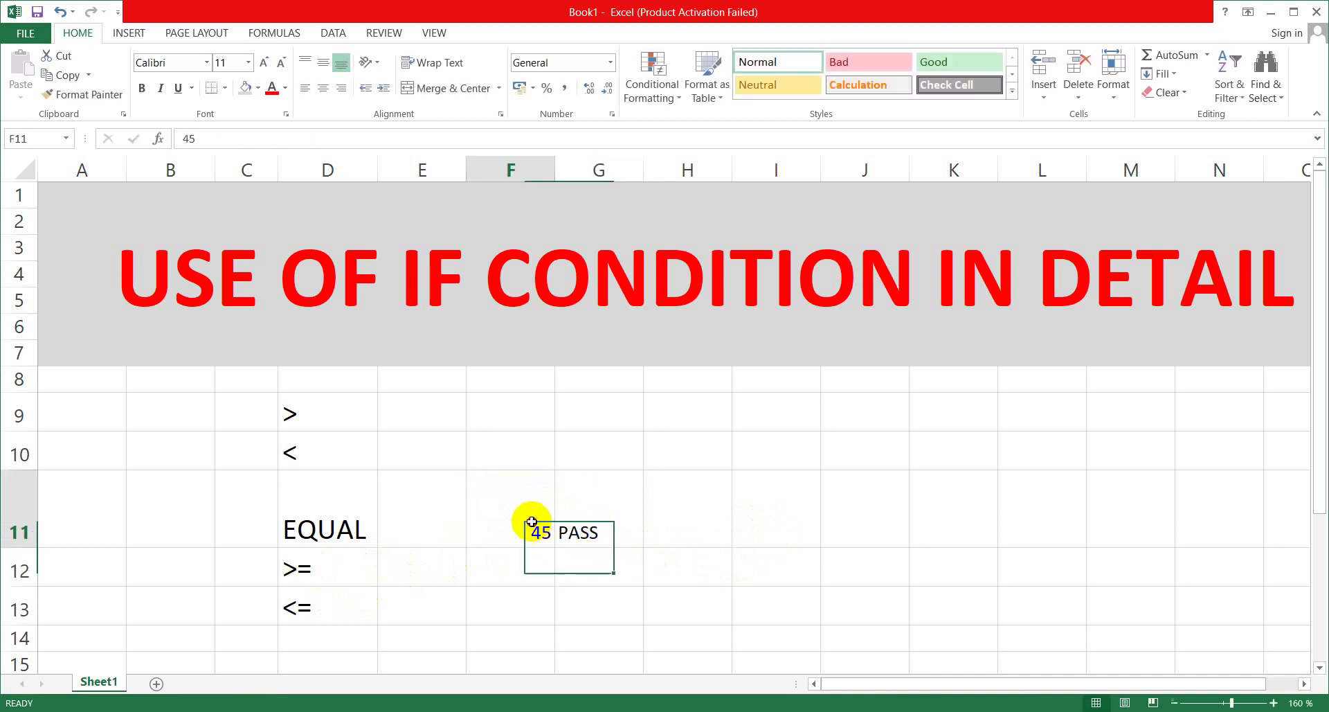
Replace the equality formula in cell G11 with =IF(F11>=45,"PASS","FAIL").
right_click(590, 531)
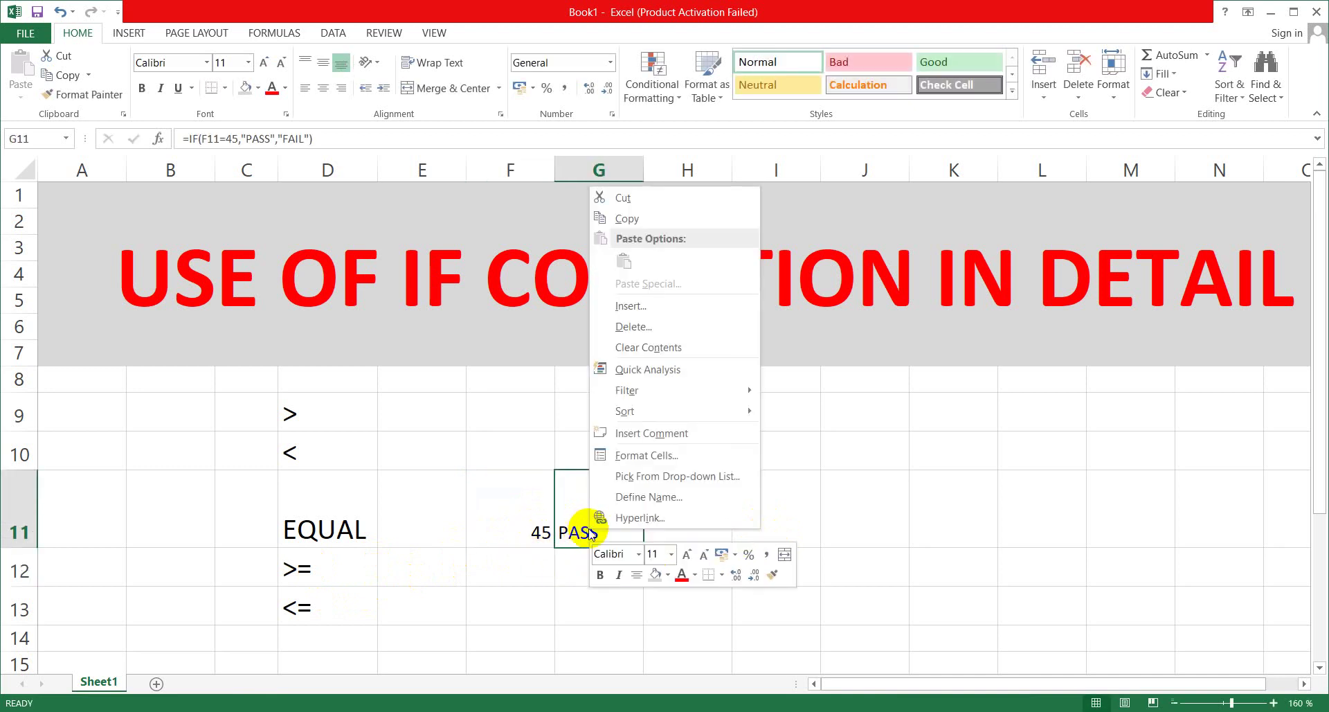
left_click(588, 529)
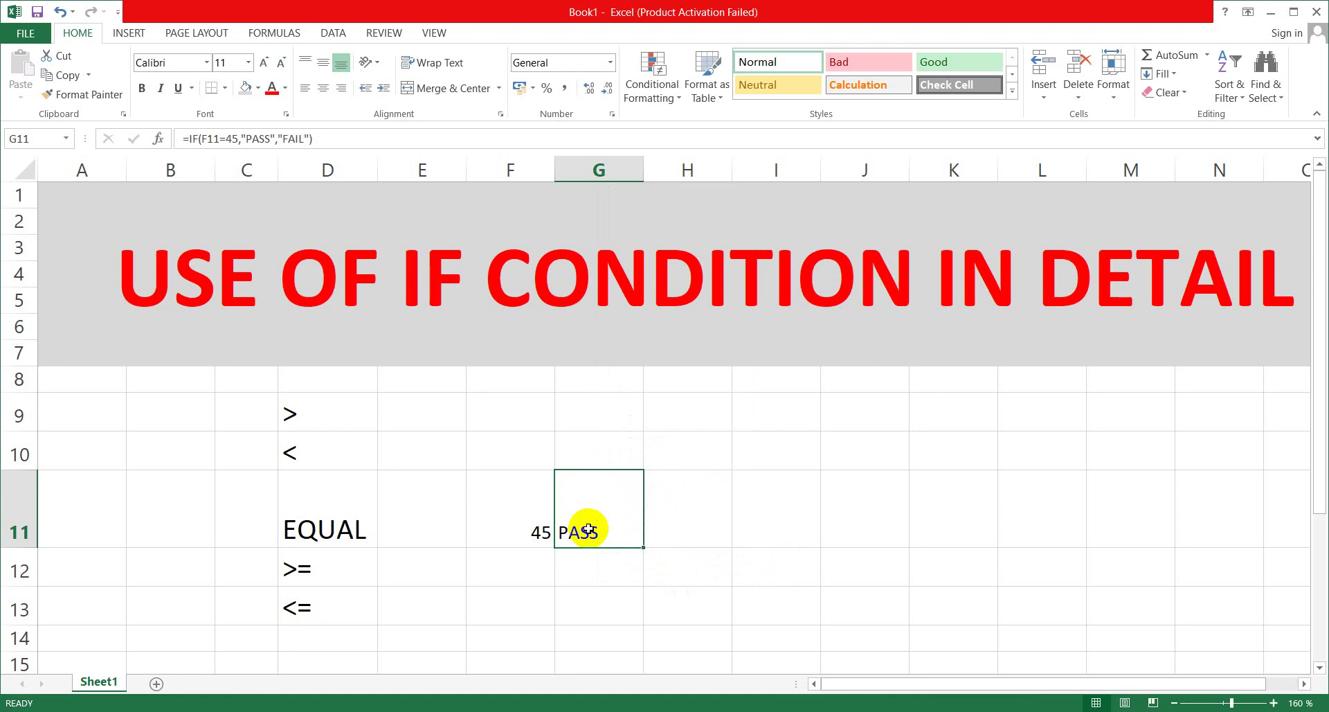
key("Delete")
type("=")
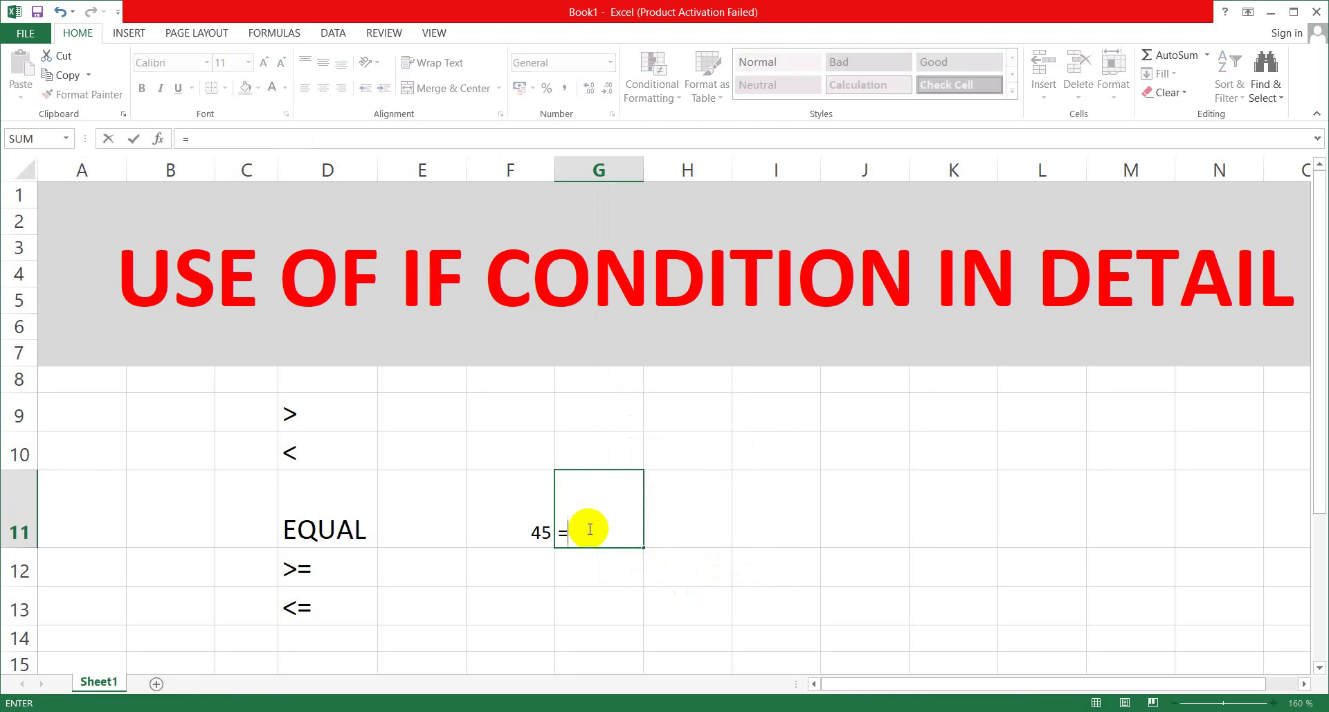
type("IF")
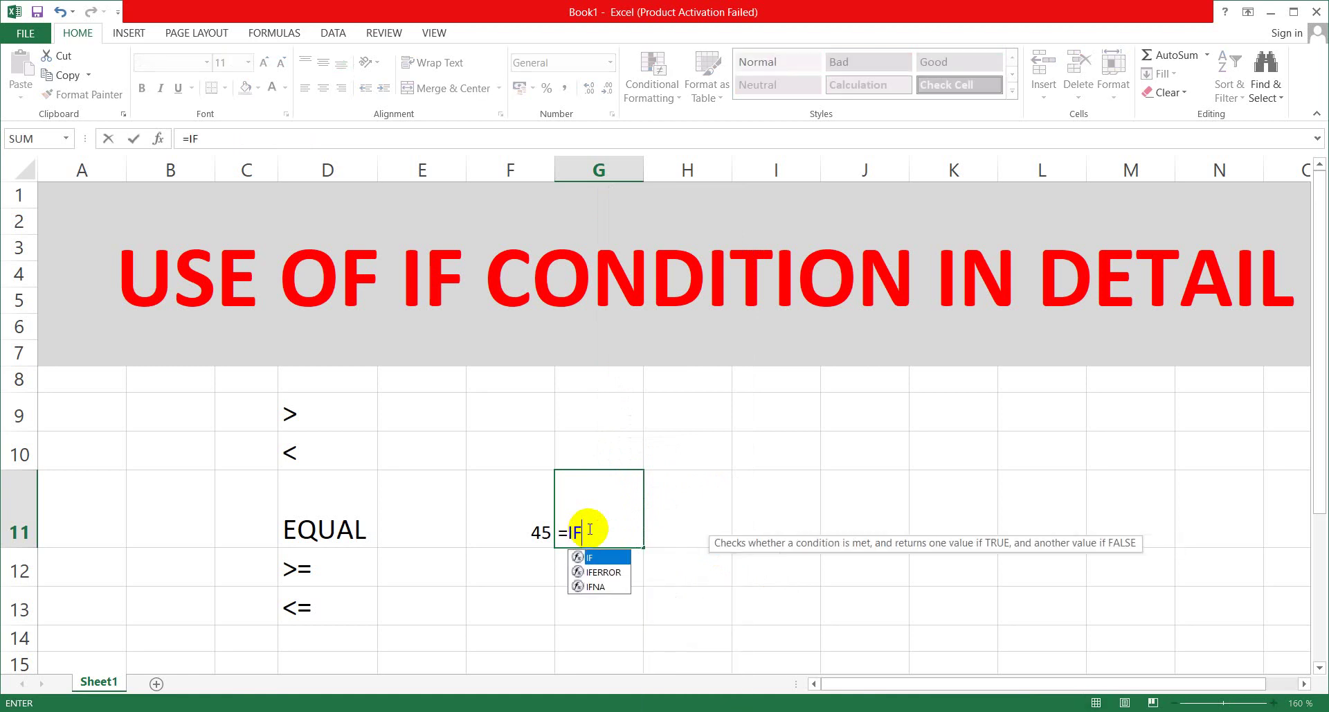
type("(")
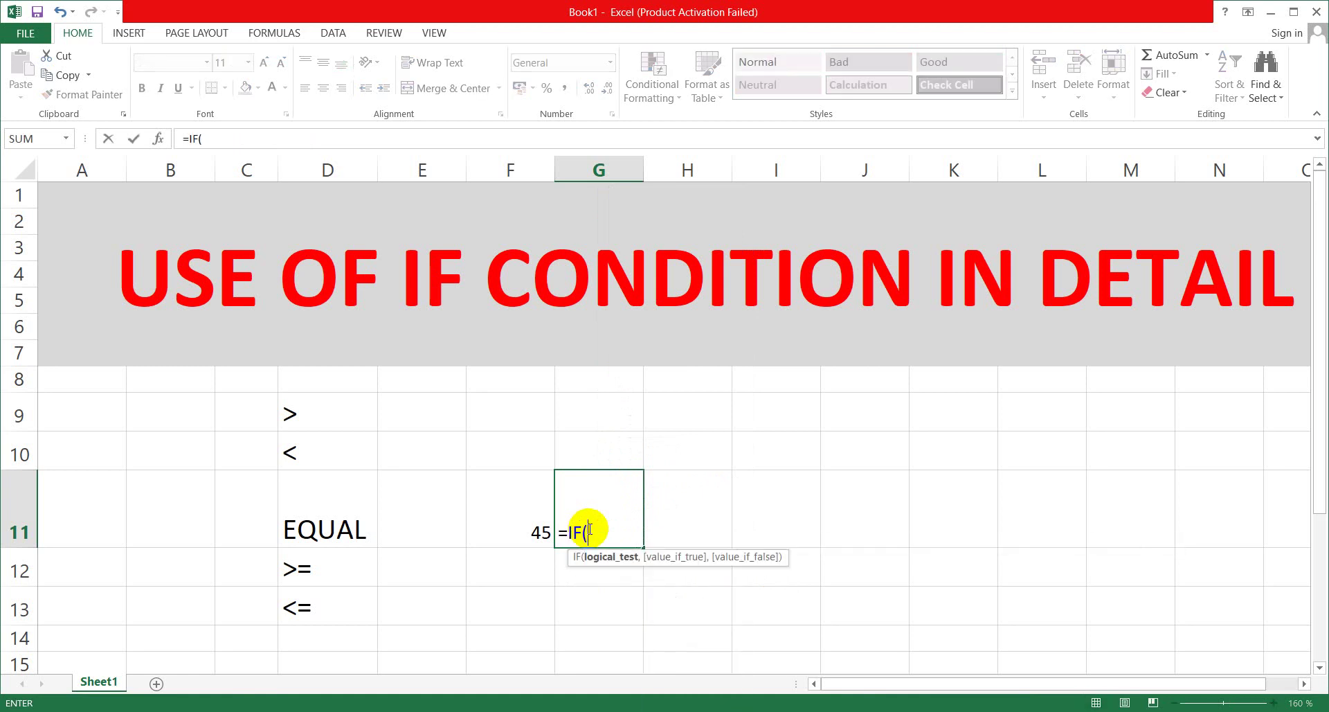
left_click(525, 531)
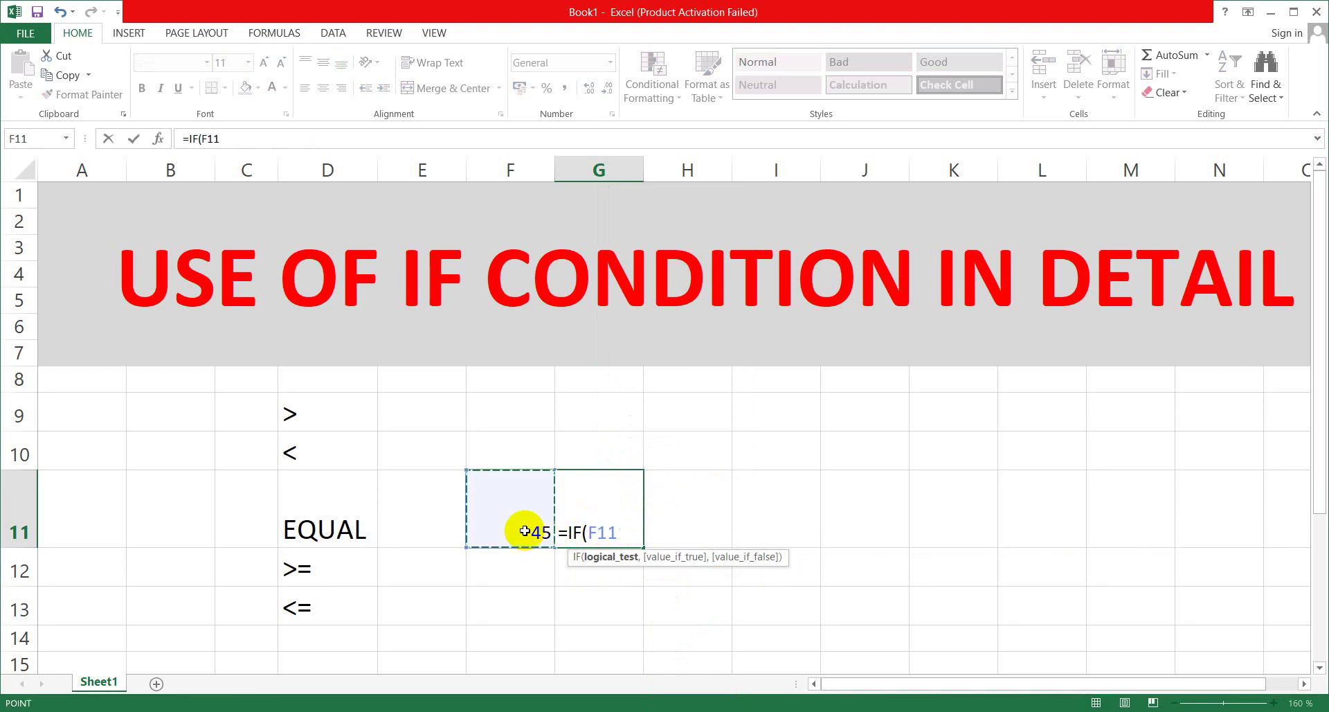
type(">=")
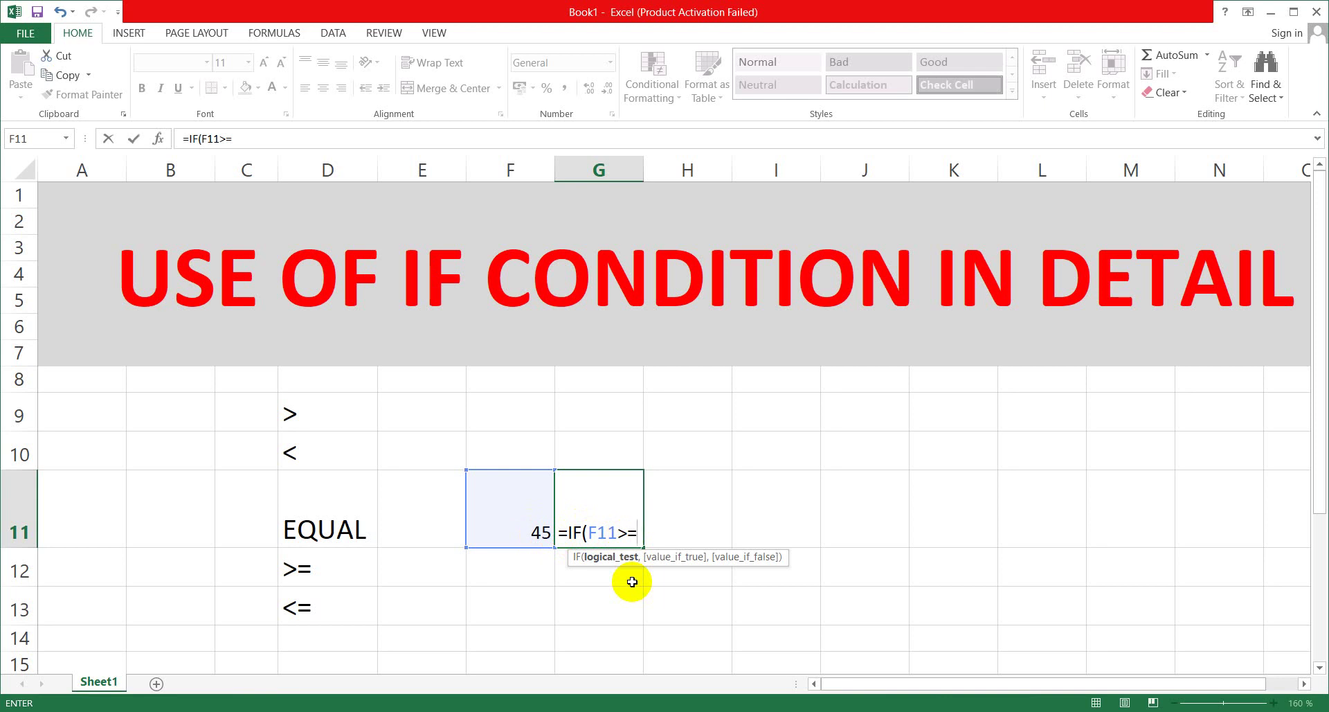
type("45,")
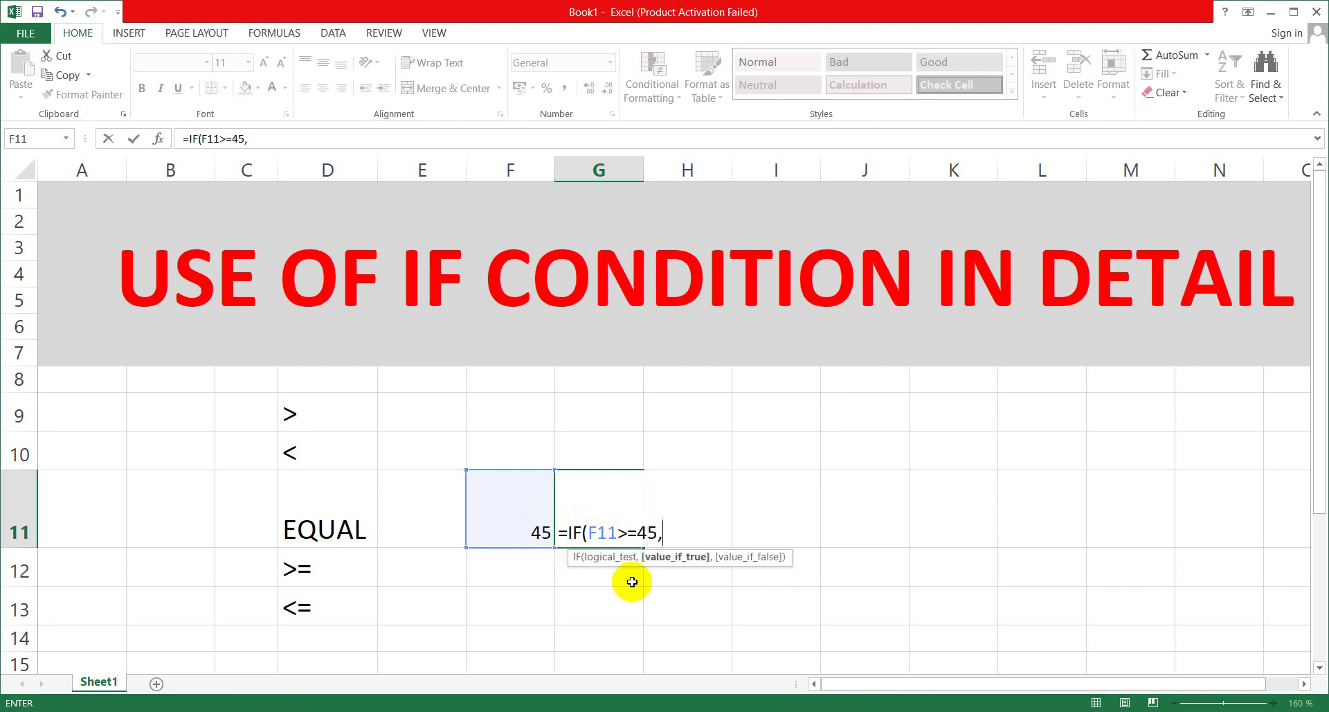
type("\"PASS\",")
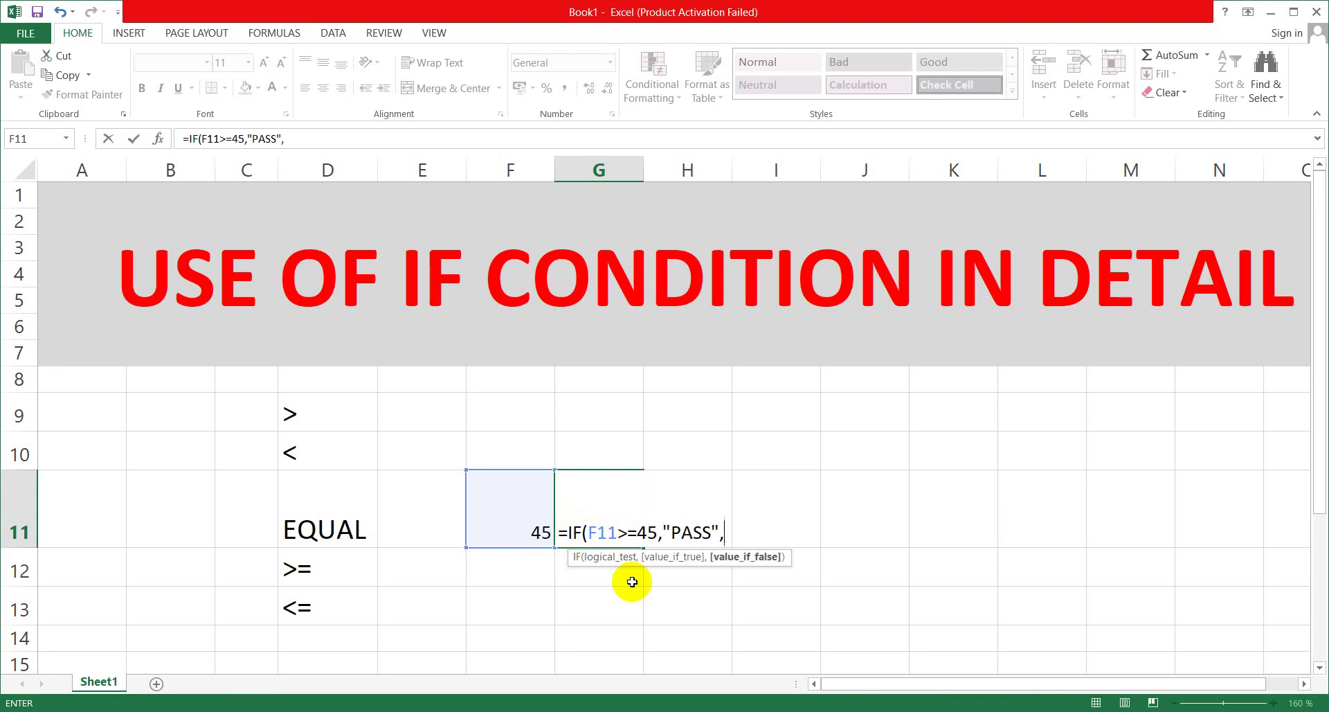
type("\"FAIL\")")
key("Return")
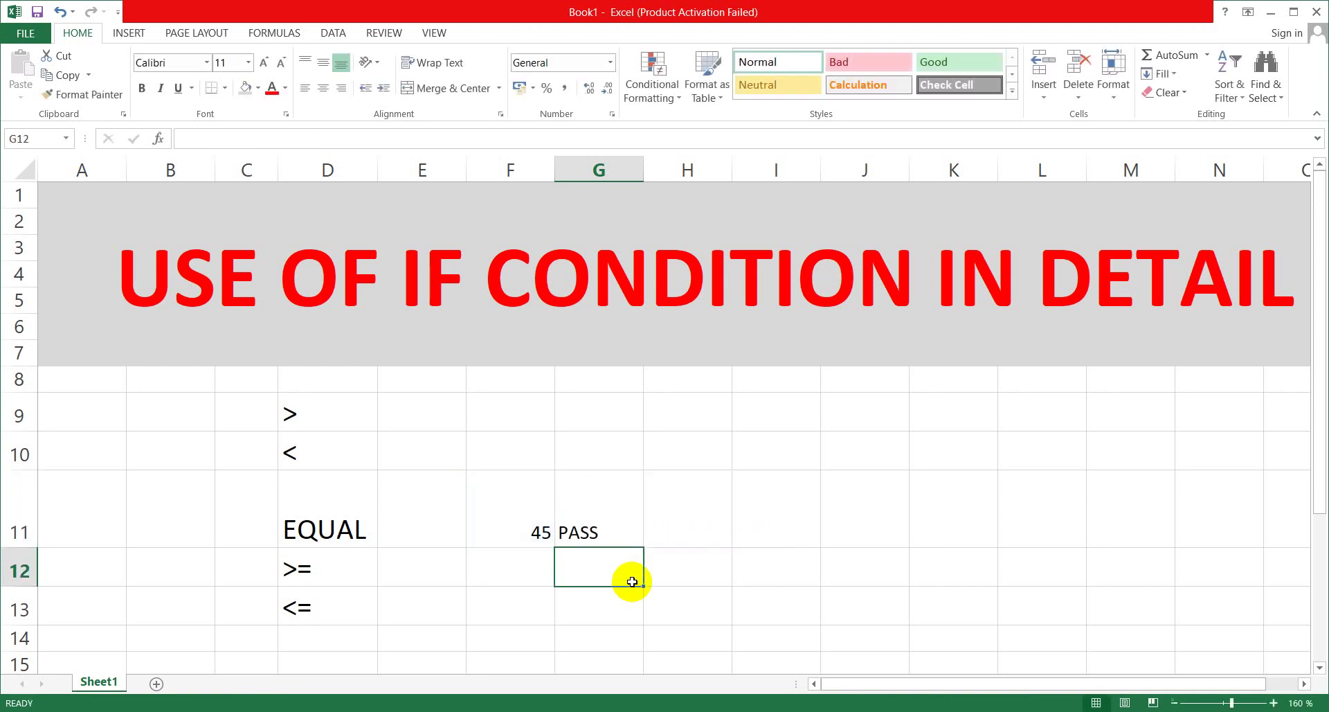
Set the test value in F11 to 85 and review the greater-than-or-equal formula in G11.
left_click(615, 520)
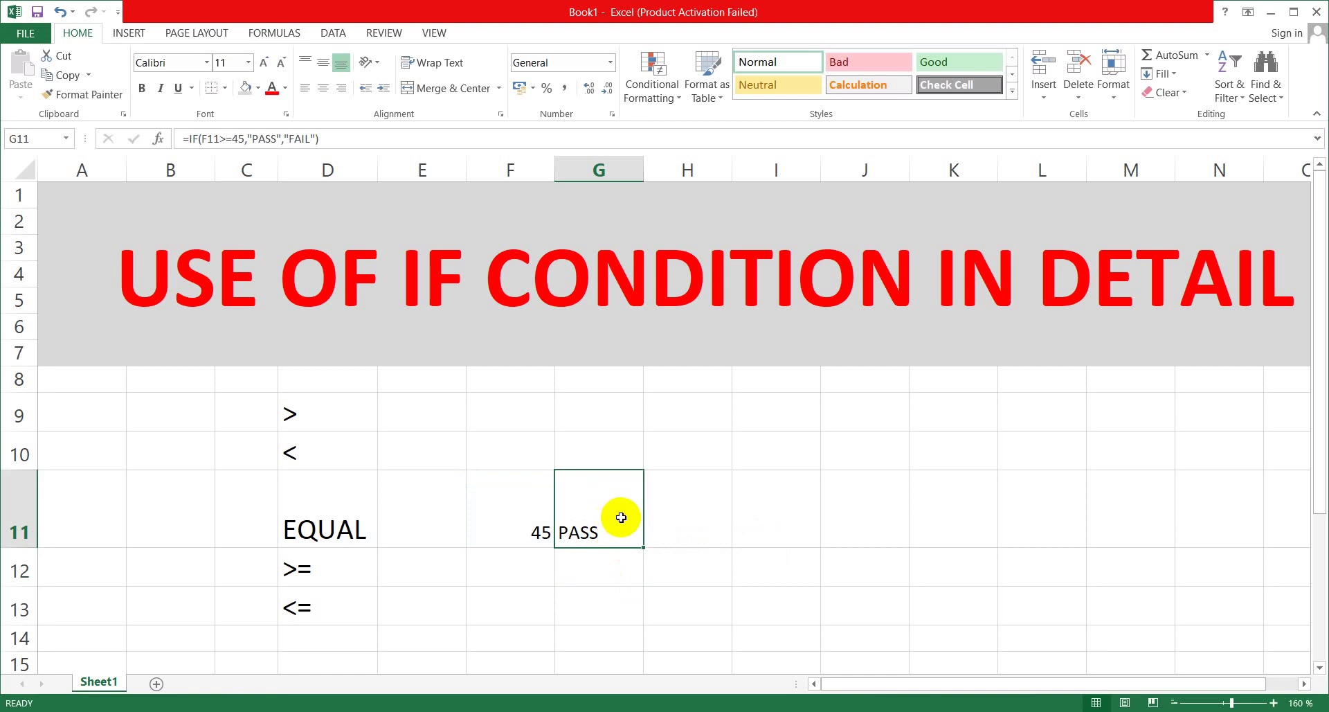
left_click(531, 532)
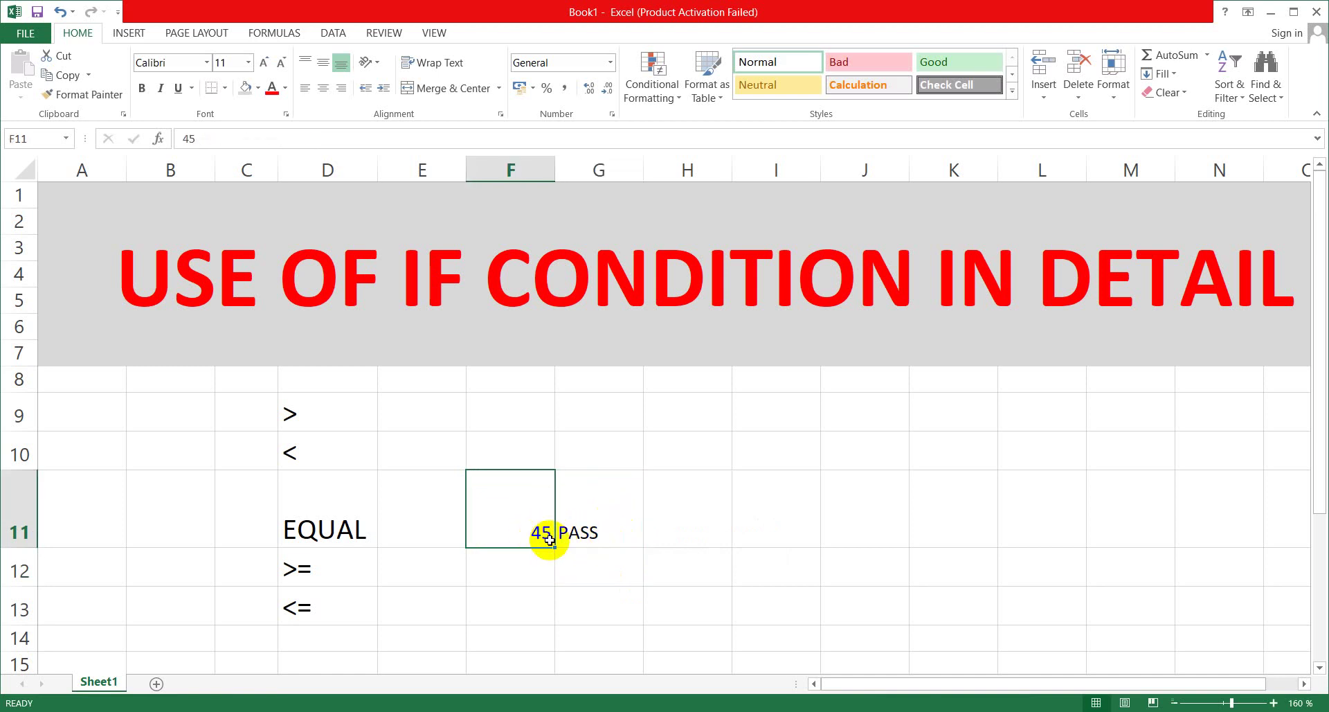
left_click(596, 537)
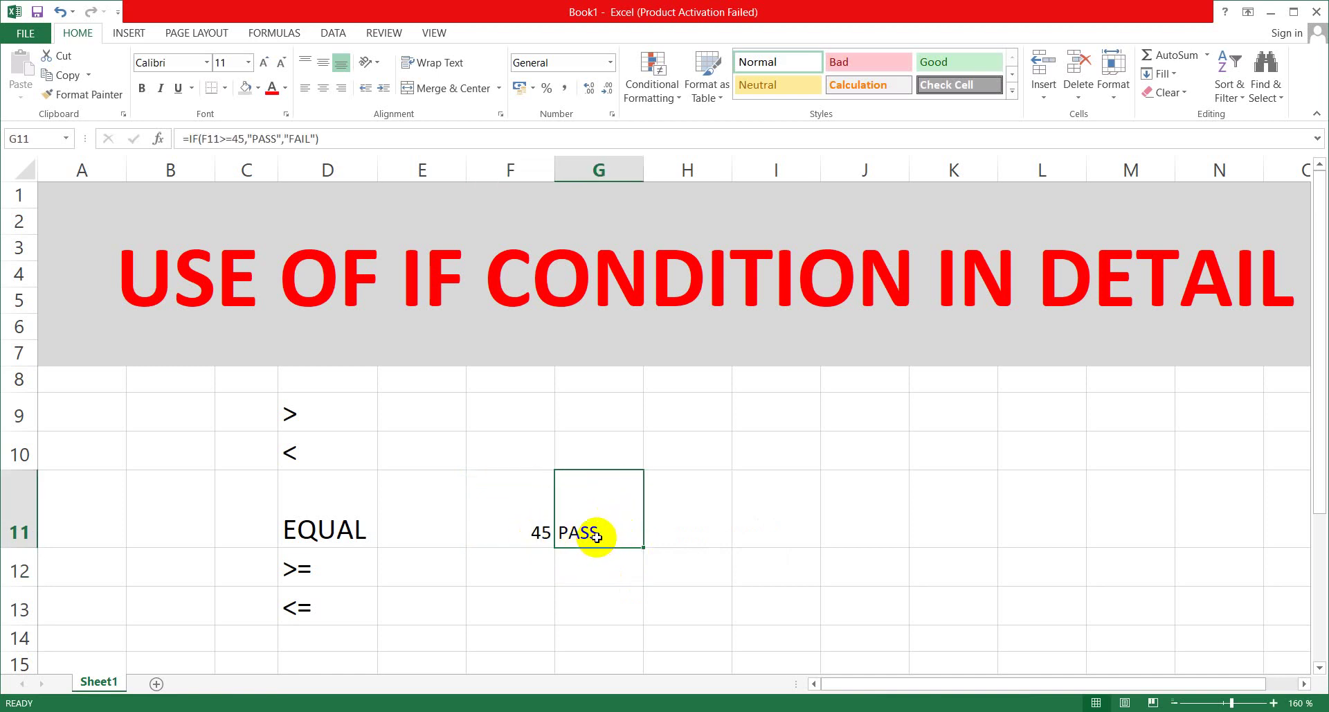
left_click(530, 537)
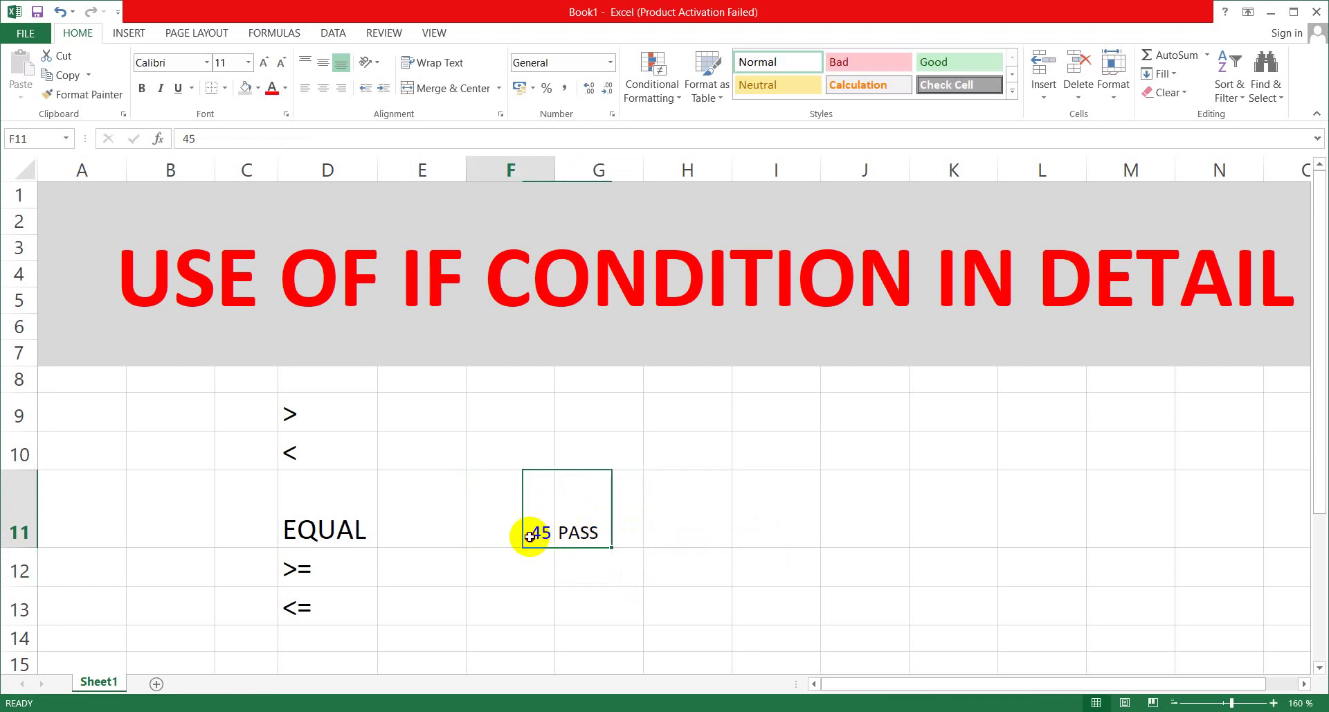
type("85")
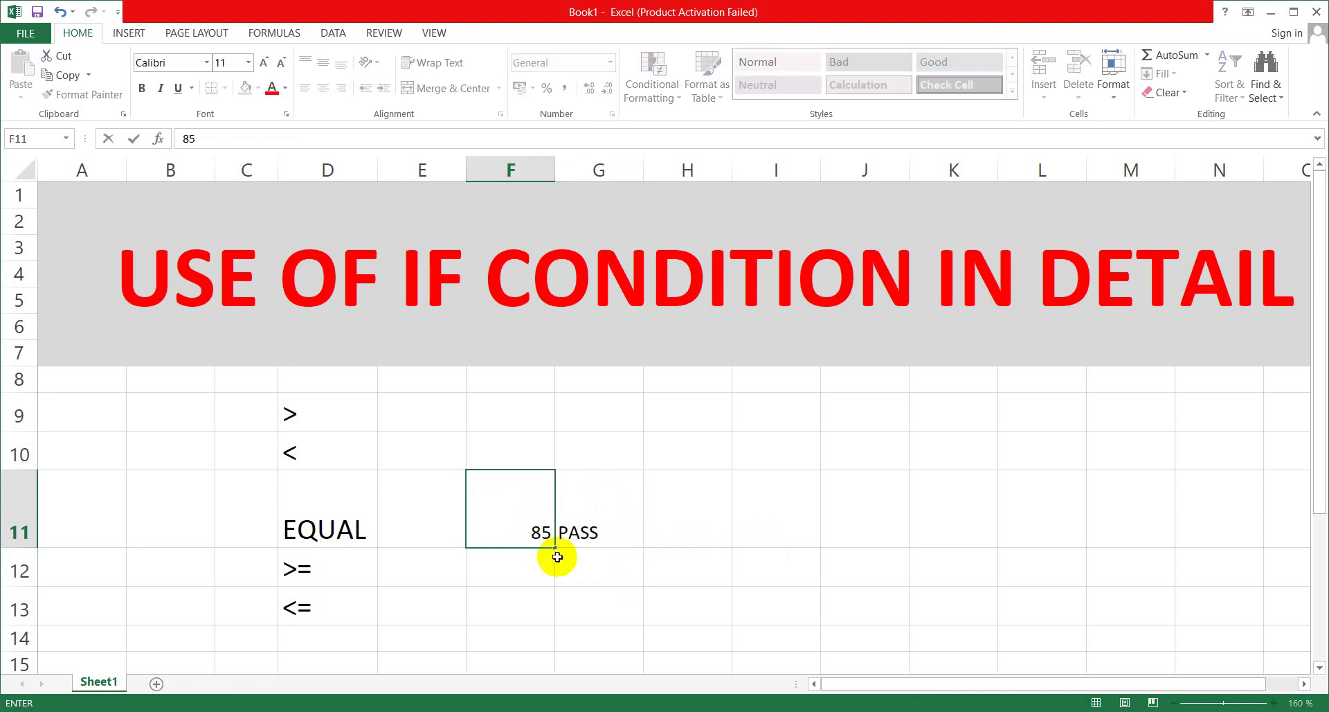
left_click(583, 559)
left_click(582, 534)
double_click(581, 533)
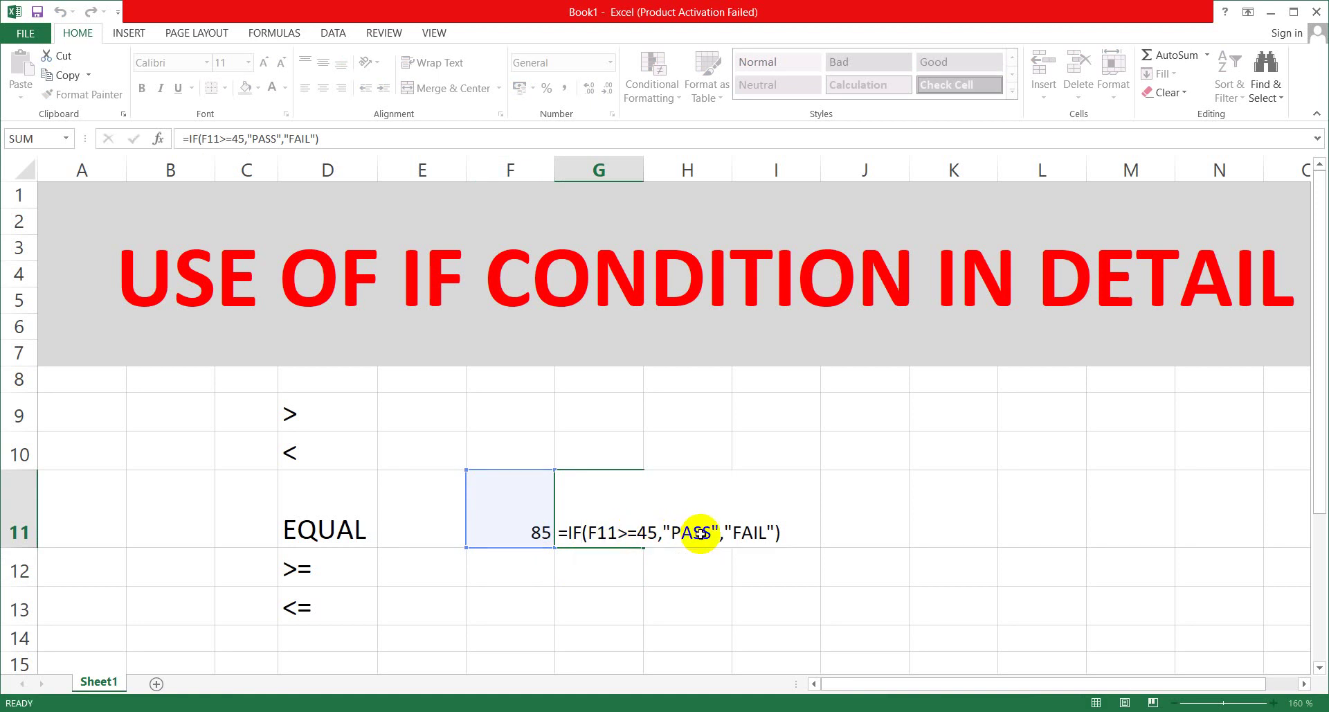
key("Return")
Test the greater-than-or-equal formula in G11 by setting the value in F11 to 44.
left_click(524, 529)
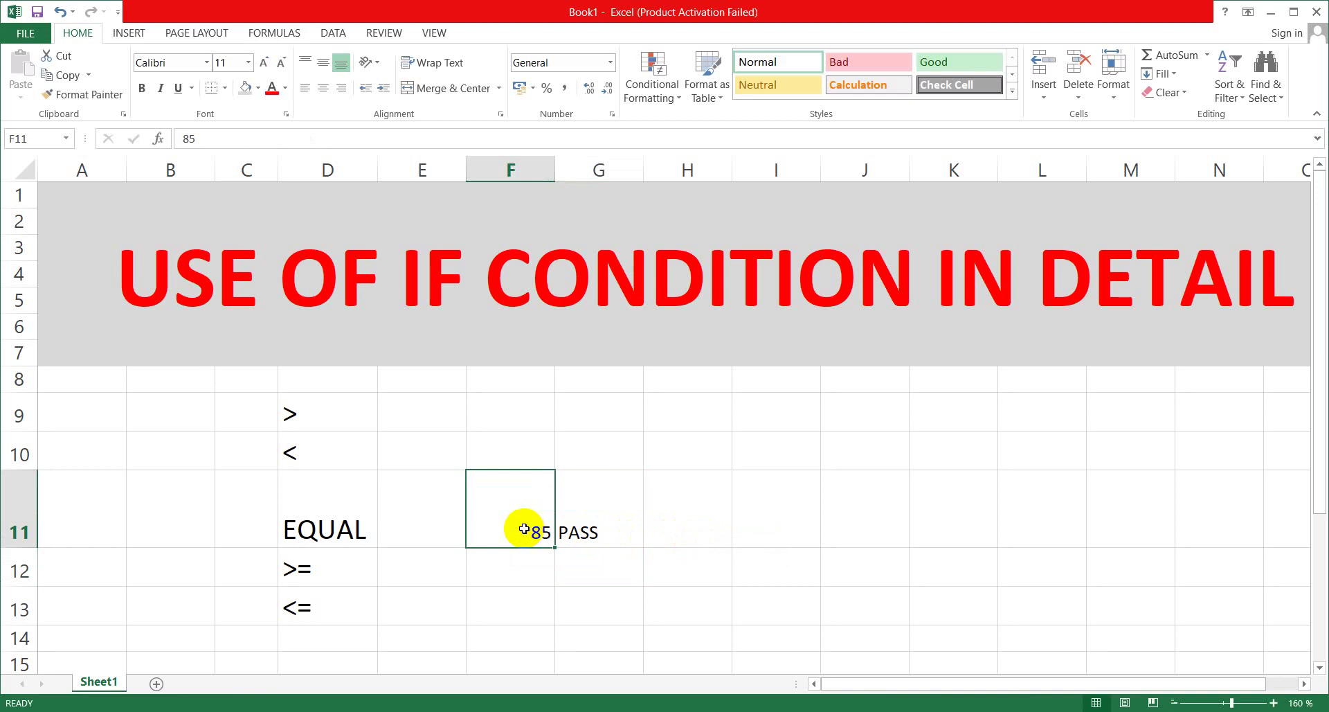
type("44")
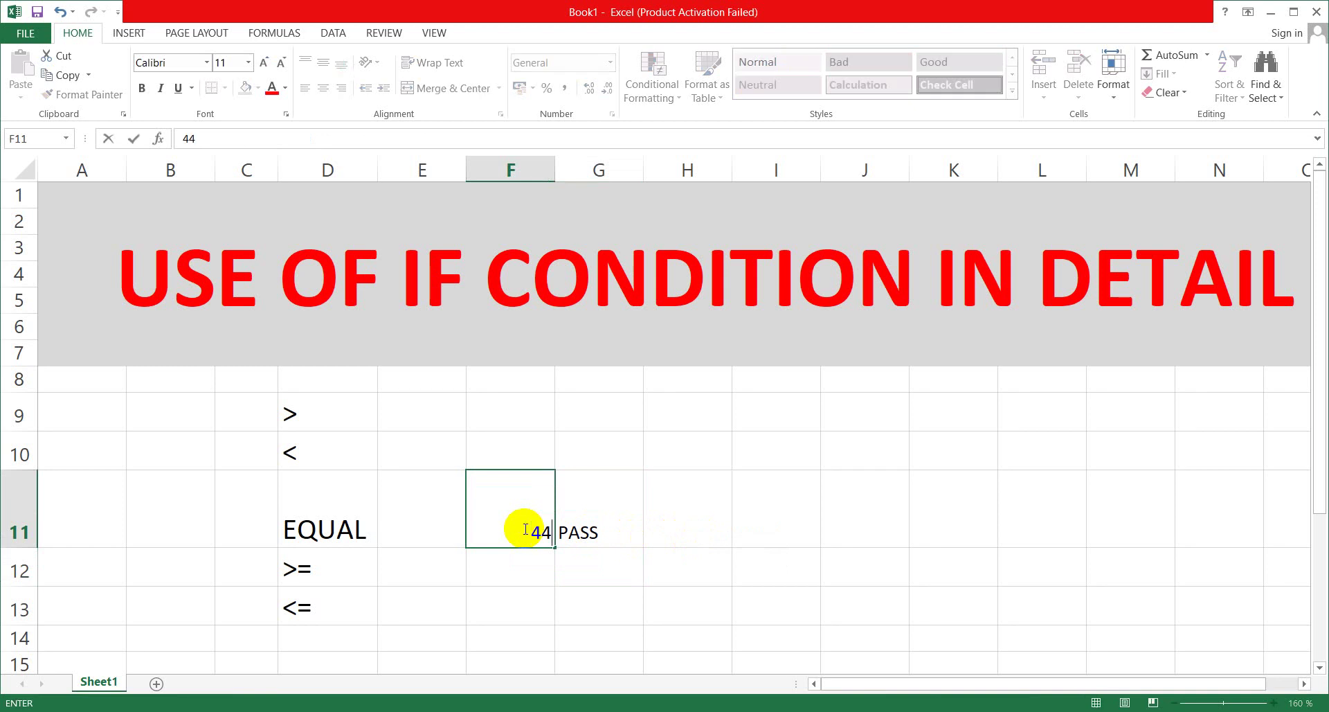
left_click(580, 561)
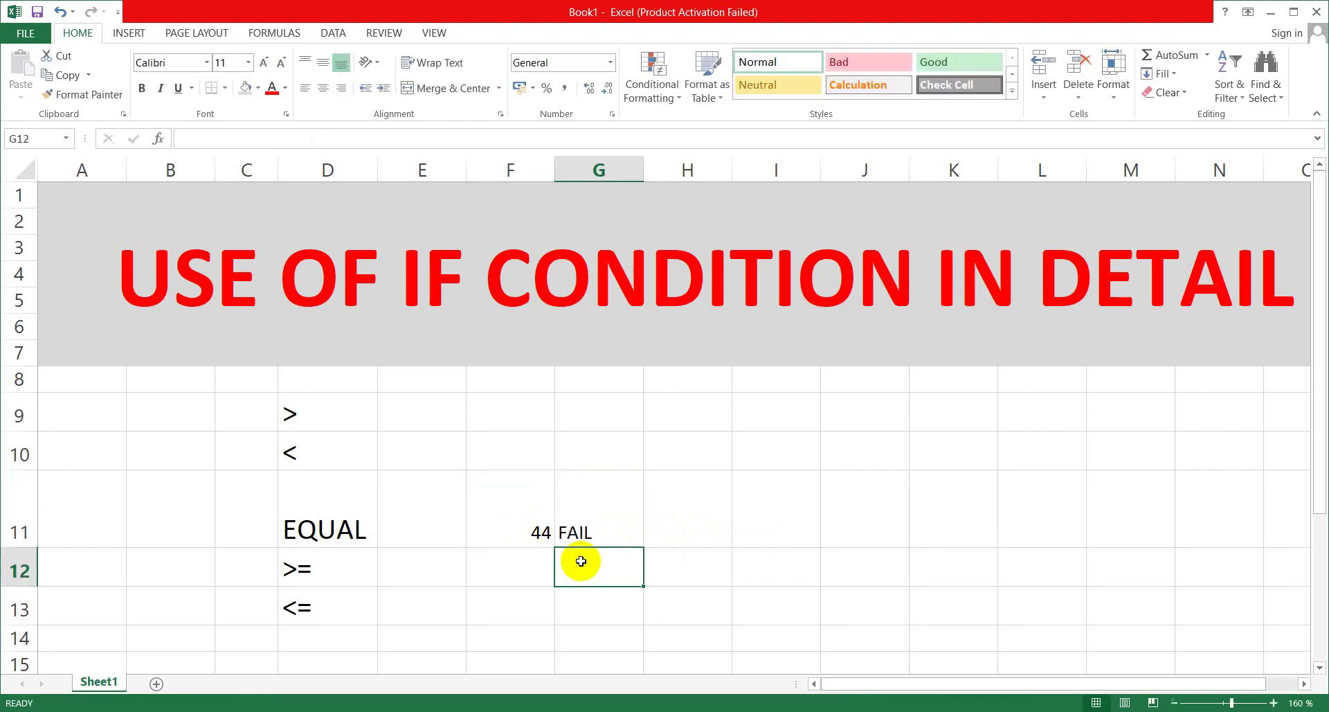
Set the value in F11 to 45 and check the greater-than-or-equal formula's result in G11.
right_click(535, 534)
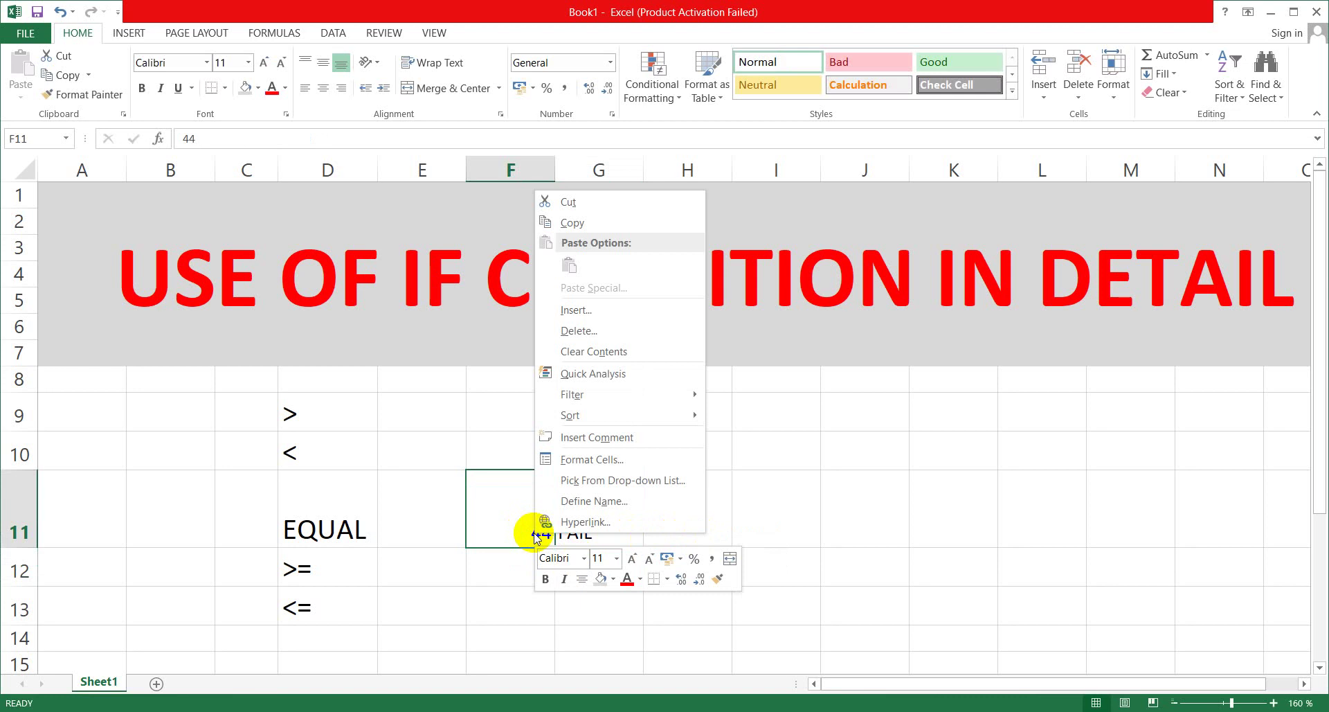
left_click(522, 534)
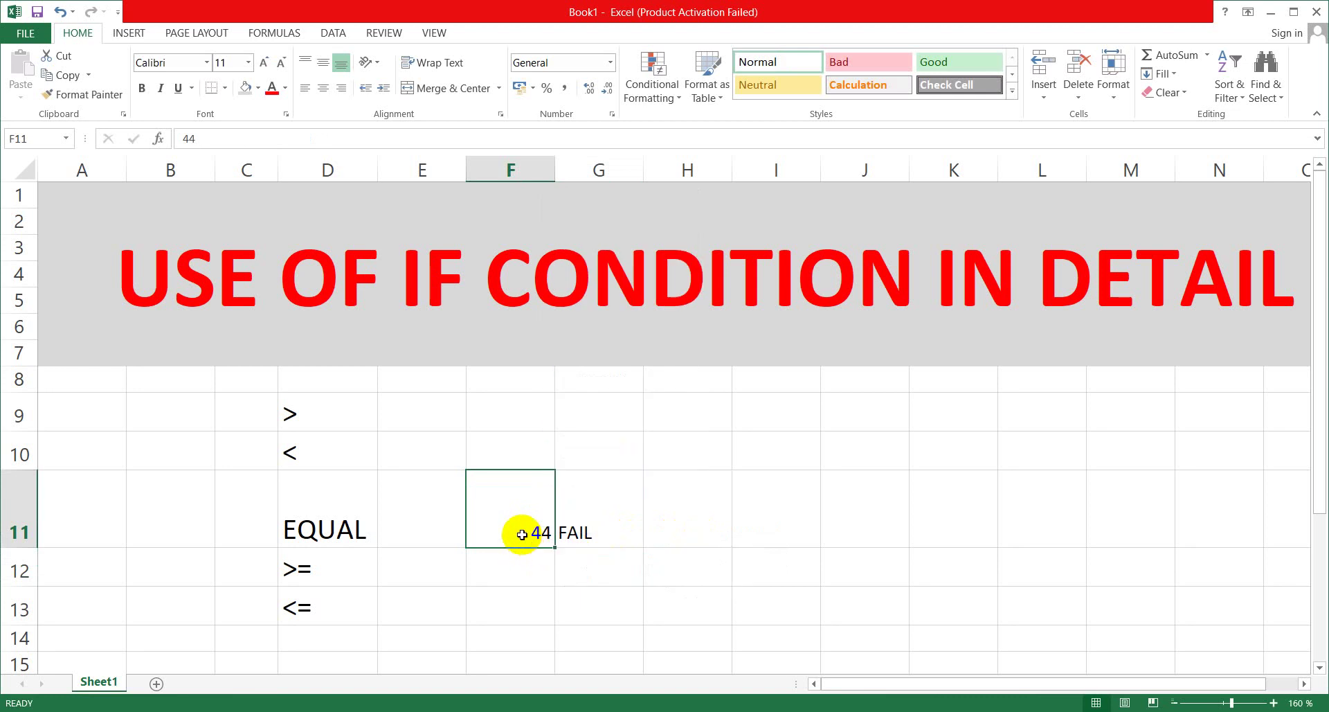
type("45")
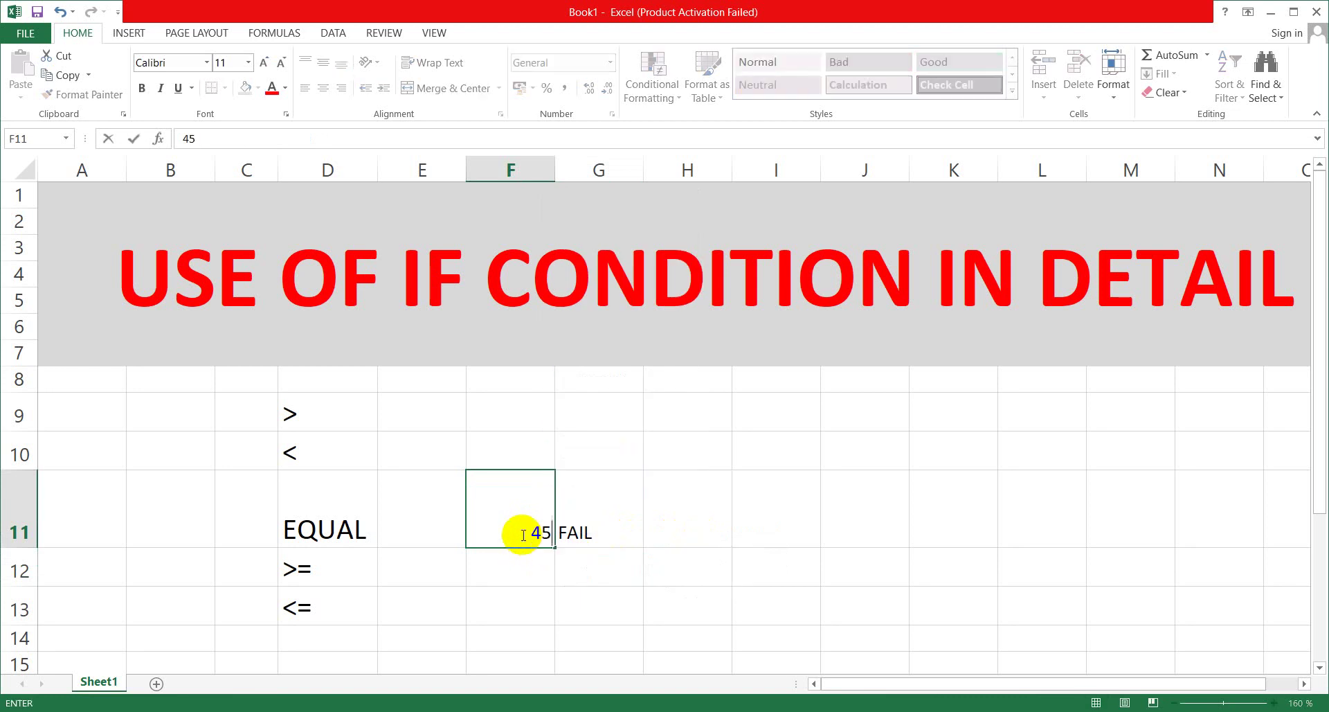
left_click(574, 559)
left_click(581, 534)
Test the greater-than-or-equal formula once more by setting the value in F11 to 95.
left_click(498, 529)
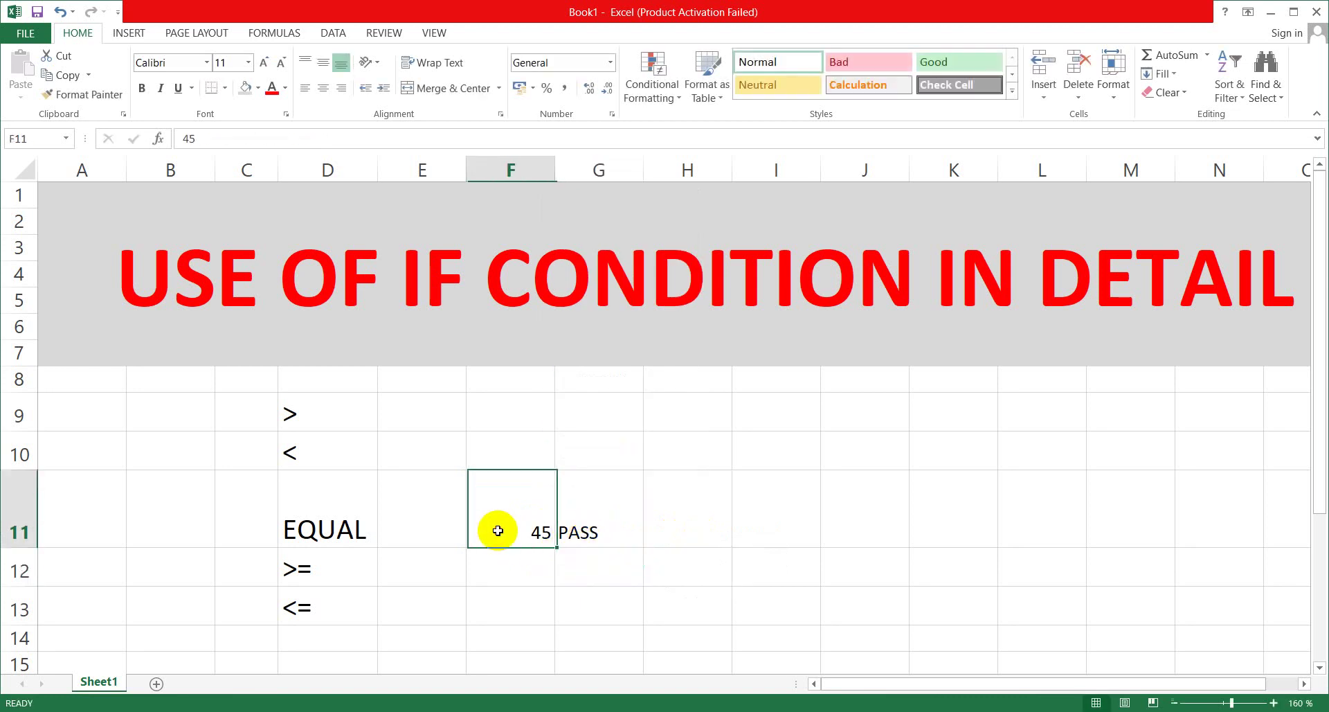
type("95")
key("Return")
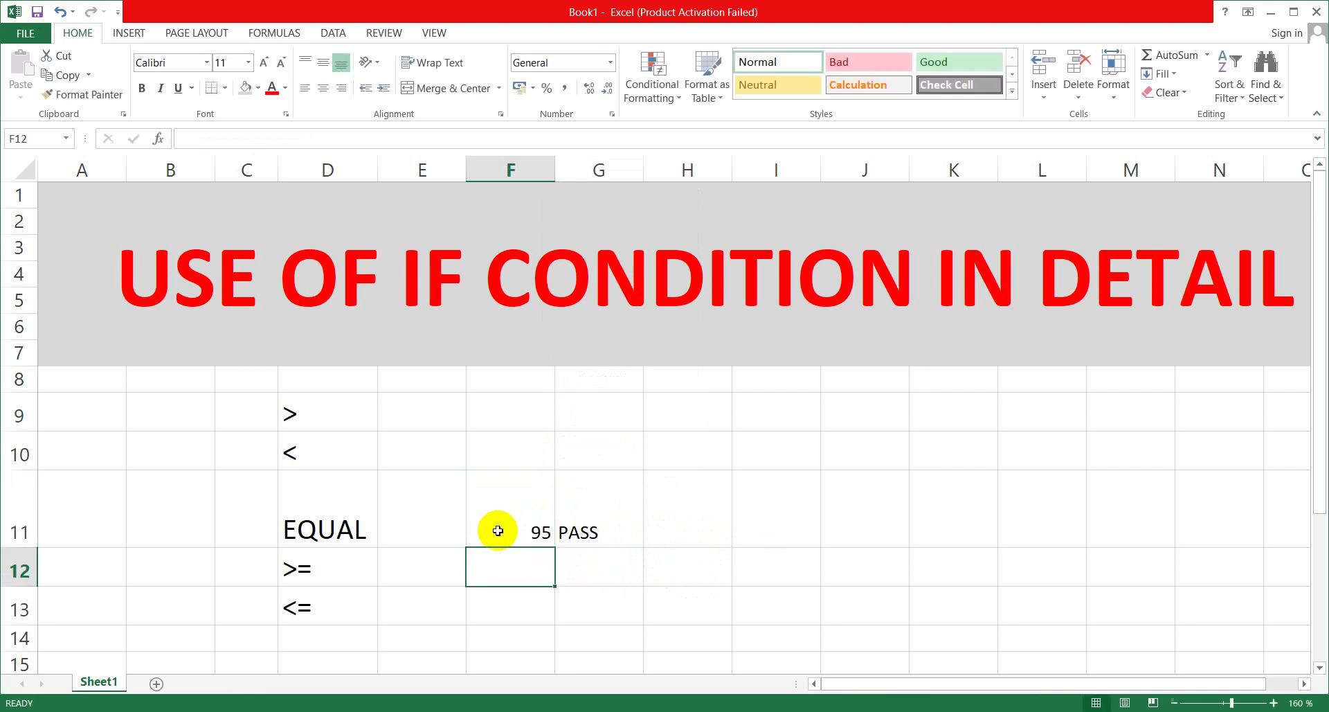
left_click(592, 555)
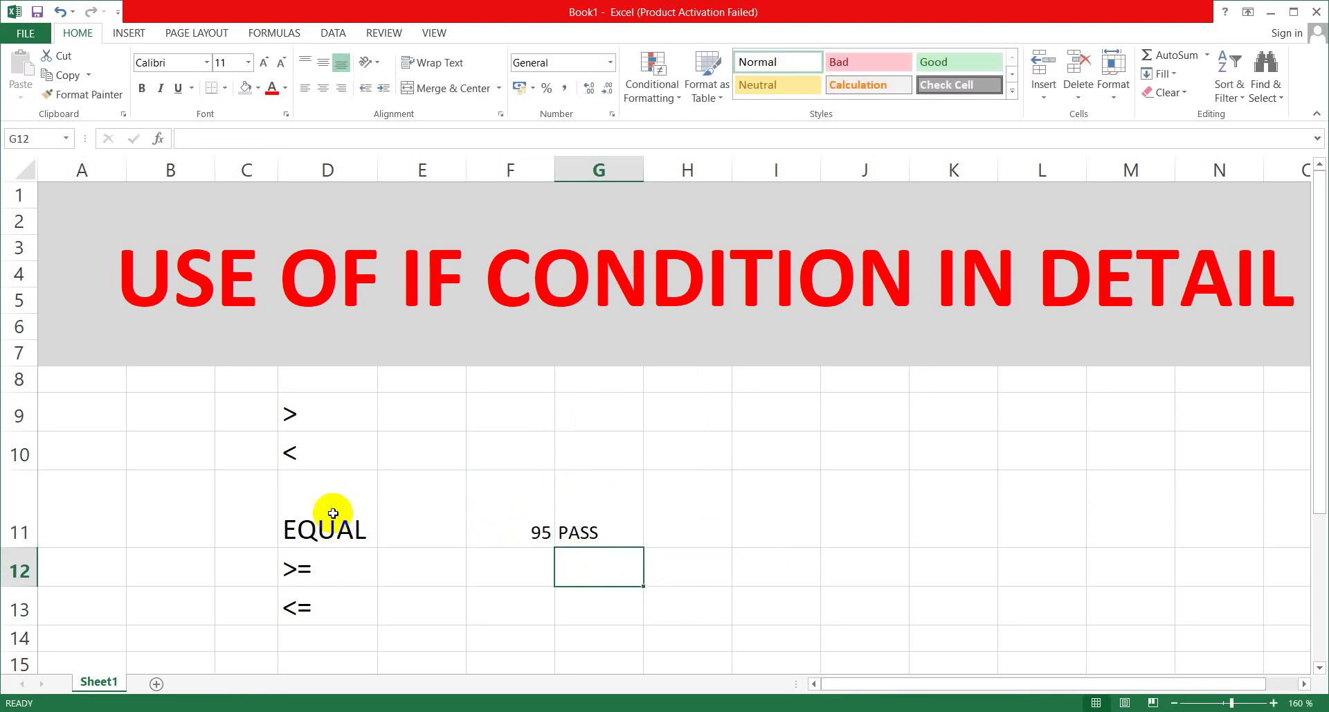
Replace the formula in G11 with an IF that tests F11<=45, giving "PASS" when true and FAIL when false.
left_click(581, 533)
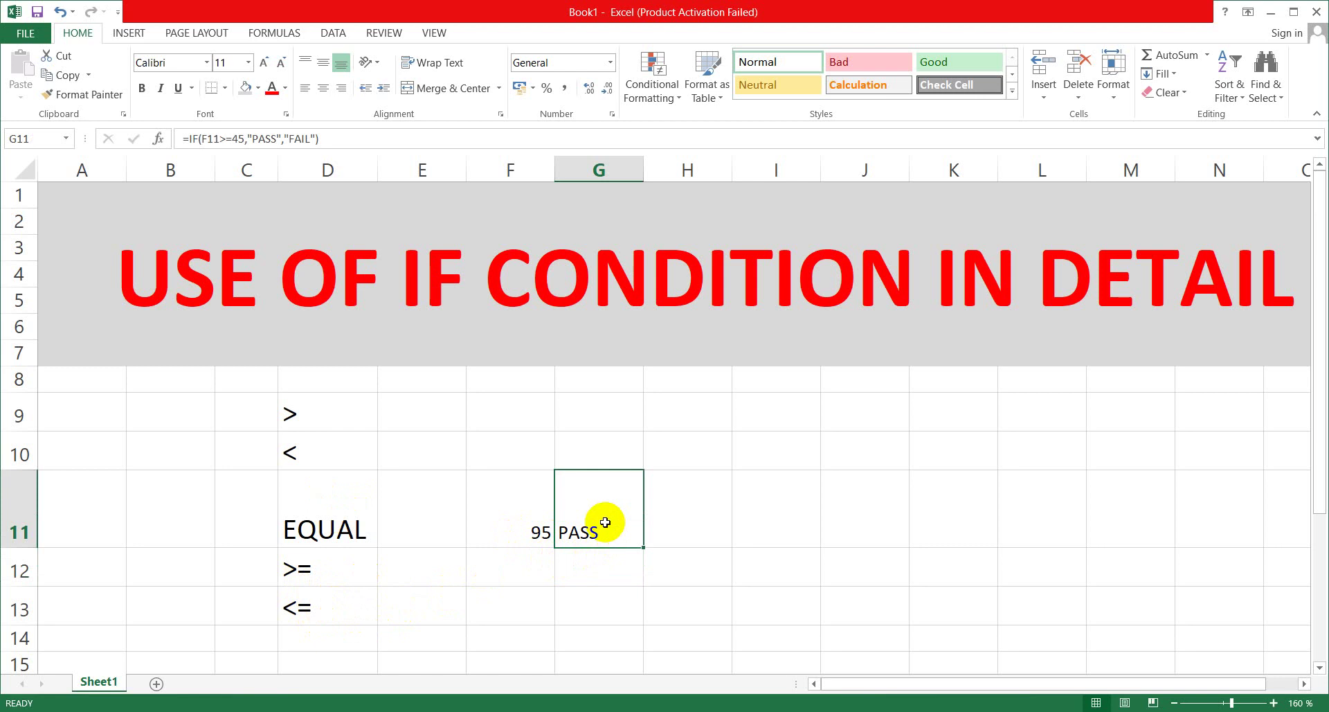
key("Delete")
type("=")
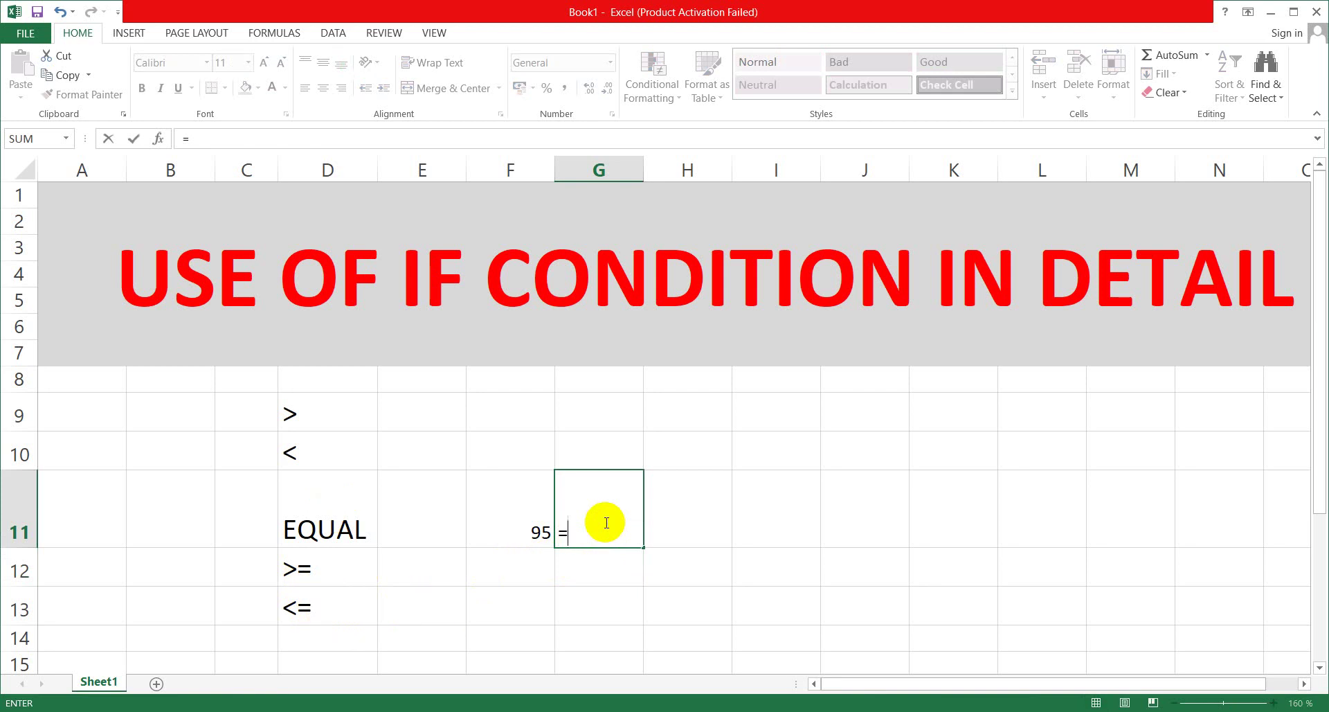
type("IF")
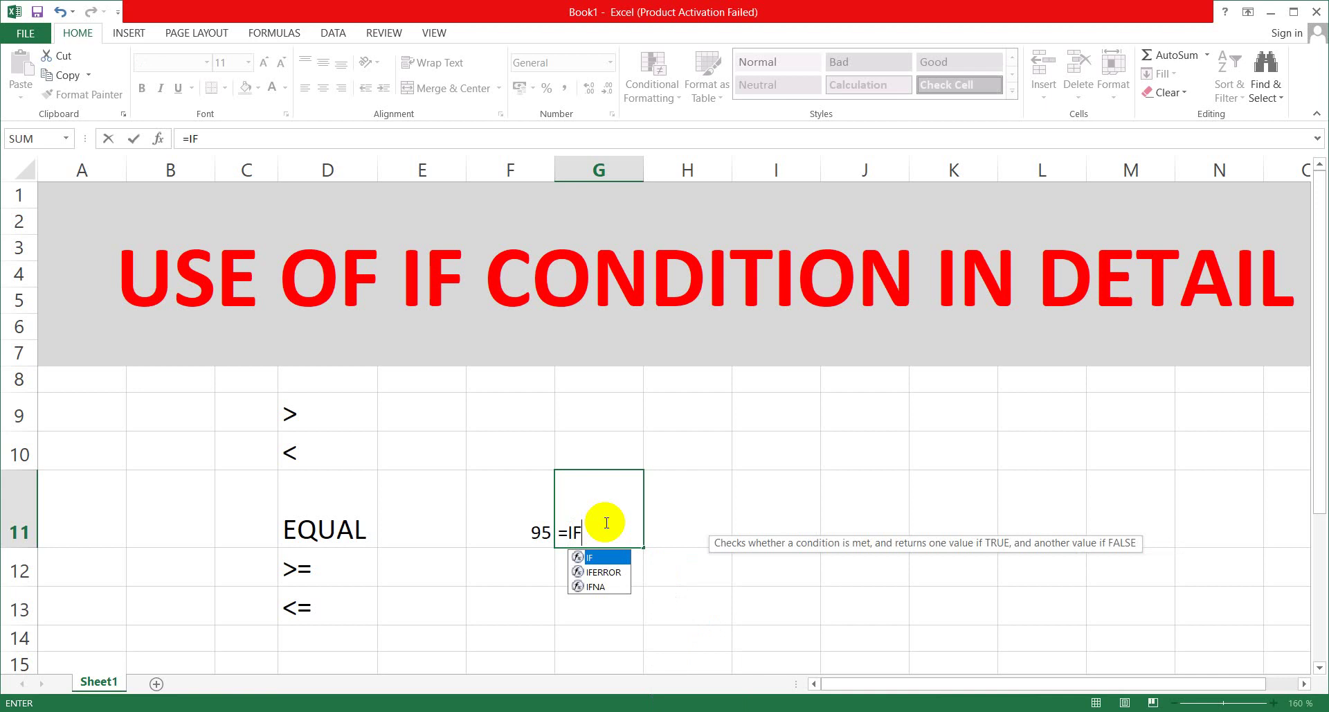
type("(")
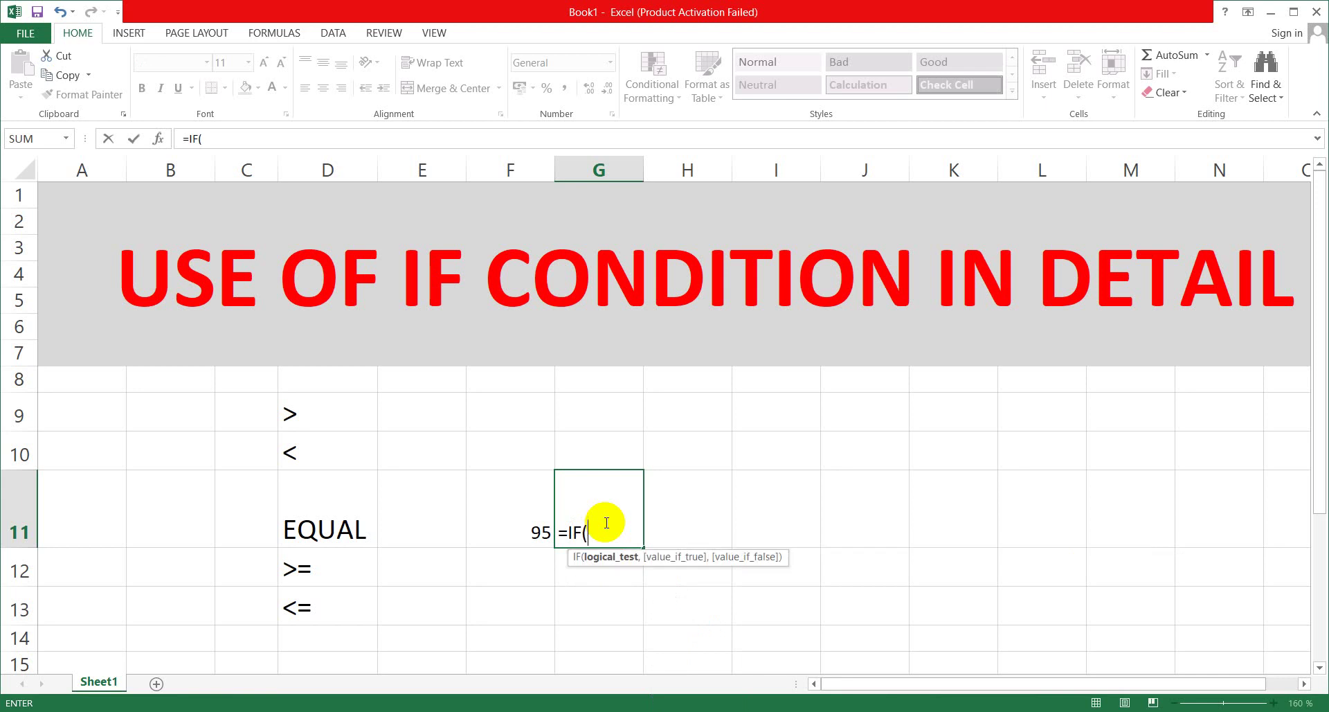
left_click(524, 533)
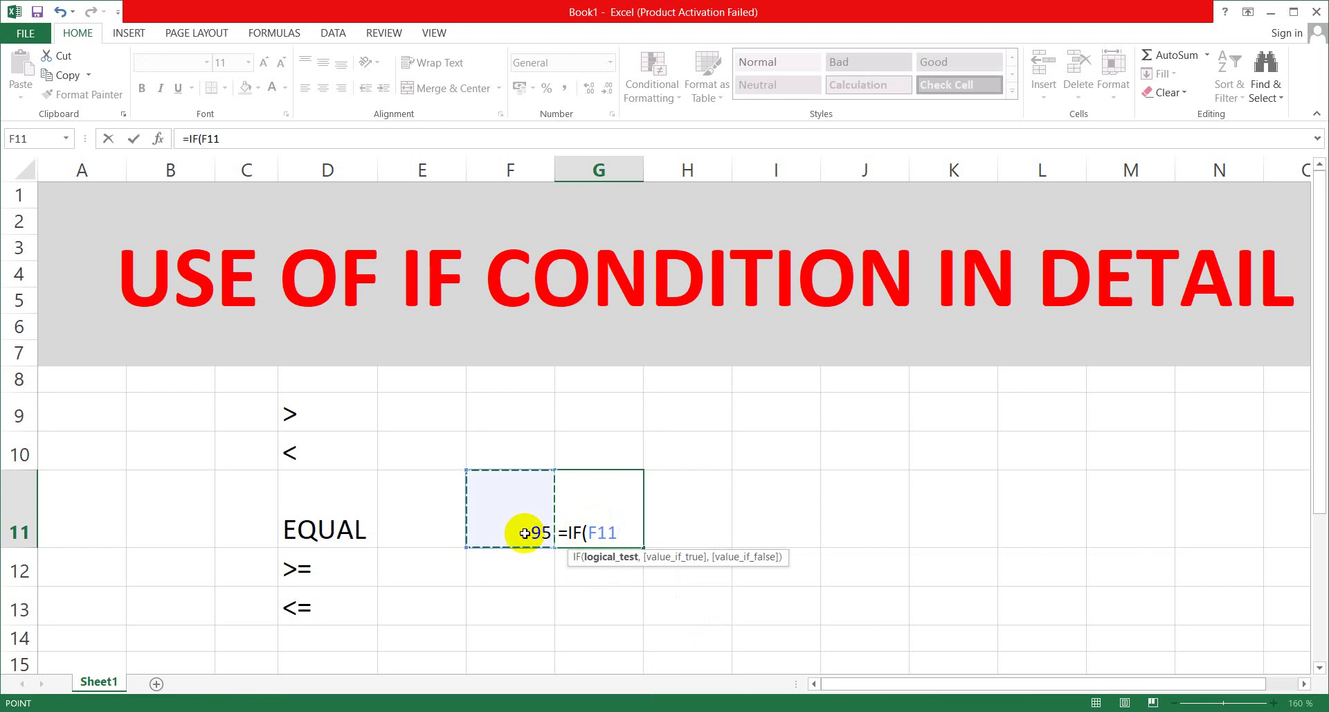
type("<=")
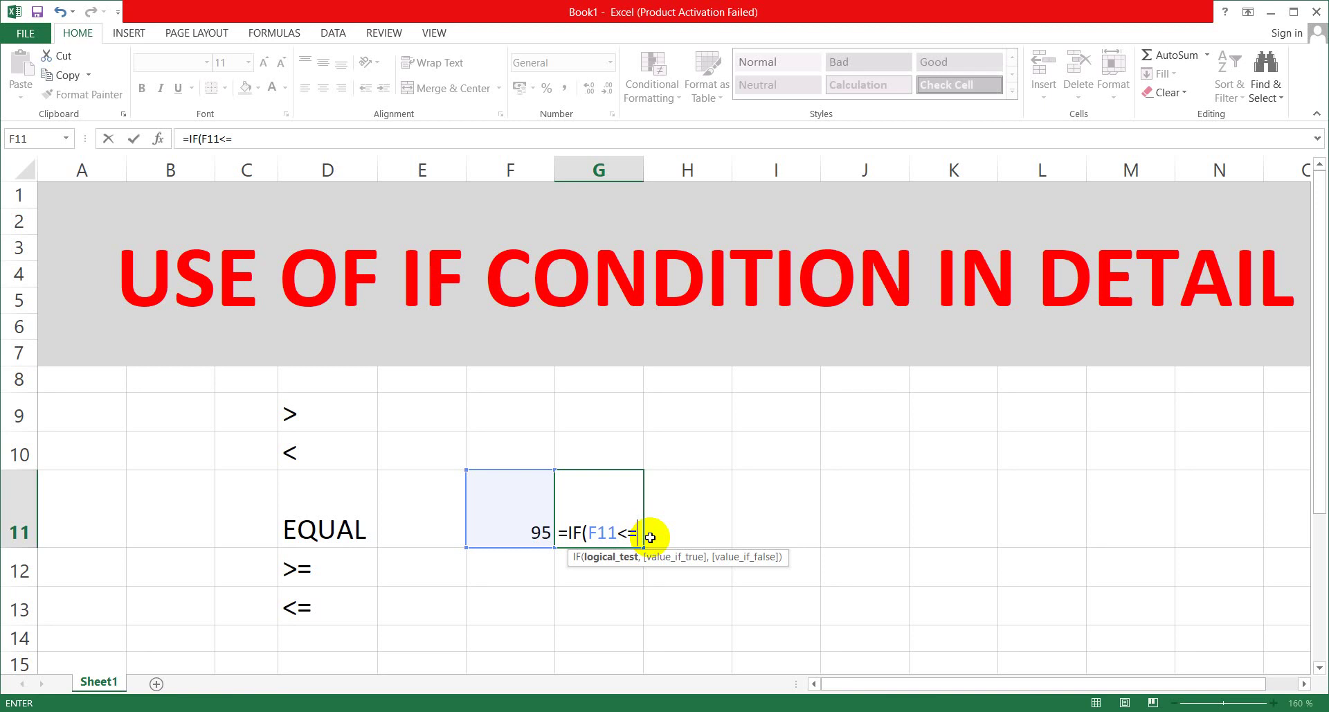
type("45")
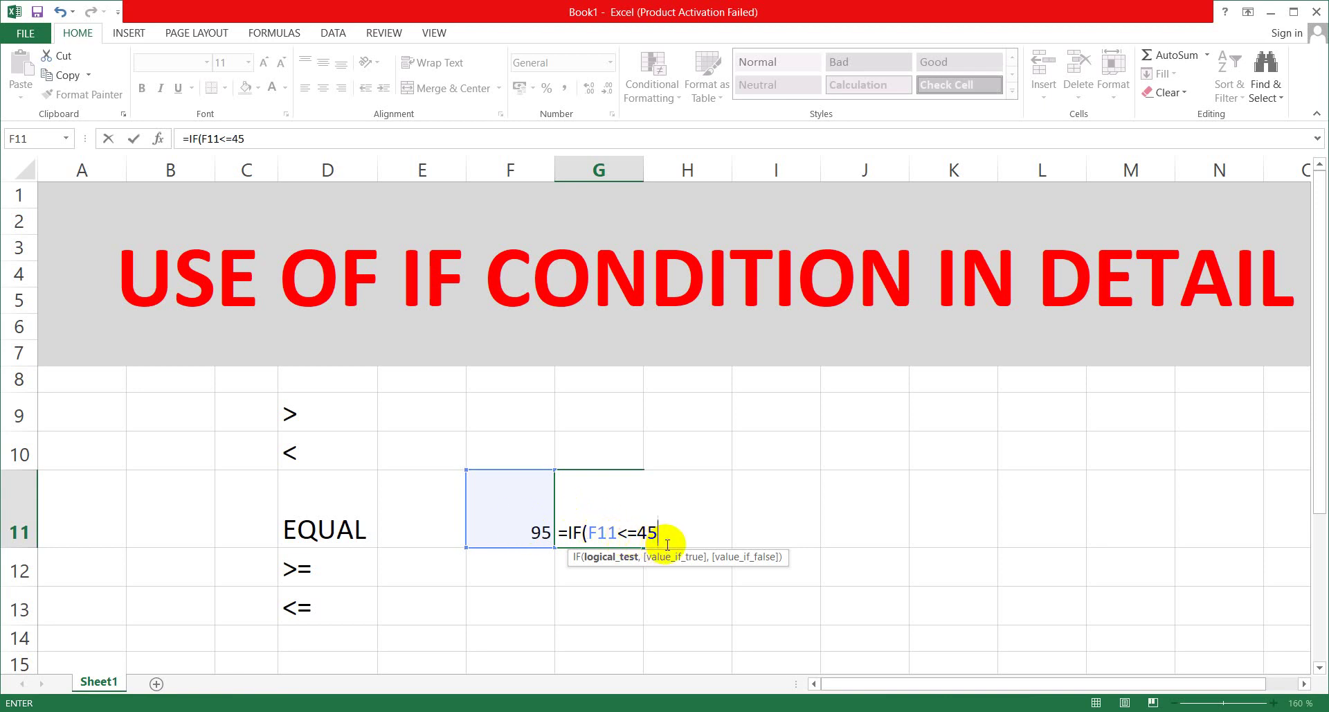
type(",")
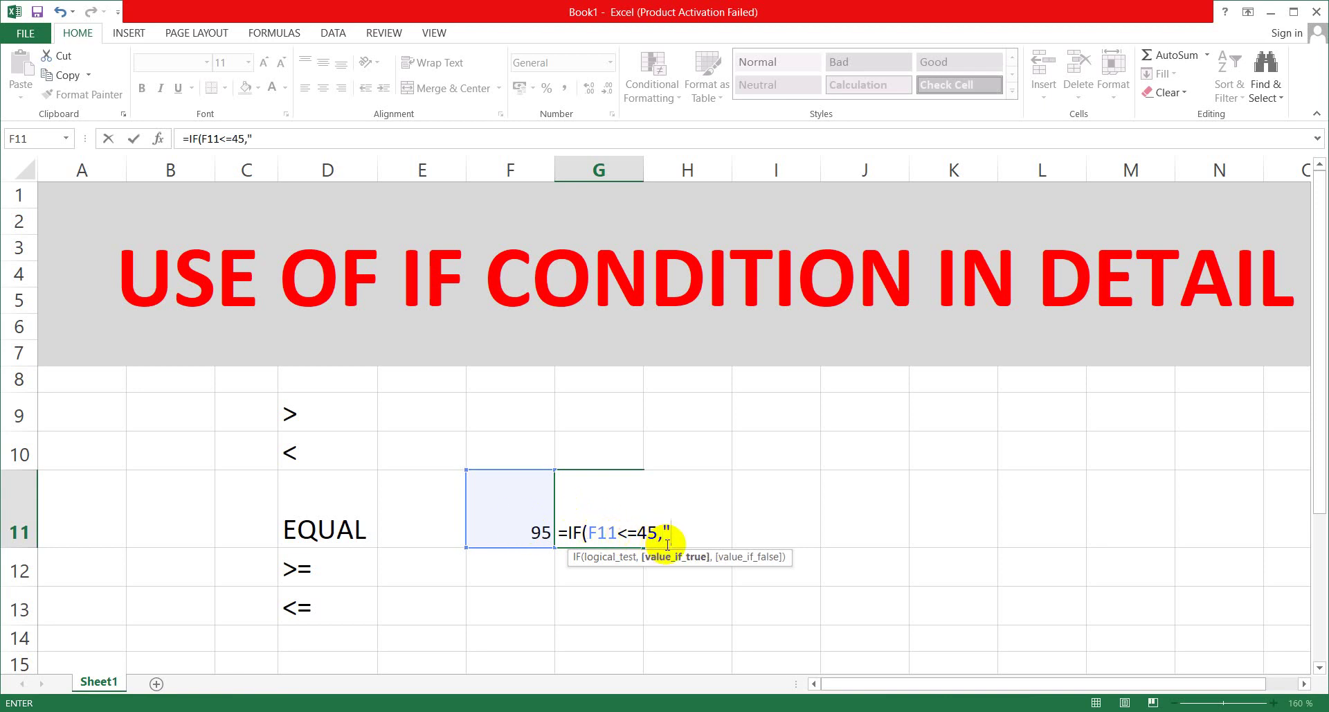
type("PASS\",")
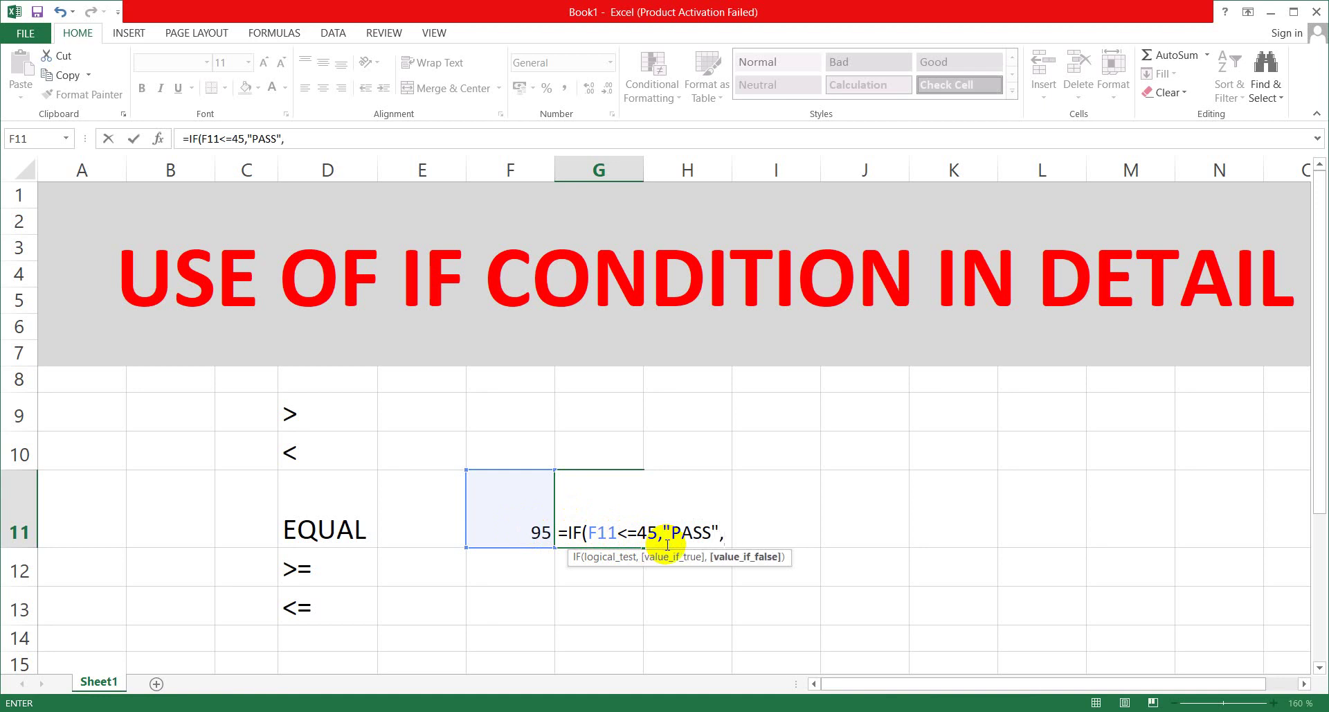
type("\"FAIL)")
key("Return")
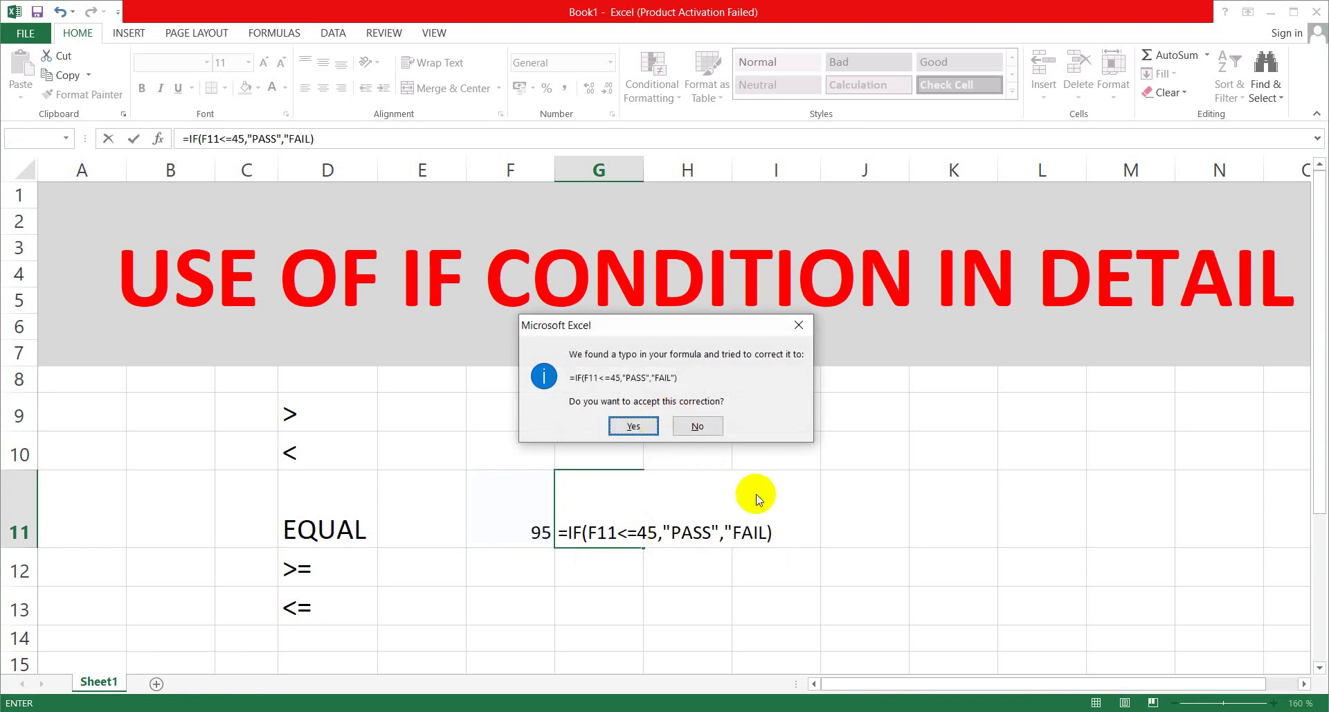
Reject the suggested correction and add the missing closing quotation mark after FAIL in the G11 formula.
left_click(699, 427)
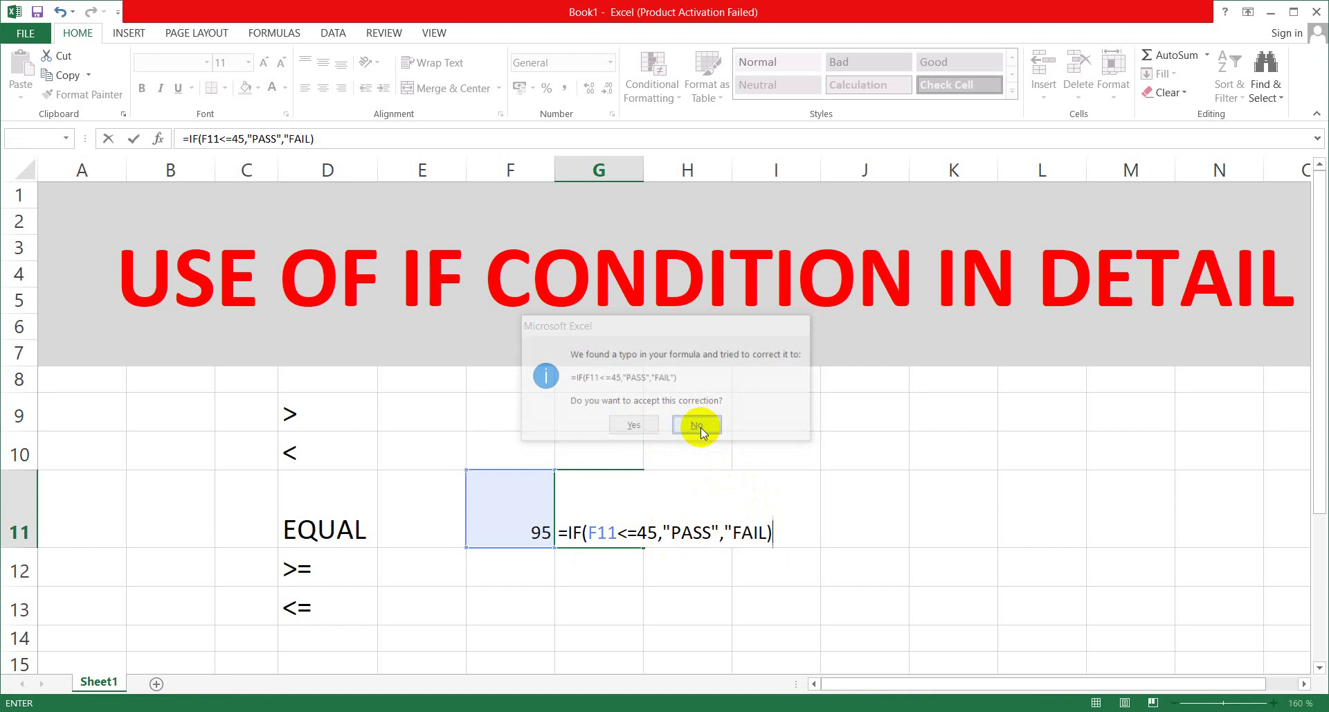
left_click(634, 454)
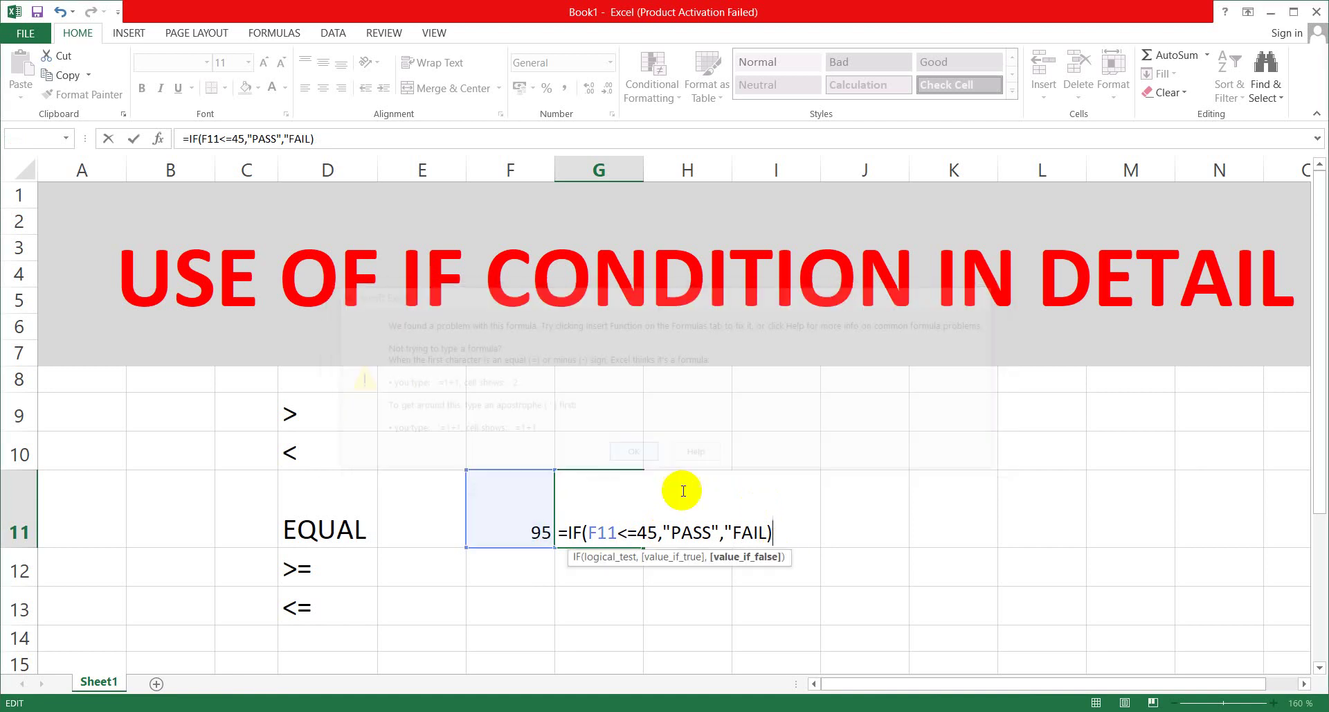
left_click(766, 531)
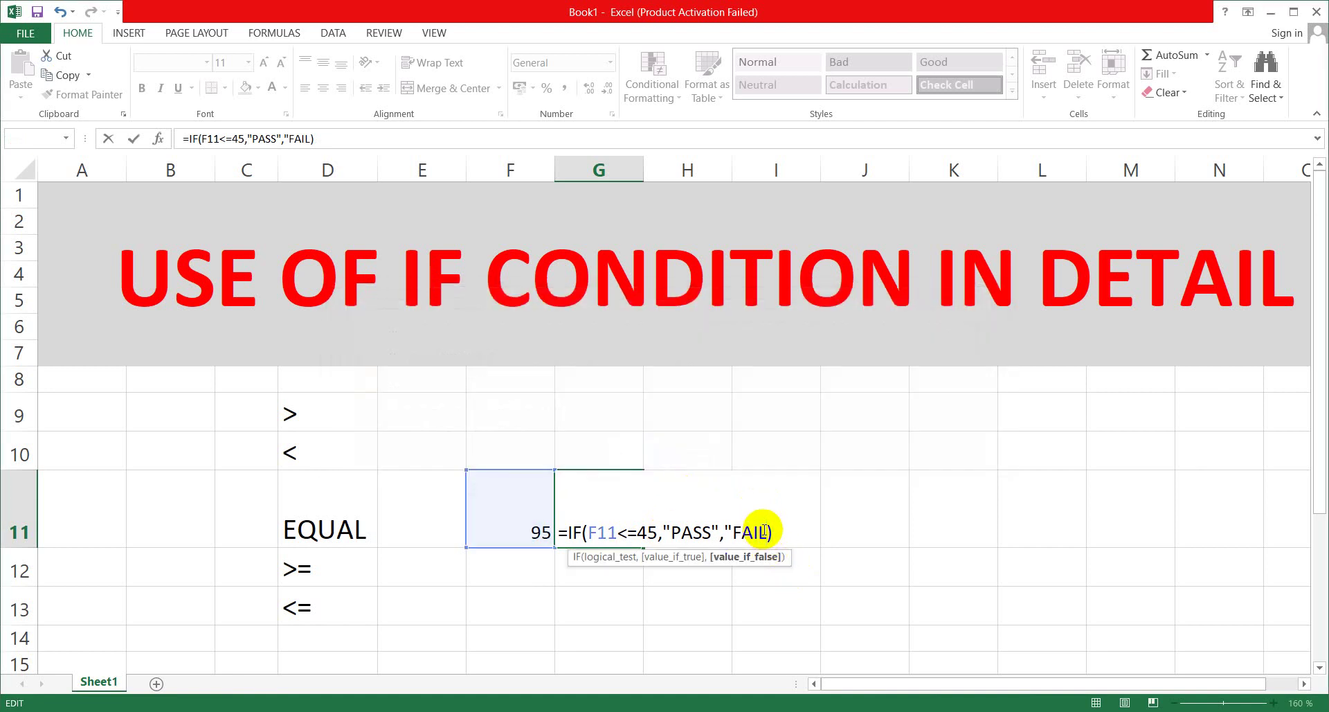
type("\"")
key("Return")
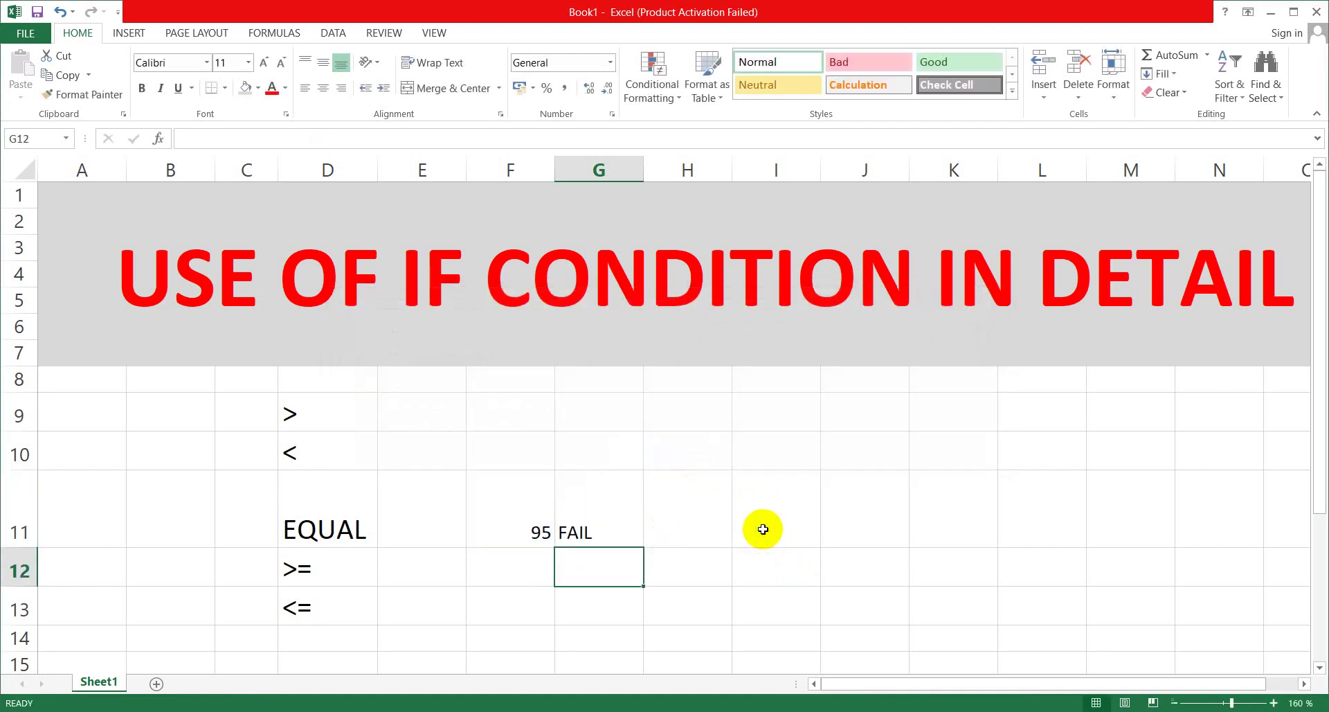
Review the less-than-or-equal formula in G11 and compare its result with the value in F11.
left_click(612, 520)
left_click(540, 532)
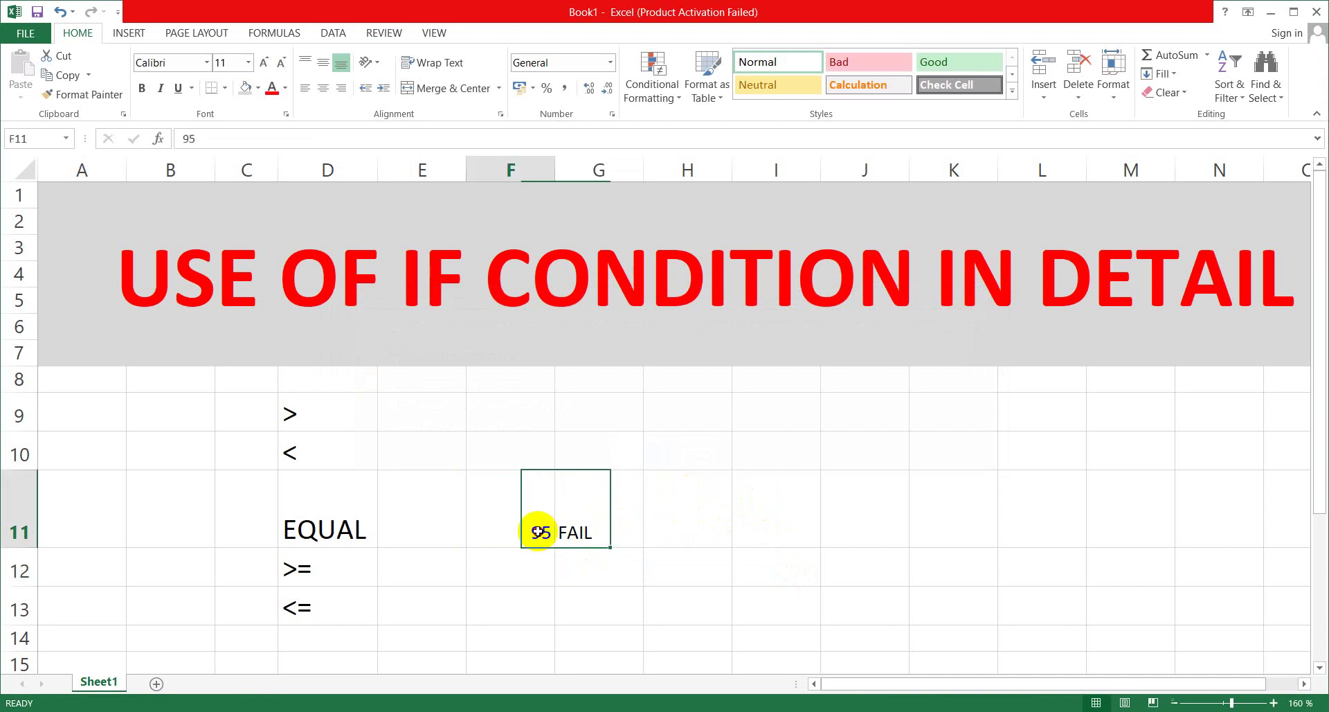
left_click(608, 528)
double_click(602, 531)
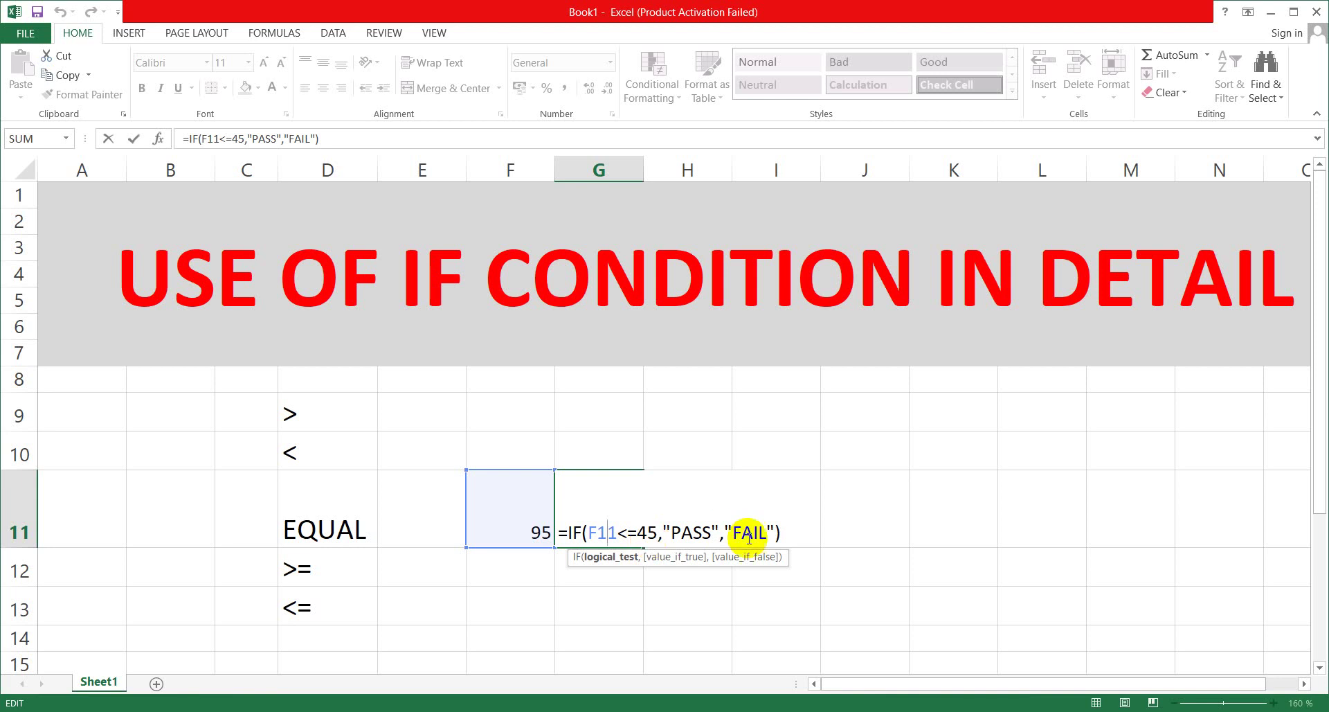
left_click(784, 530)
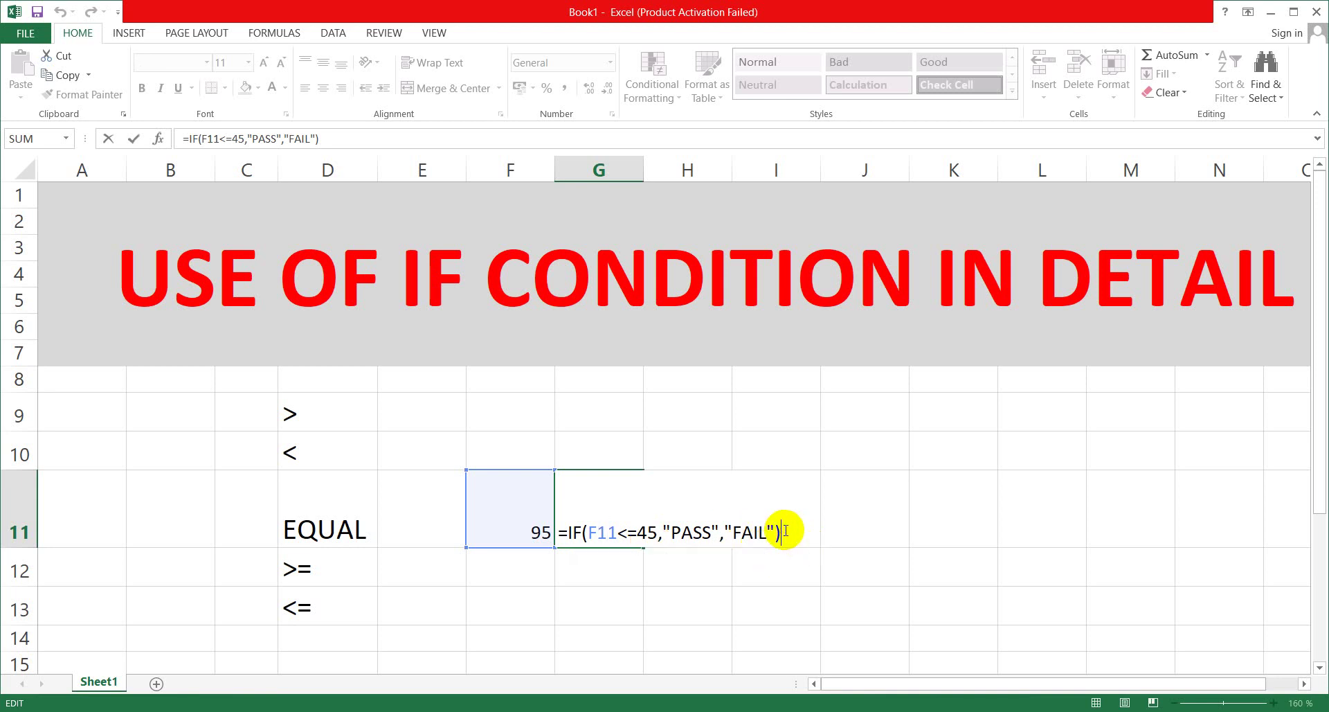
key("Return")
left_click(528, 535)
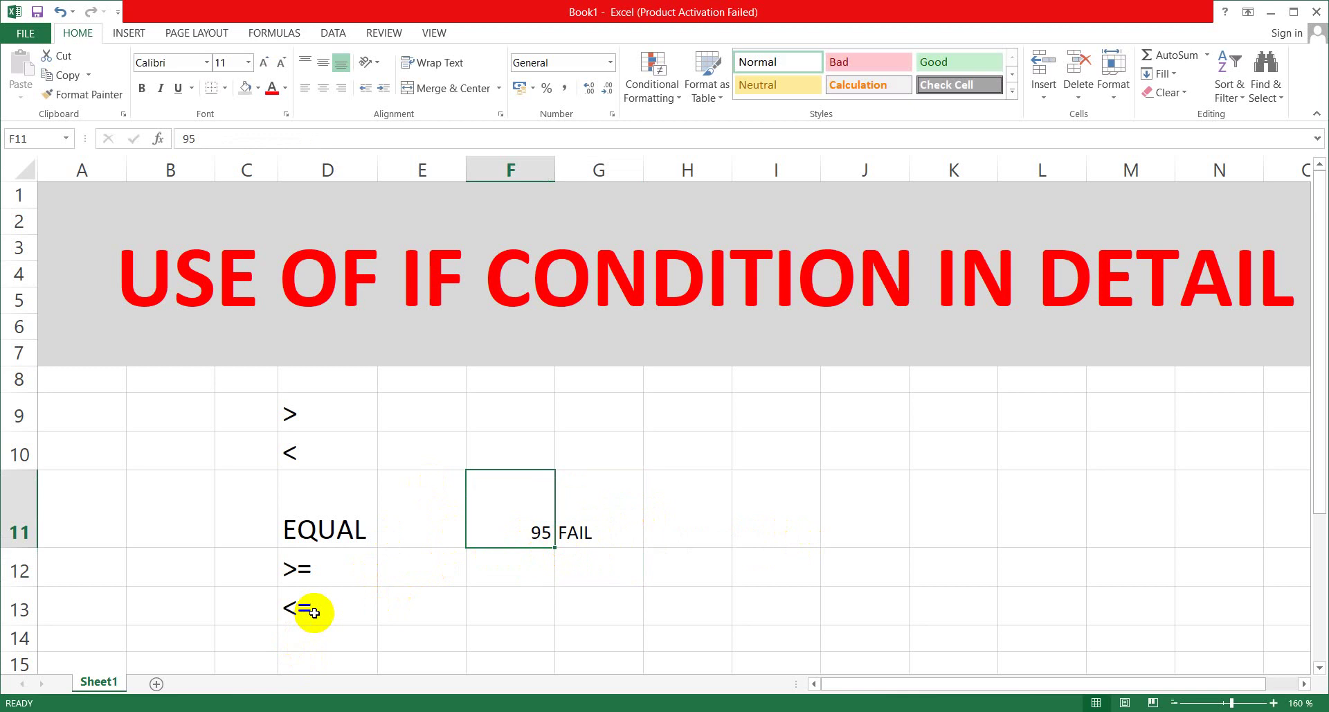
left_click(593, 532)
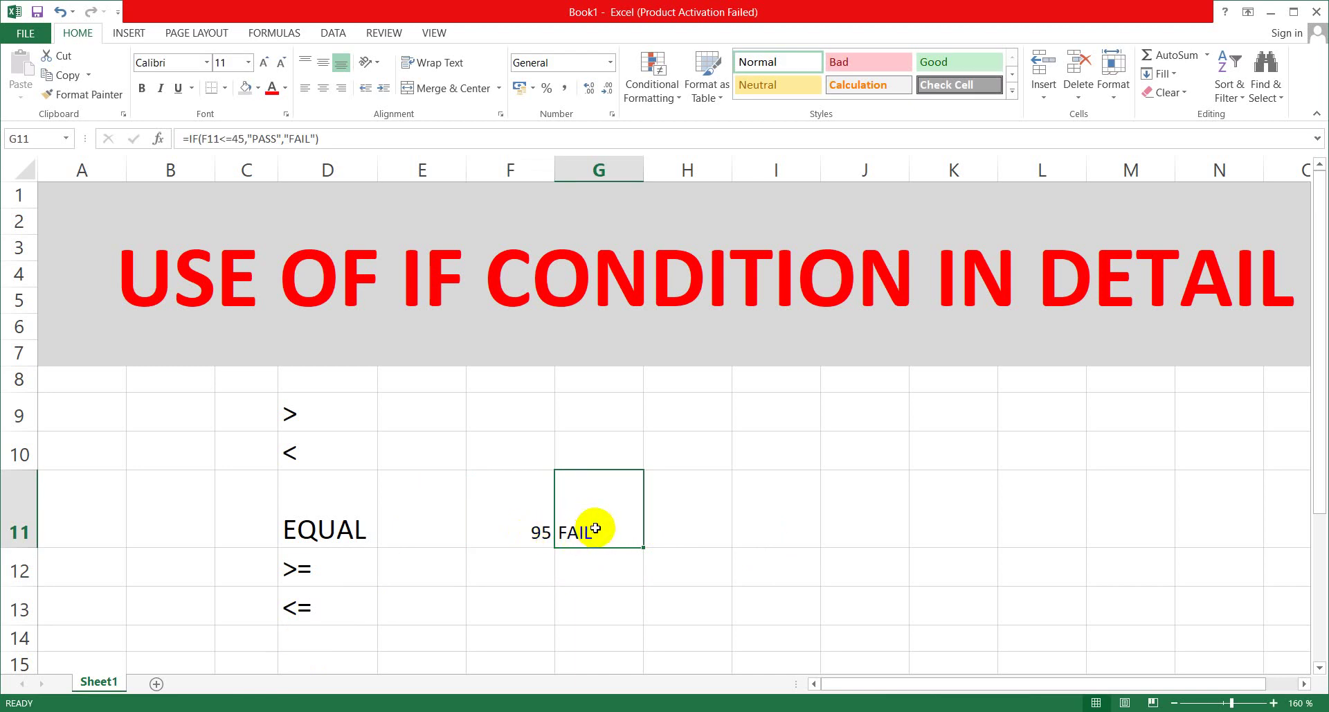
Test the less-than-or-equal formula in G11 by setting the value in F11 to 40.
left_click(518, 532)
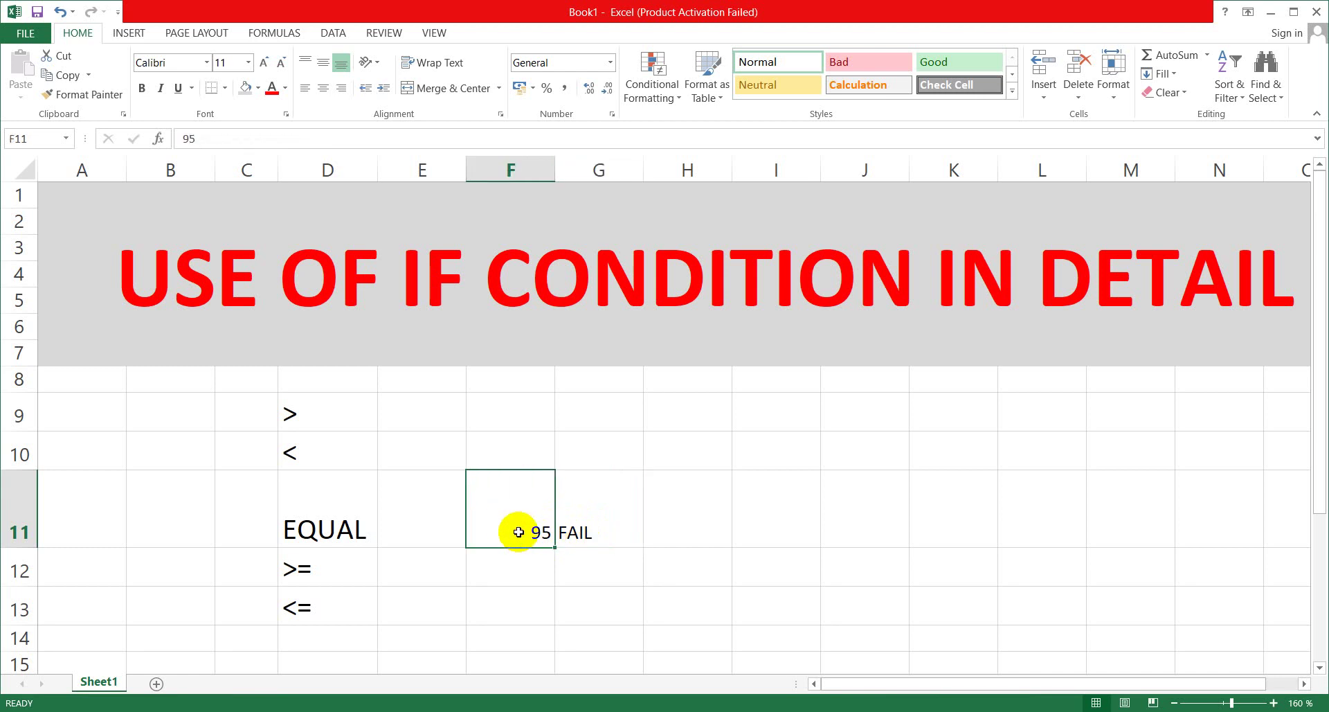
type("40")
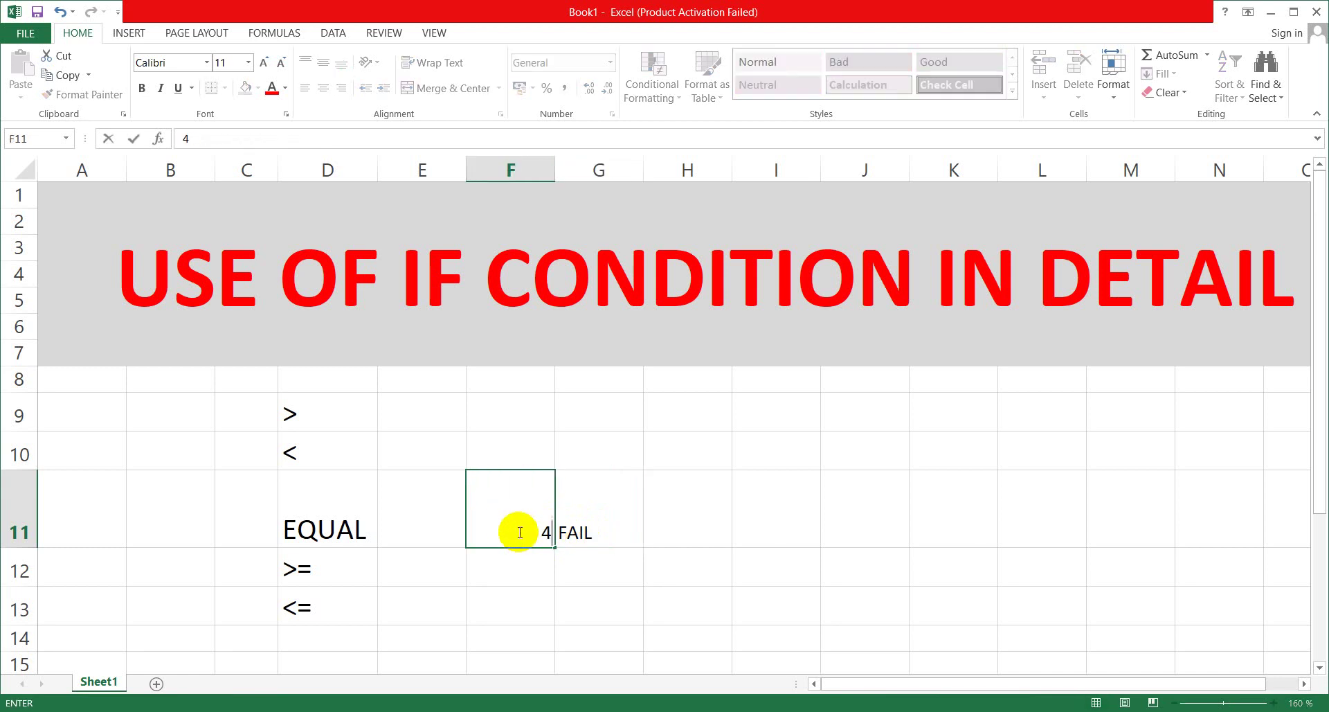
left_click(608, 567)
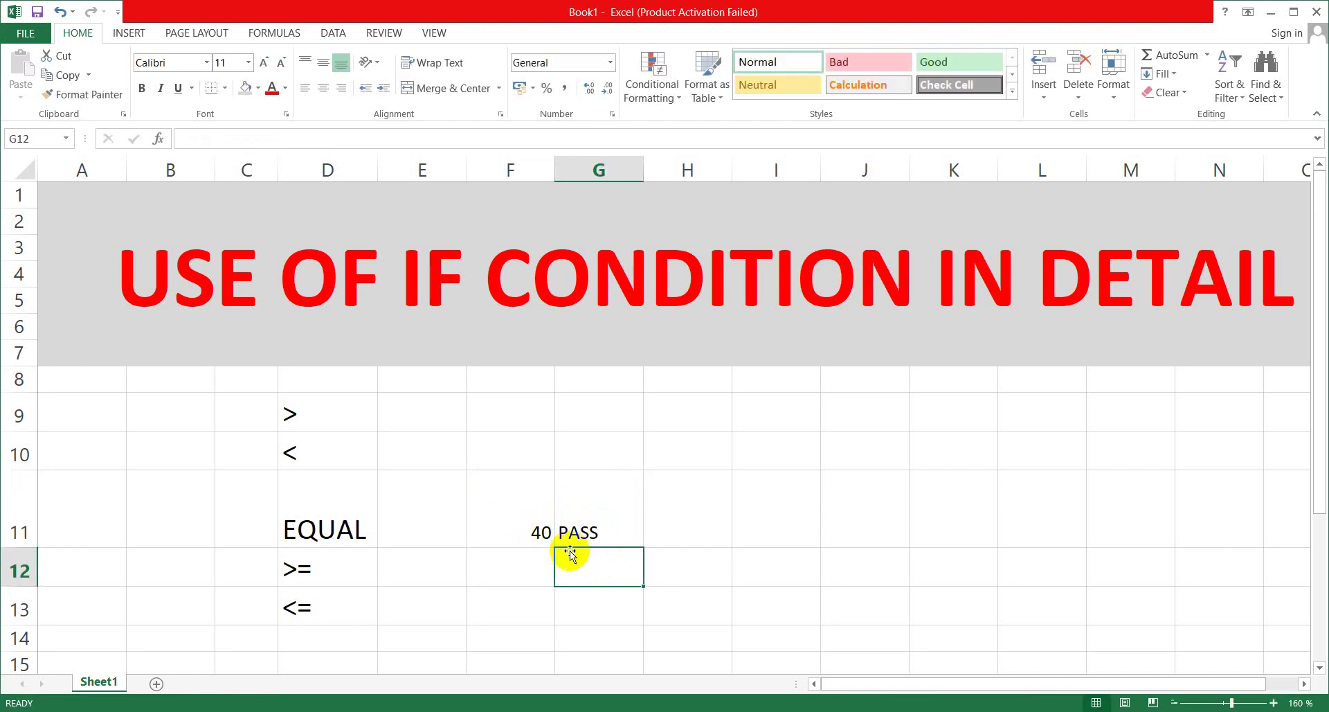
Set the value in F11 to 44 and review the less-than-or-equal formula in G11.
left_click(537, 531)
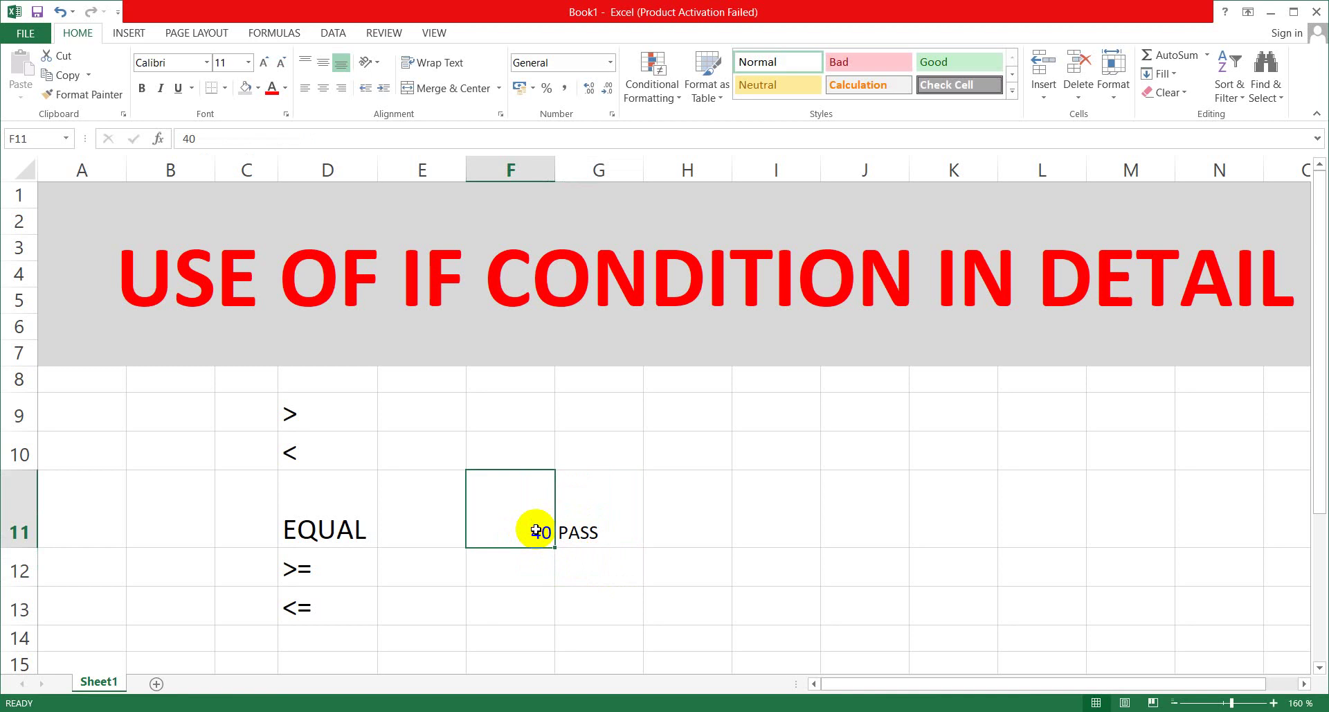
type("44")
left_click(585, 553)
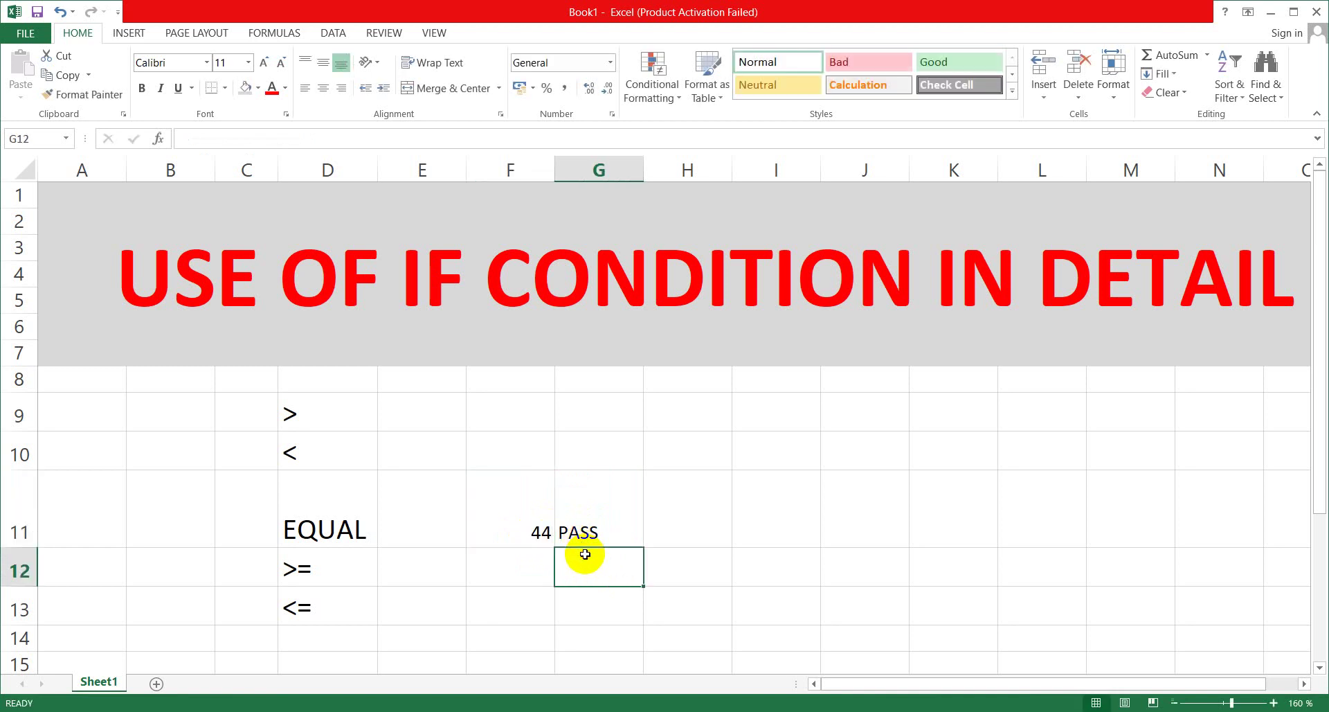
left_click(527, 531)
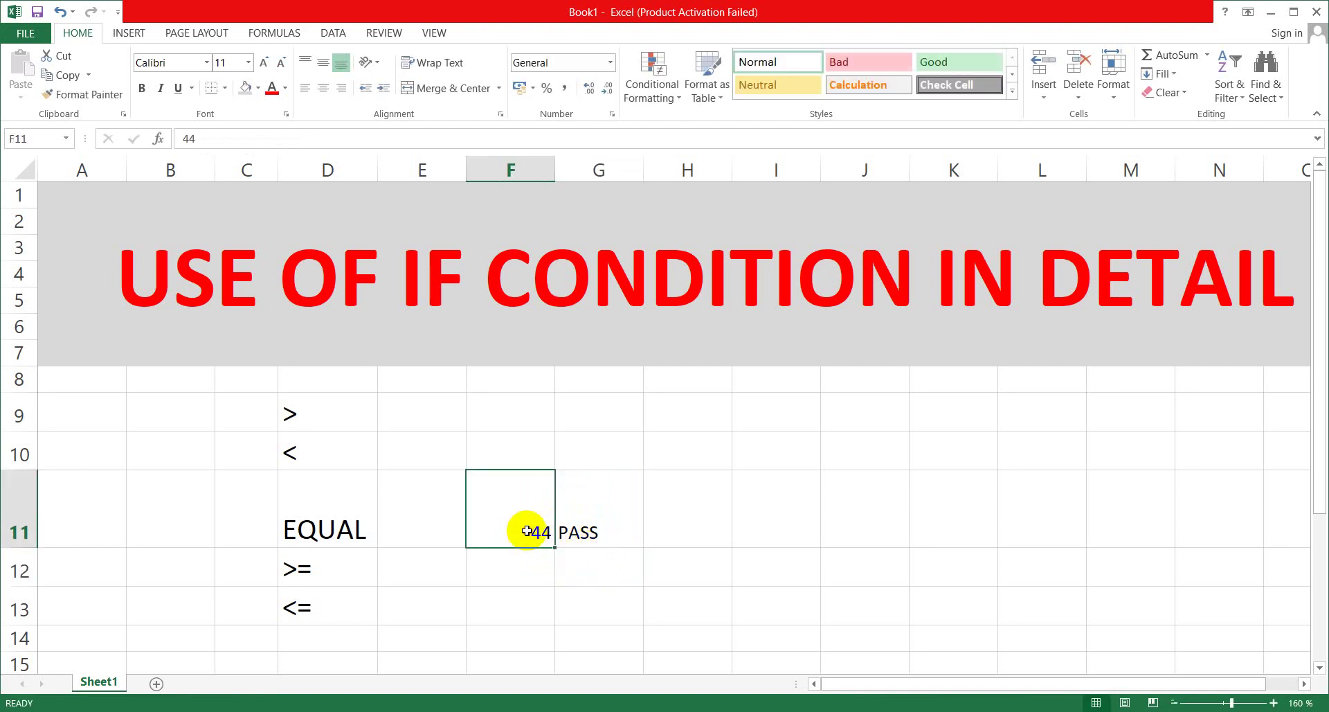
left_click(563, 535)
double_click(564, 533)
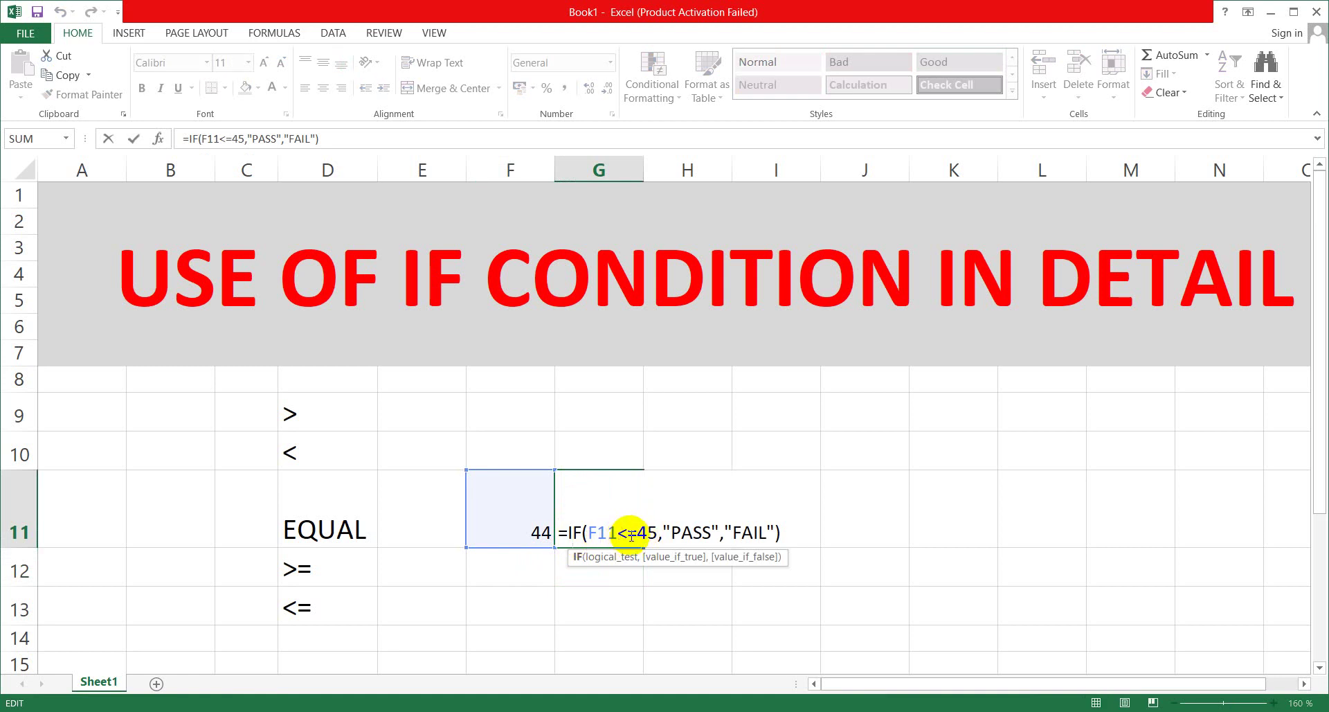
key("Return")
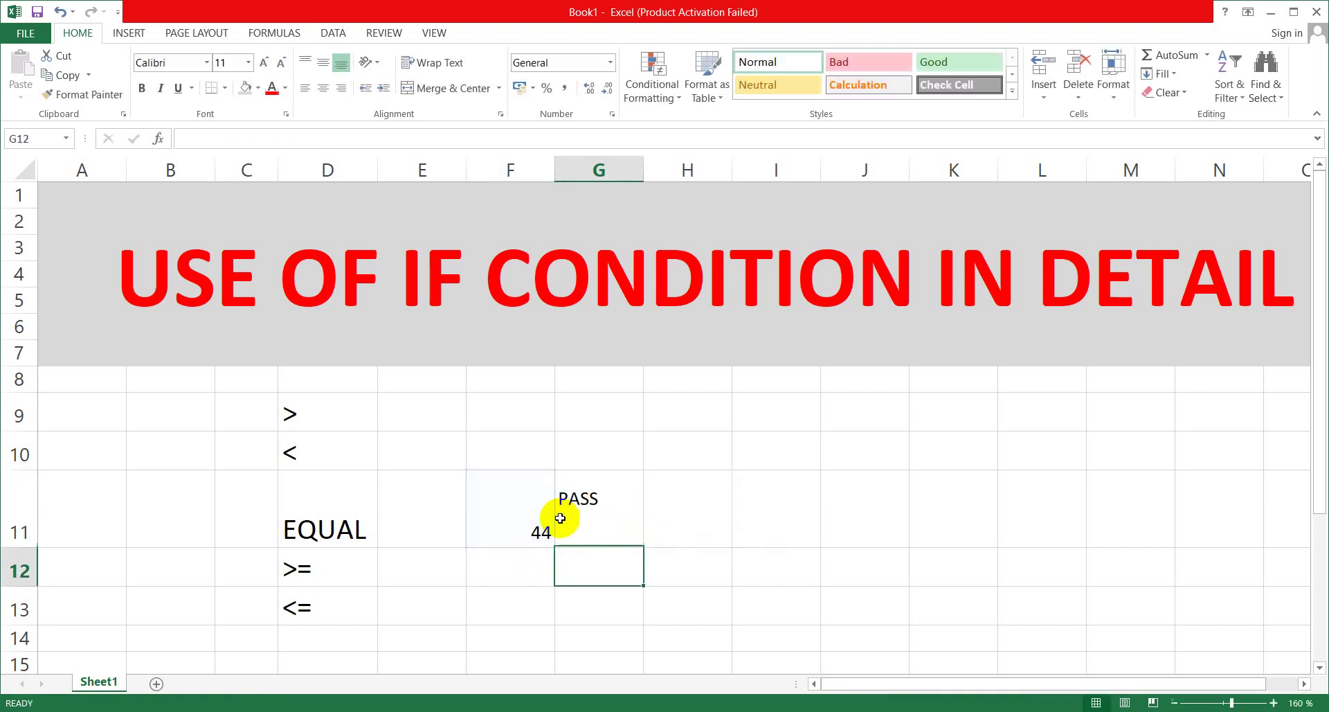
Test the less-than-or-equal formula at its limit by setting the value in F11 to 45.
left_click(544, 520)
type("45")
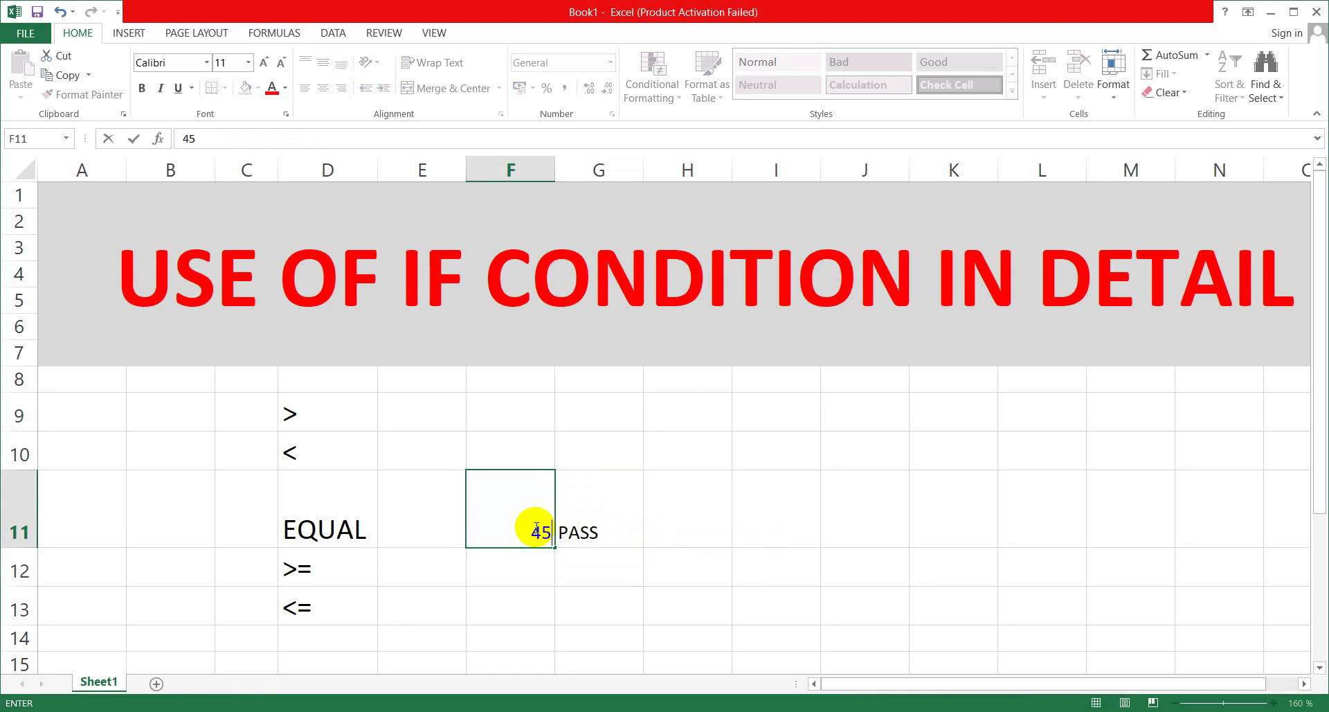
left_click(590, 564)
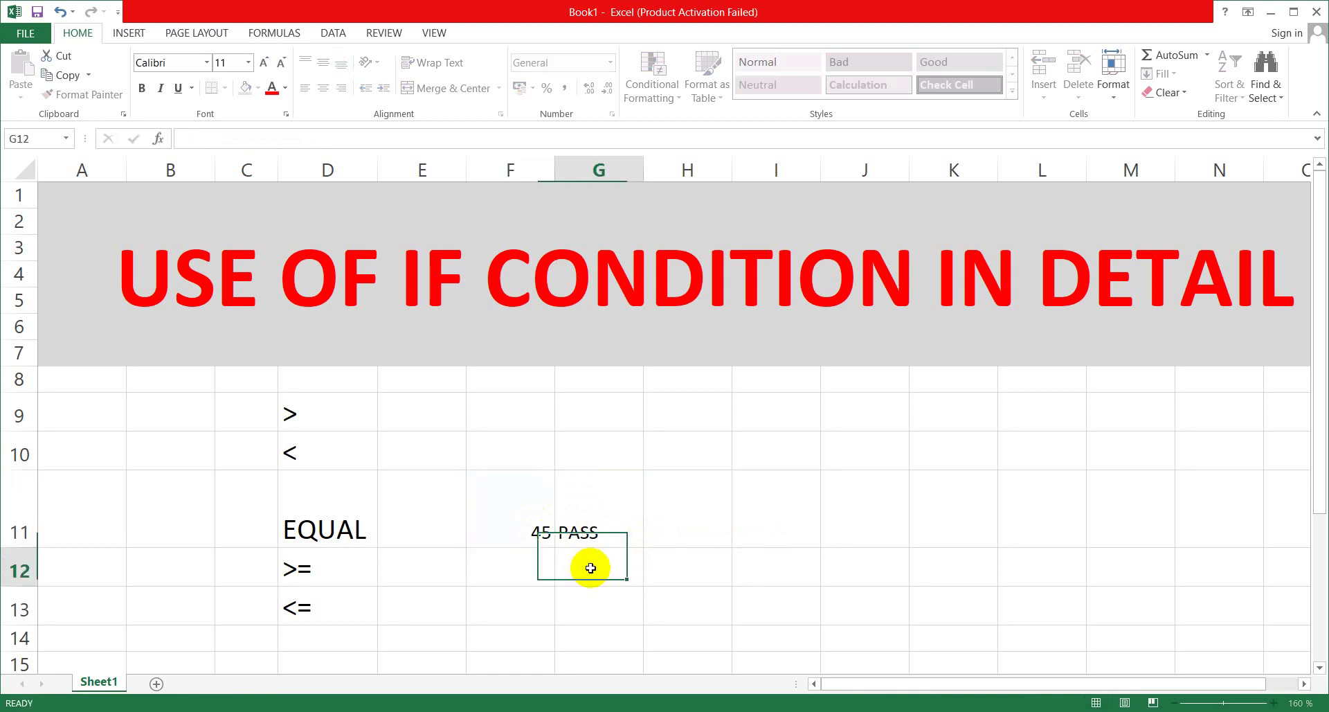
Set the value in F11 to 46 and check the less-than-or-equal formula's result in G11.
left_click(526, 530)
type("46")
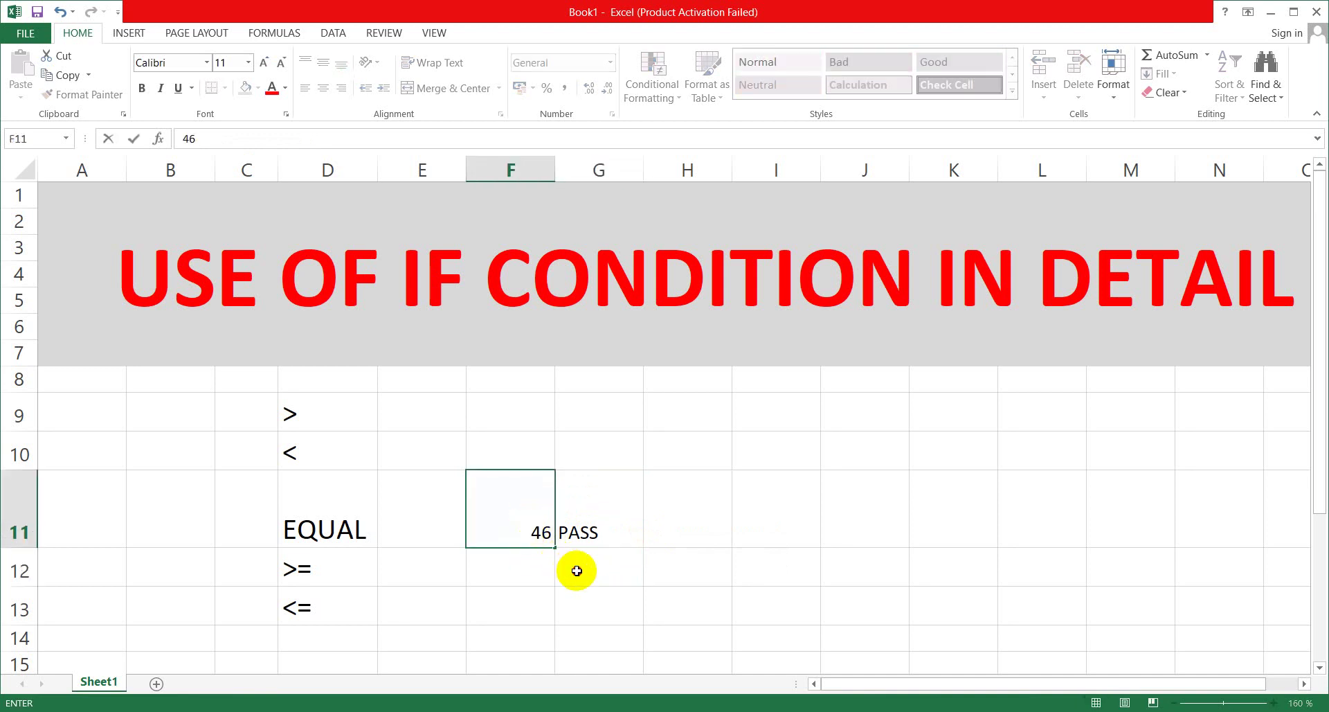
left_click(577, 571)
left_click(591, 526)
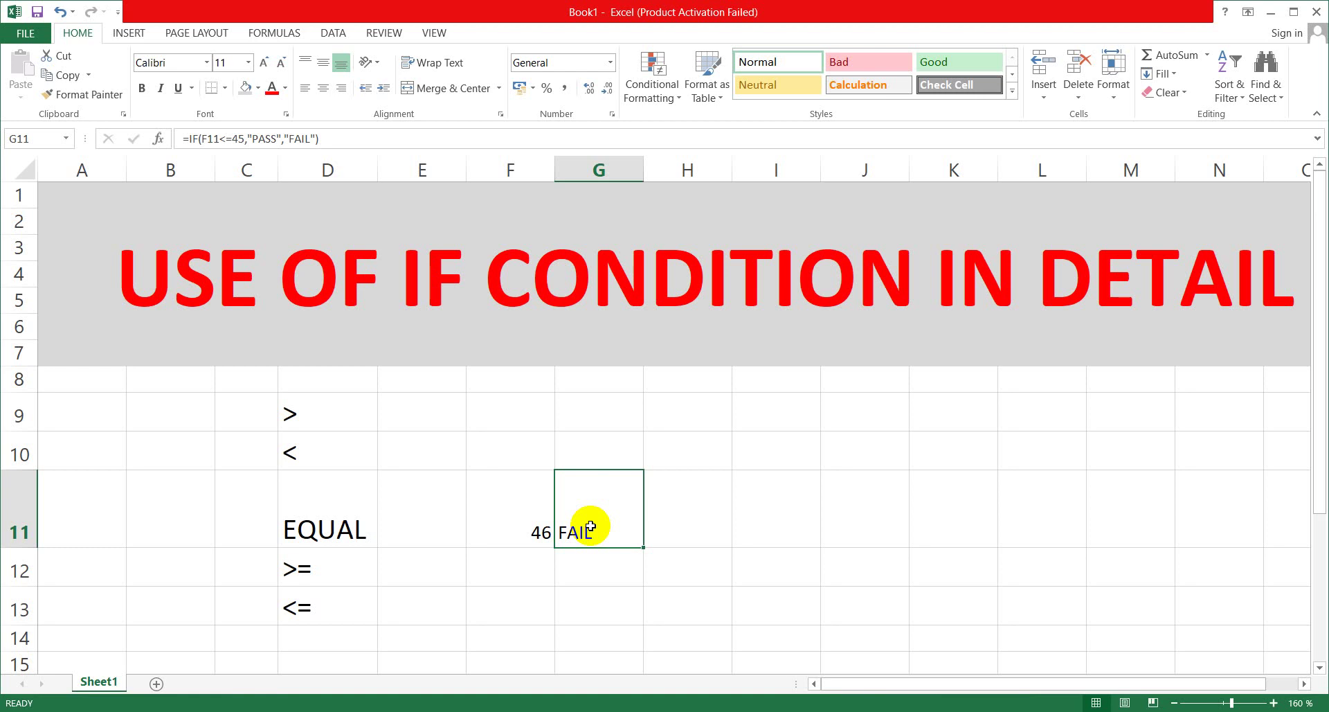
Test the less-than-or-equal formula once more by setting the value in F11 to 10.
left_click(530, 532)
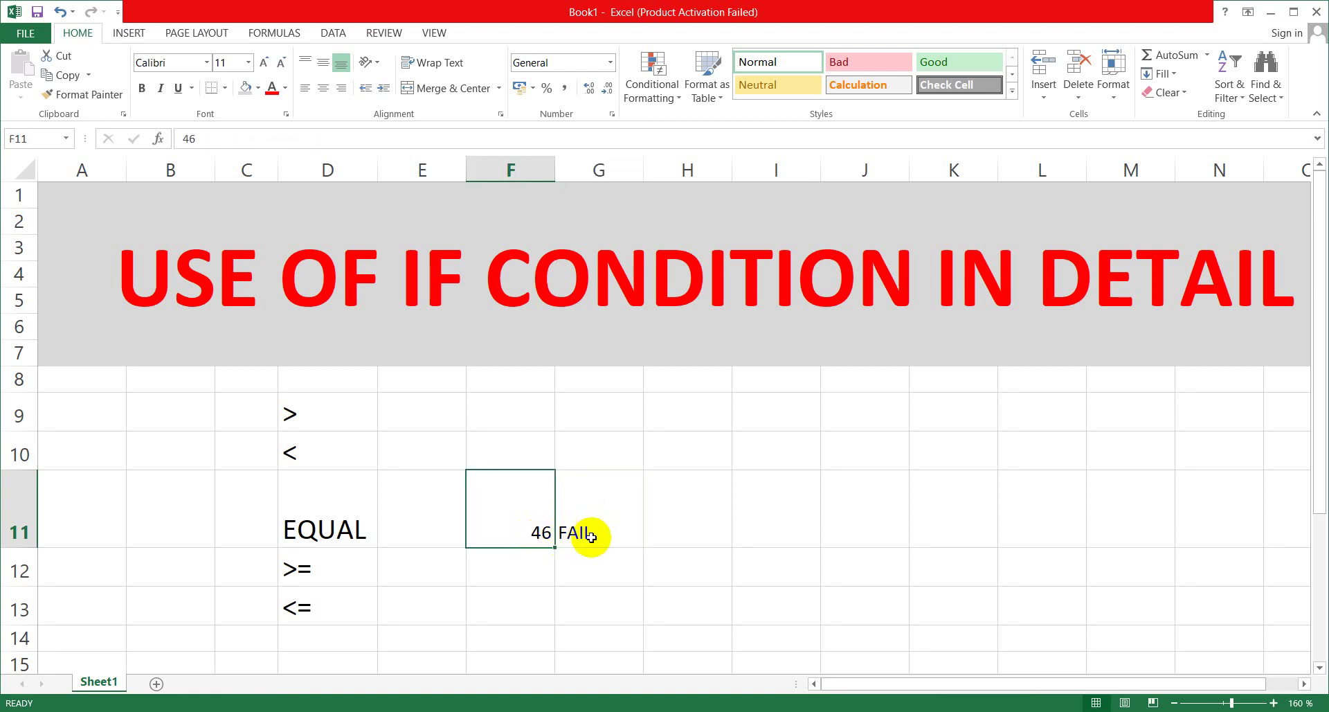
type("10")
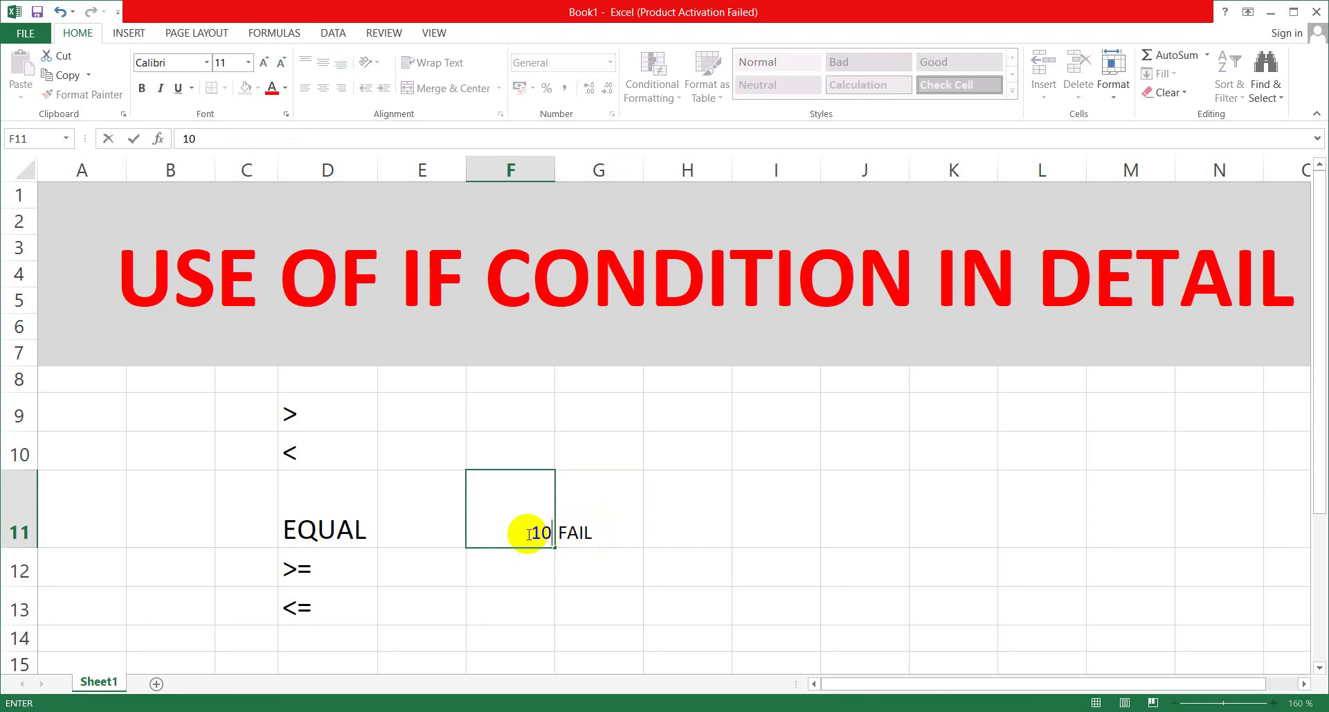
left_click(574, 531)
right_click(583, 533)
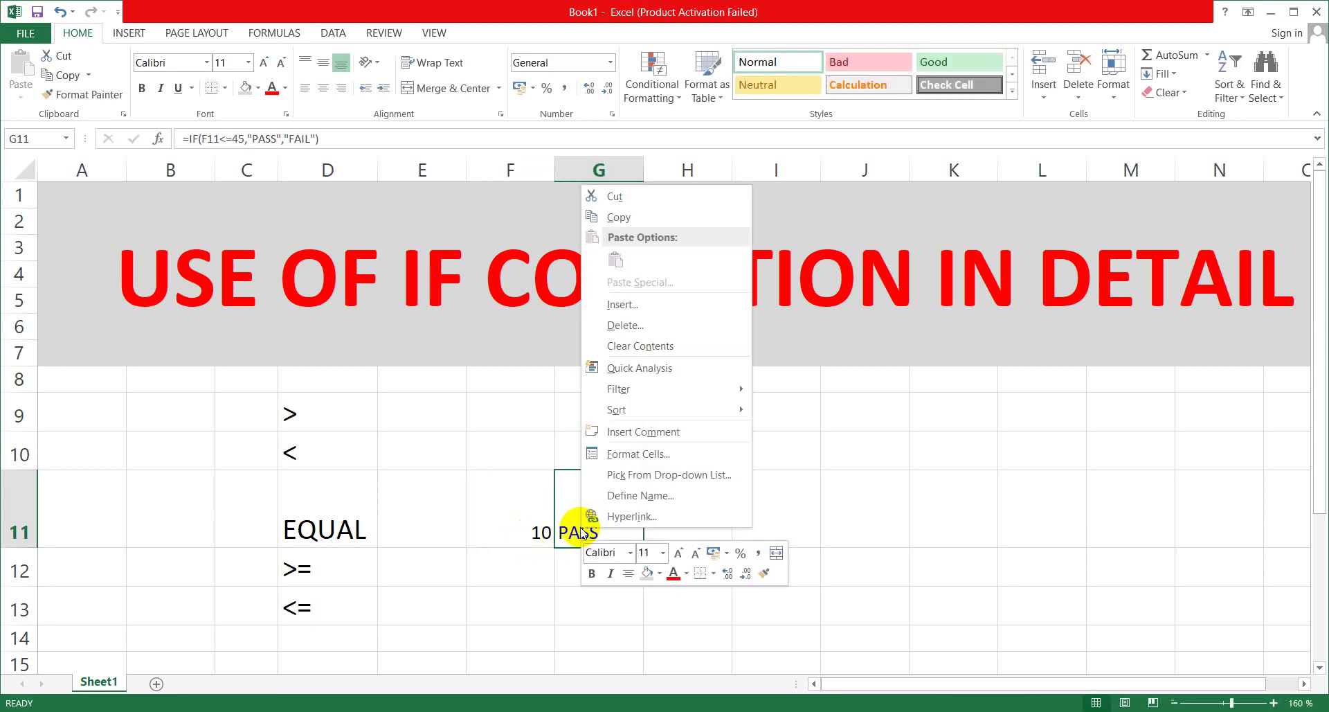
left_click(580, 528)
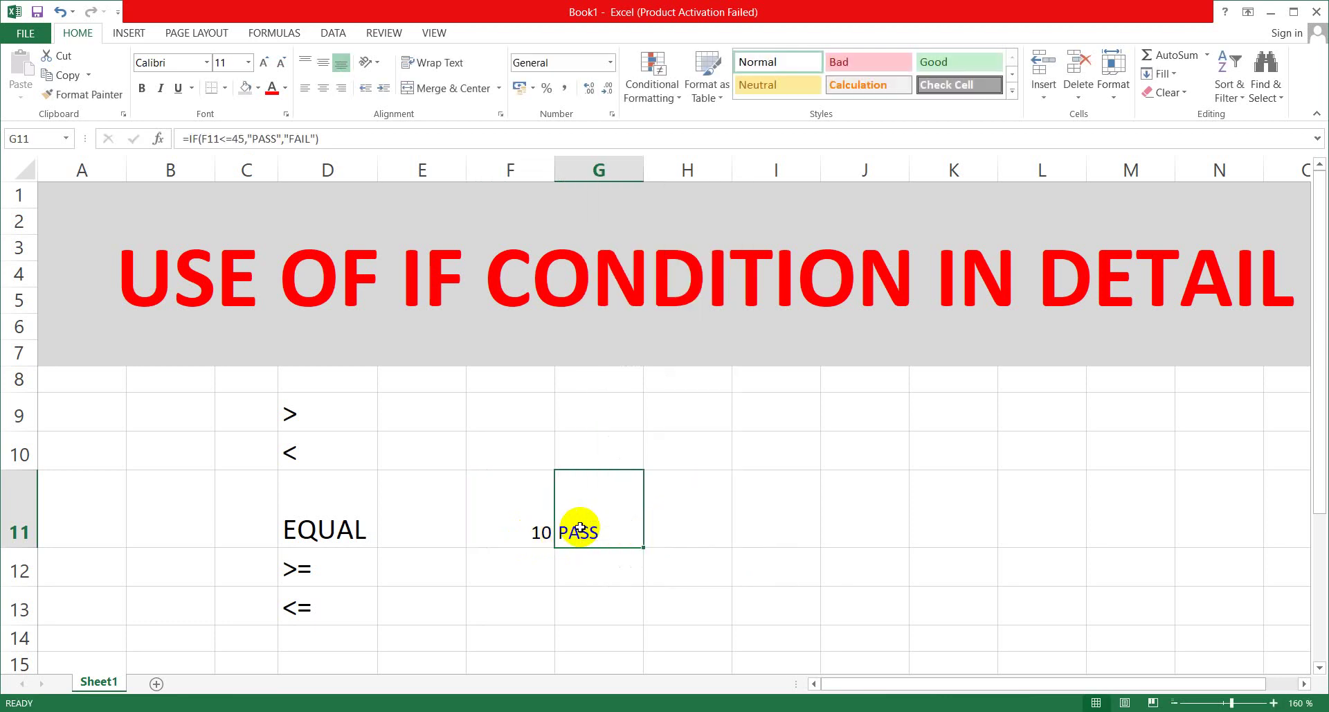
Replace the formula in G11 with =IF(F11=10,"ON TIME","LATE").
key("Delete")
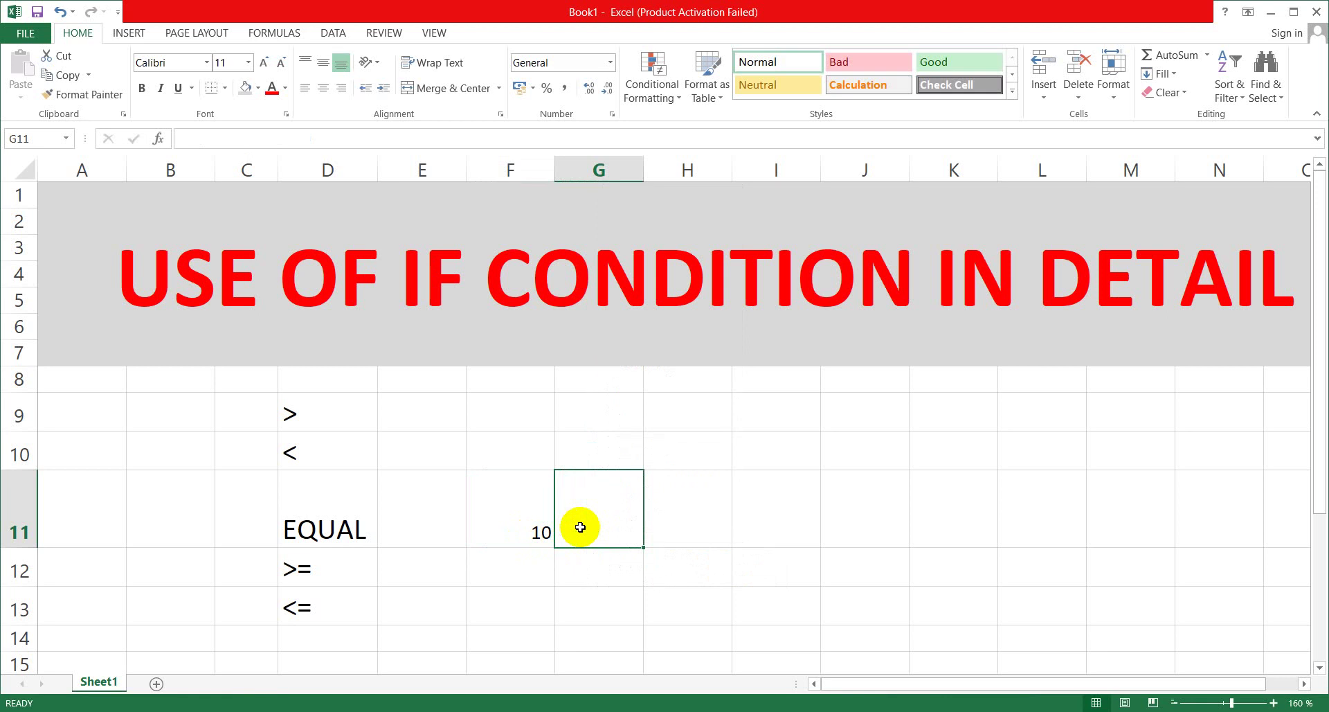
type("=IF")
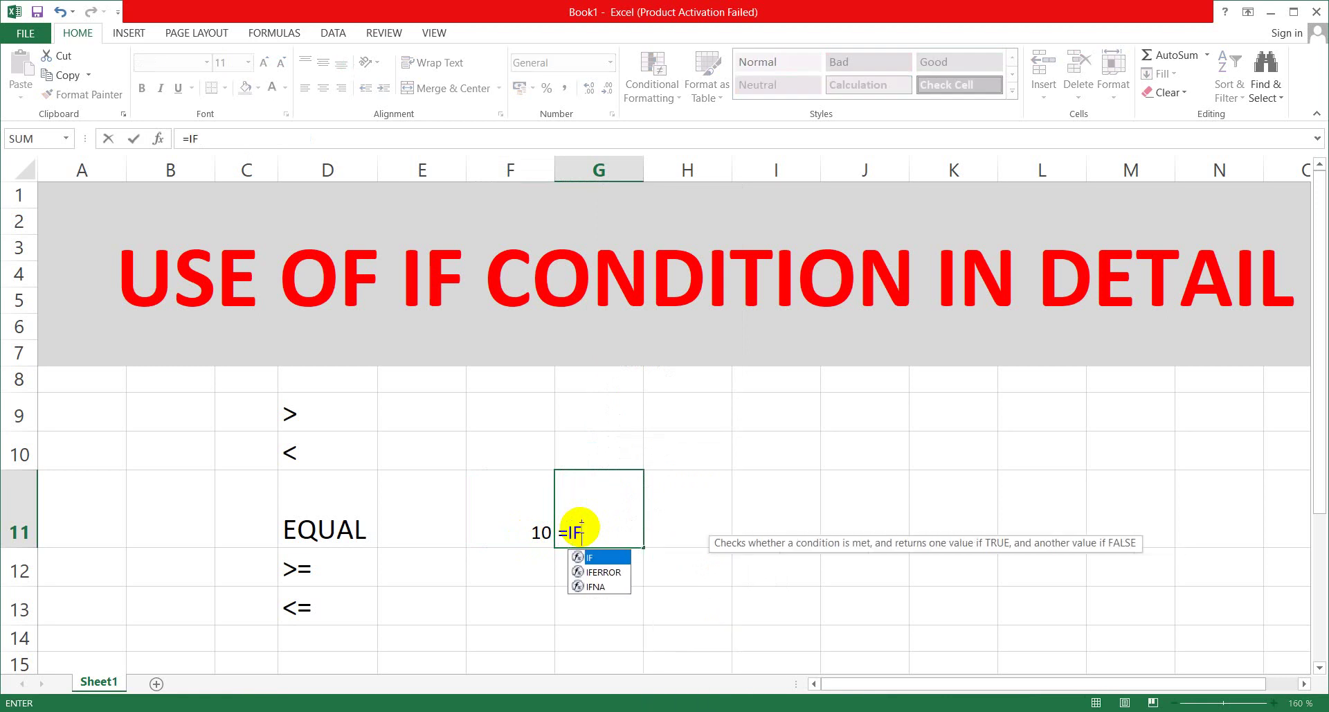
type("(")
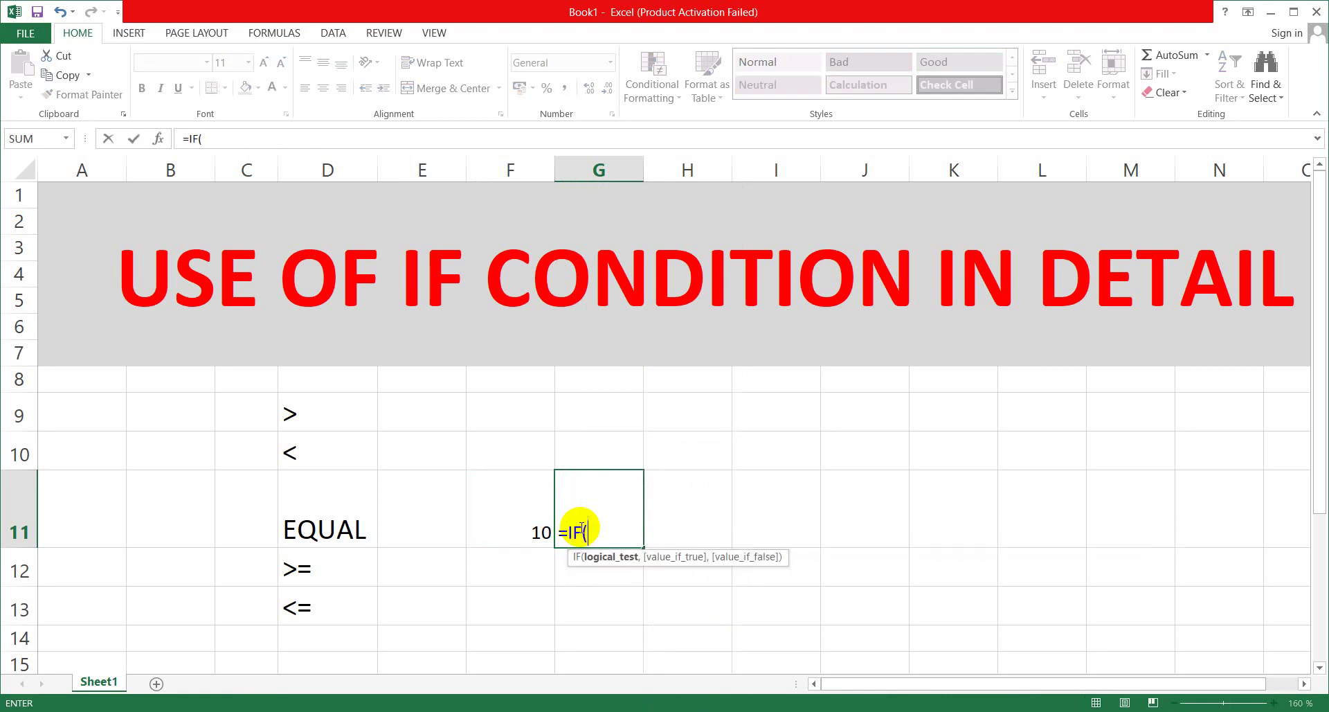
left_click(522, 530)
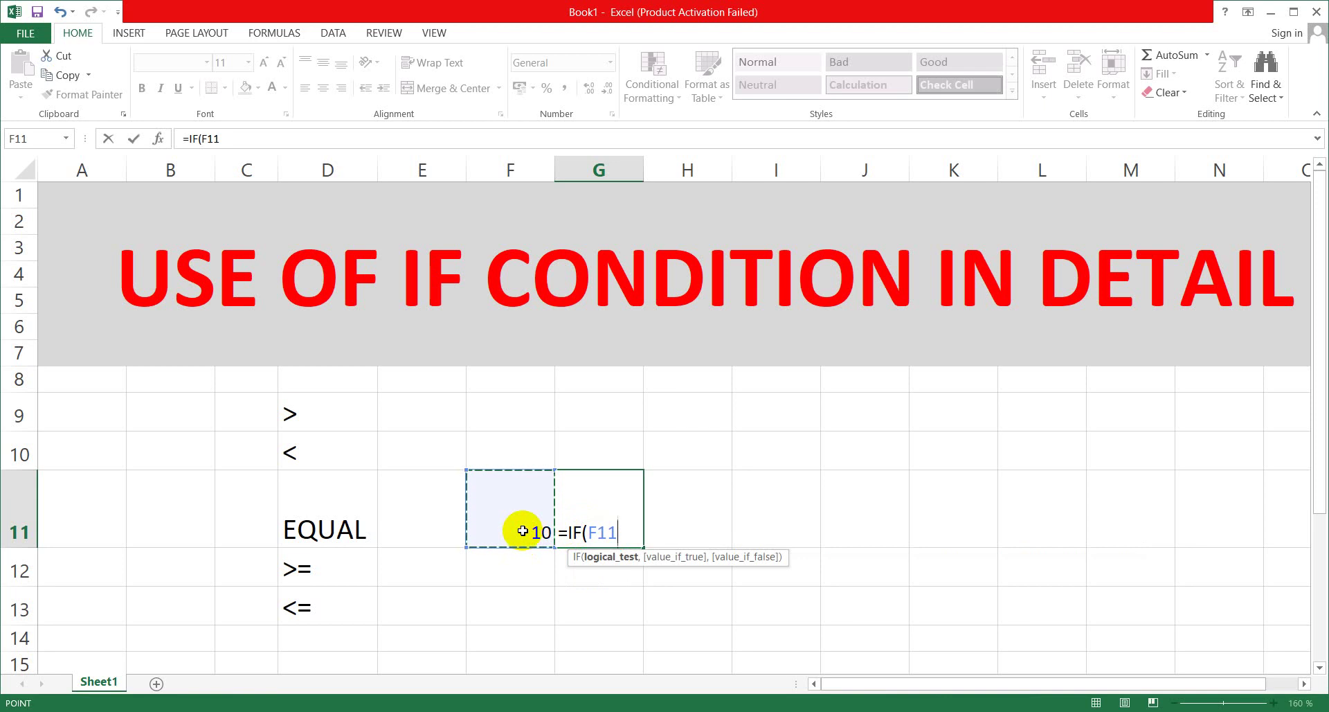
type("=10")
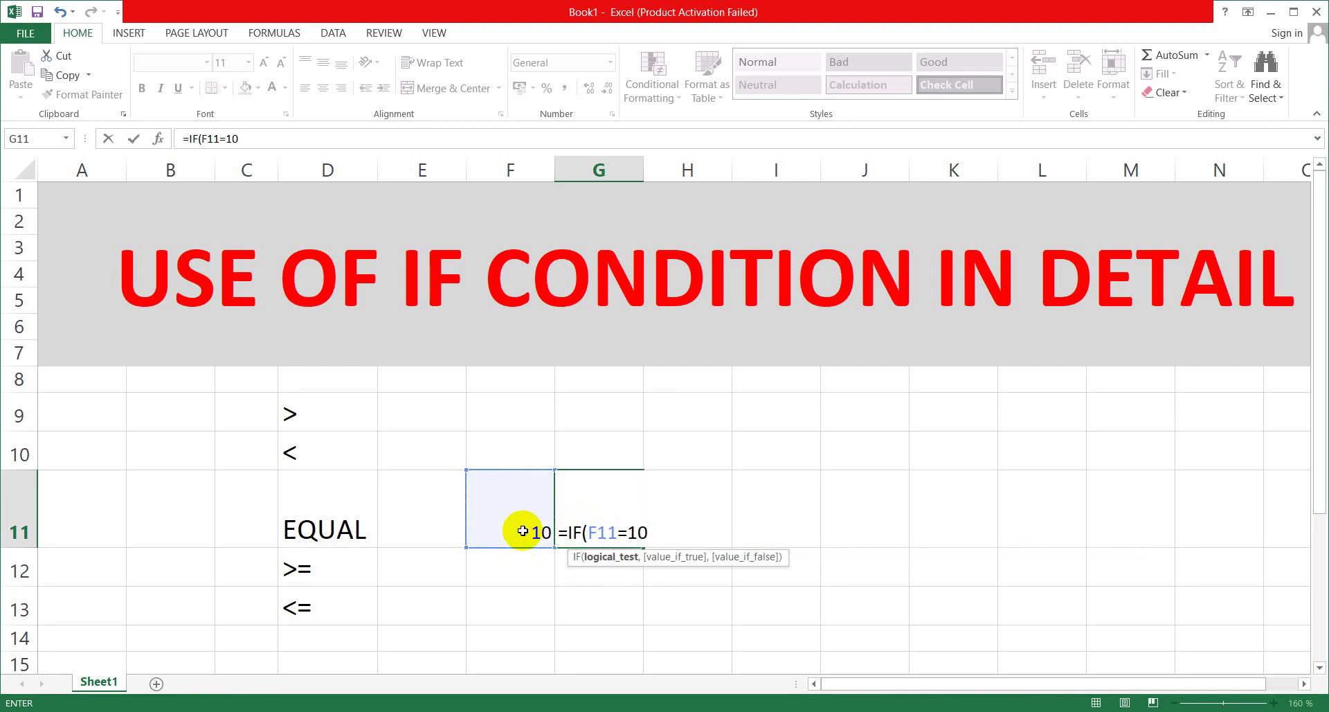
type(",\"")
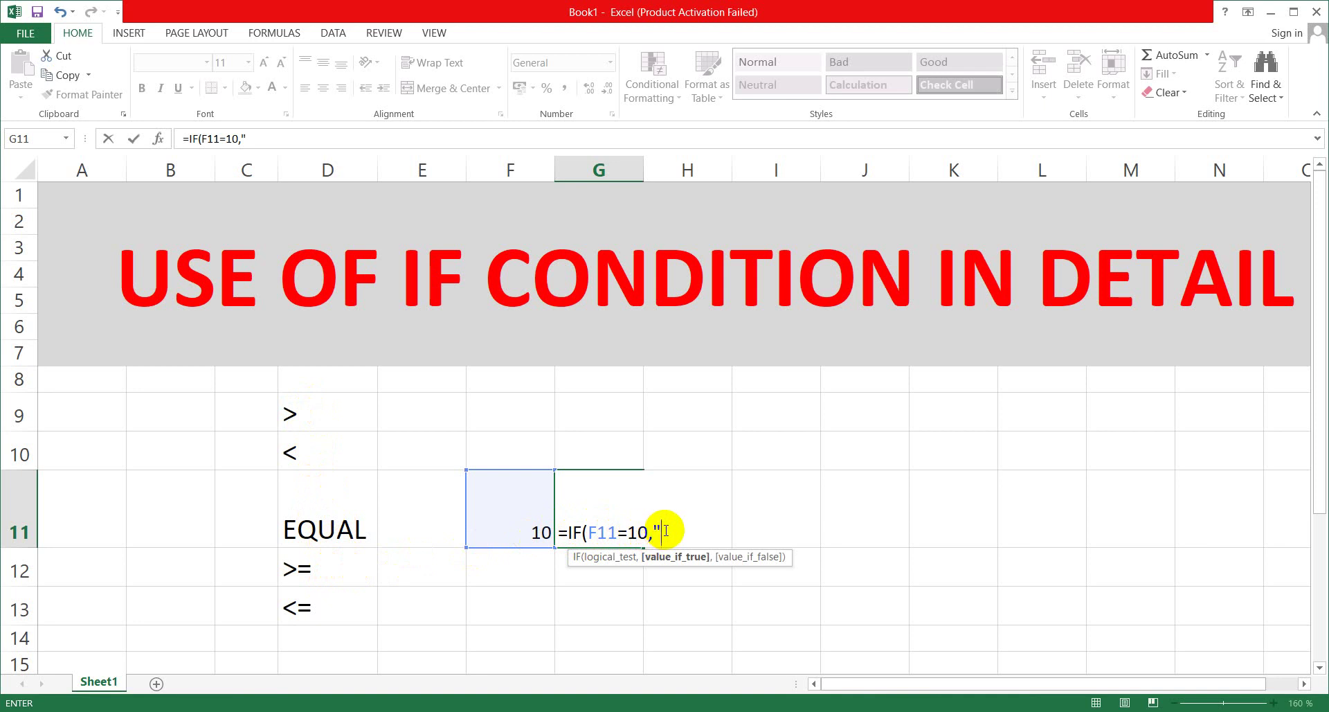
type("ON TIME")
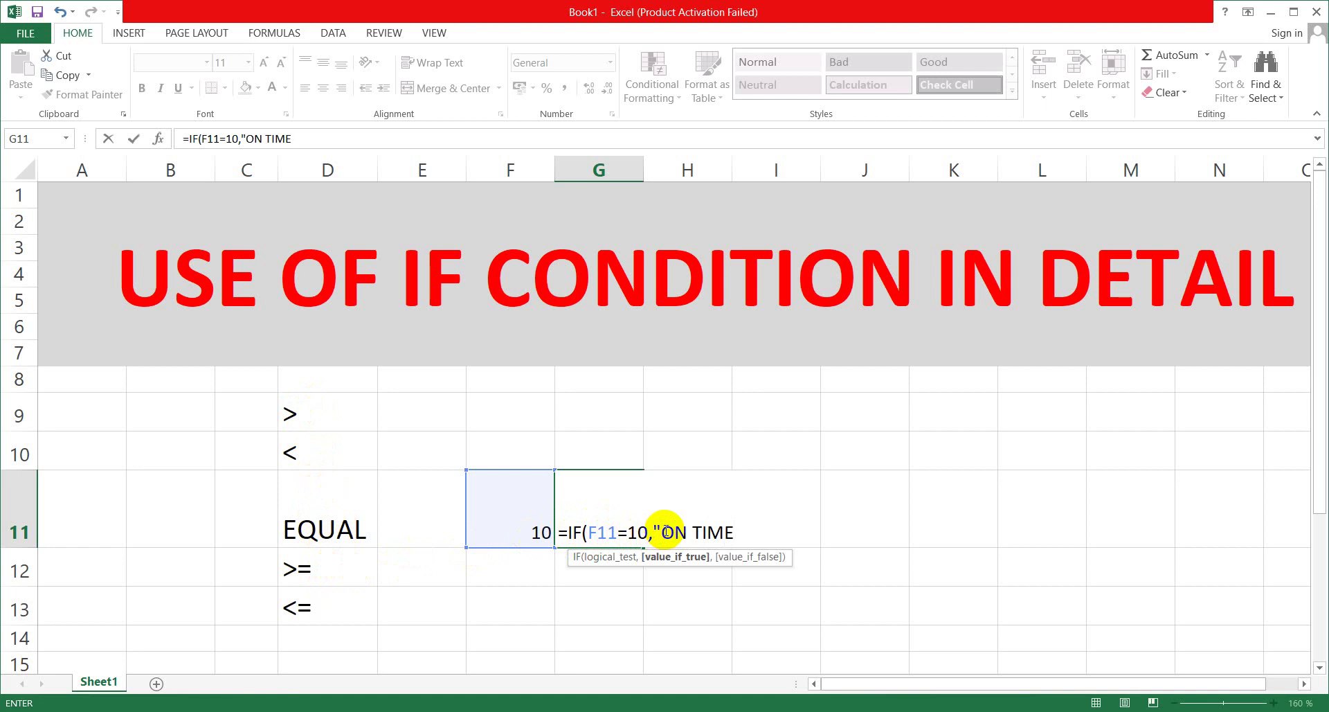
type("\",")
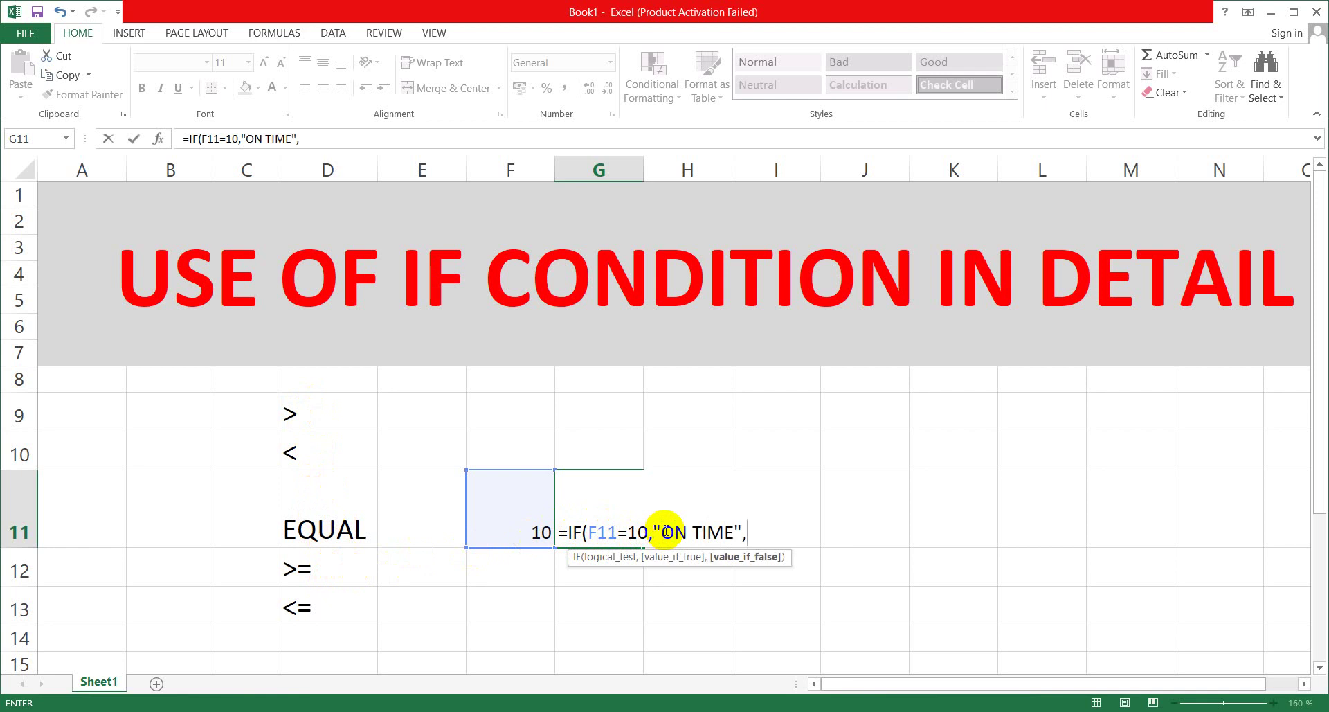
type("\"LATE\")")
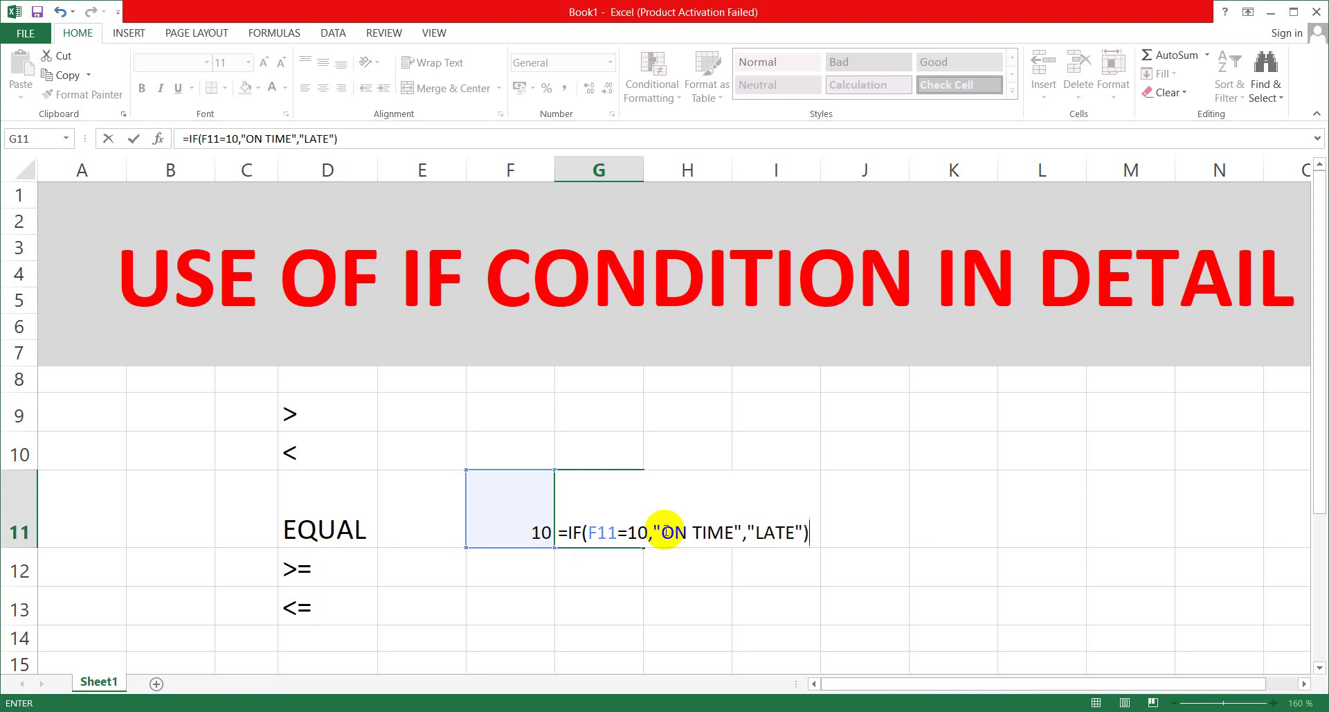
key("Return")
Test the equality formula in G11 by setting the value in F11 to 11.
left_click(526, 533)
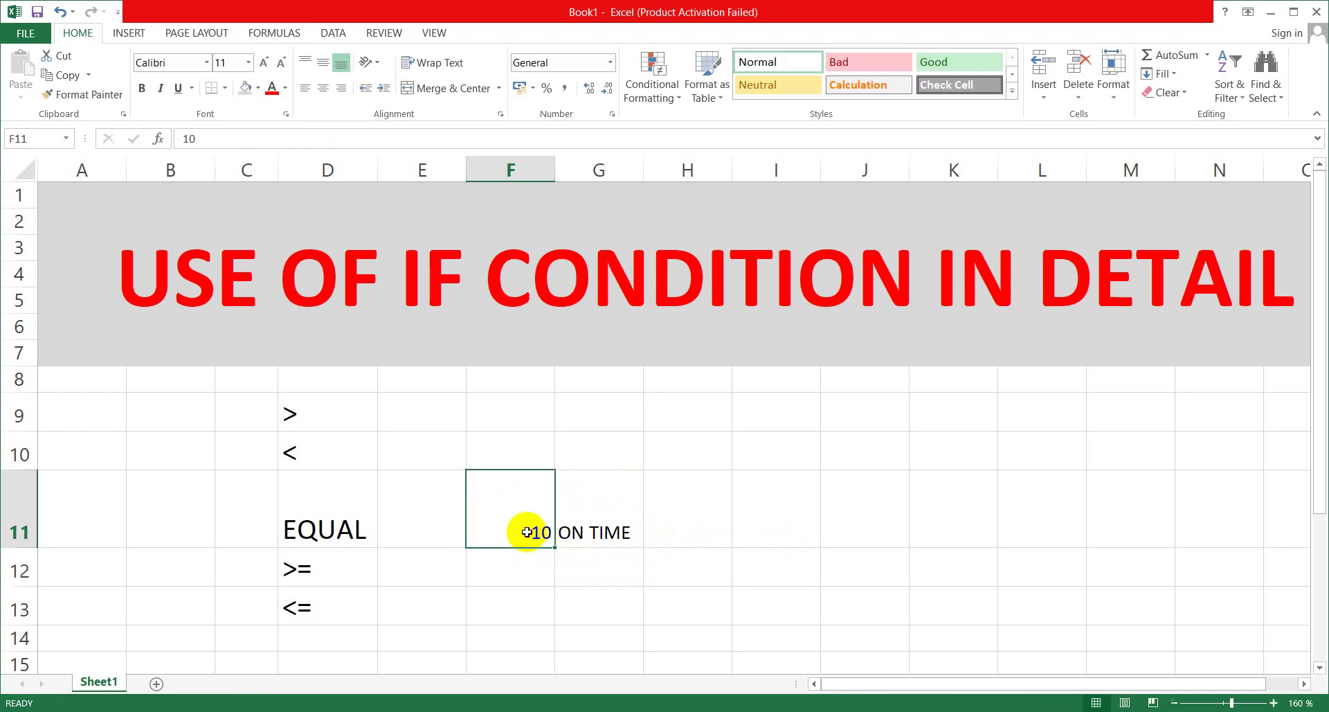
type("11")
left_click(583, 558)
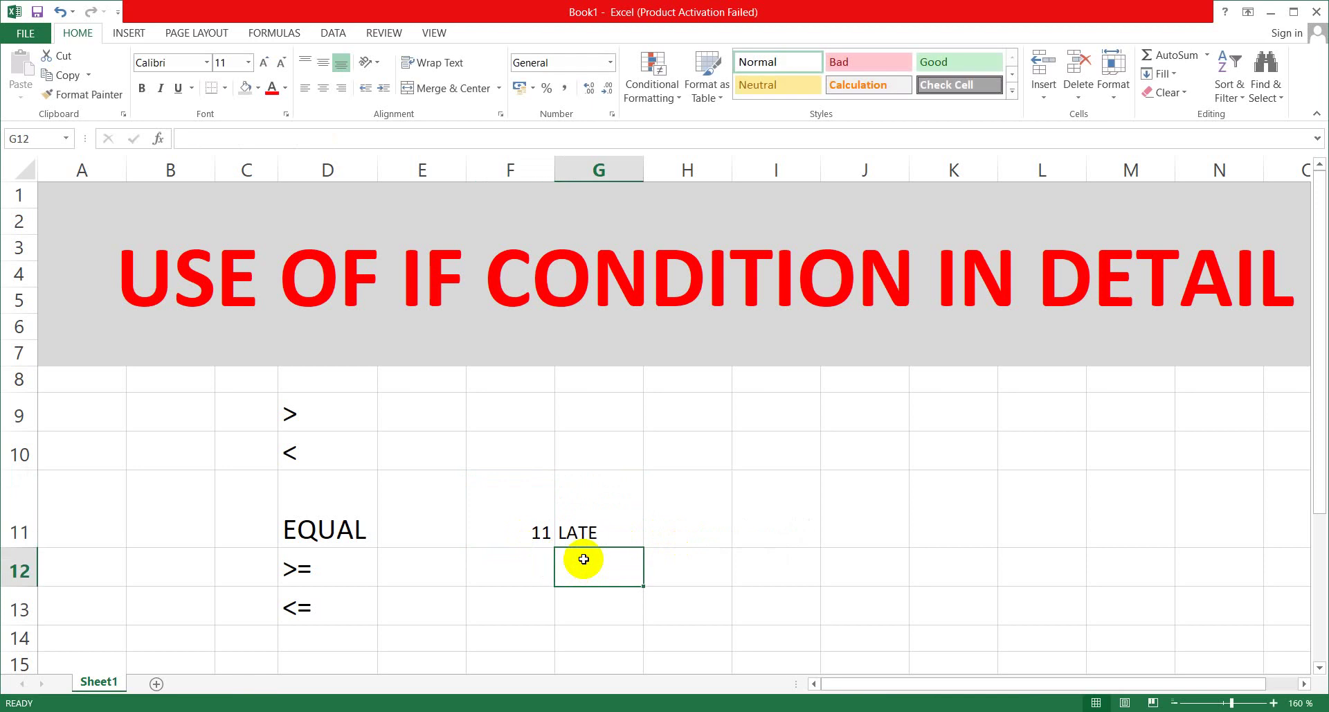
Set the value in F11 to 10.30 to test the equality formula with a decimal.
left_click(525, 529)
double_click(528, 530)
type("10.30")
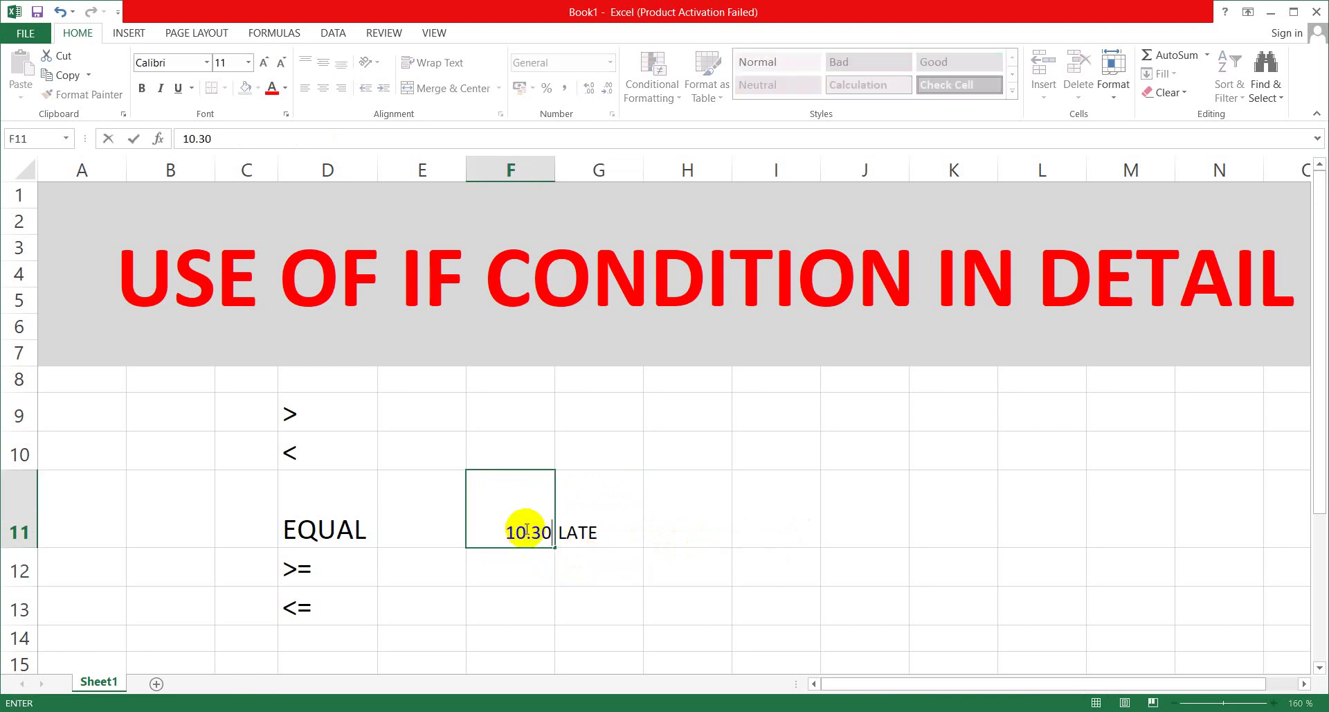
left_click(571, 568)
Set the value in F11 to 2 to test the equality formula with a smaller number.
right_click(528, 534)
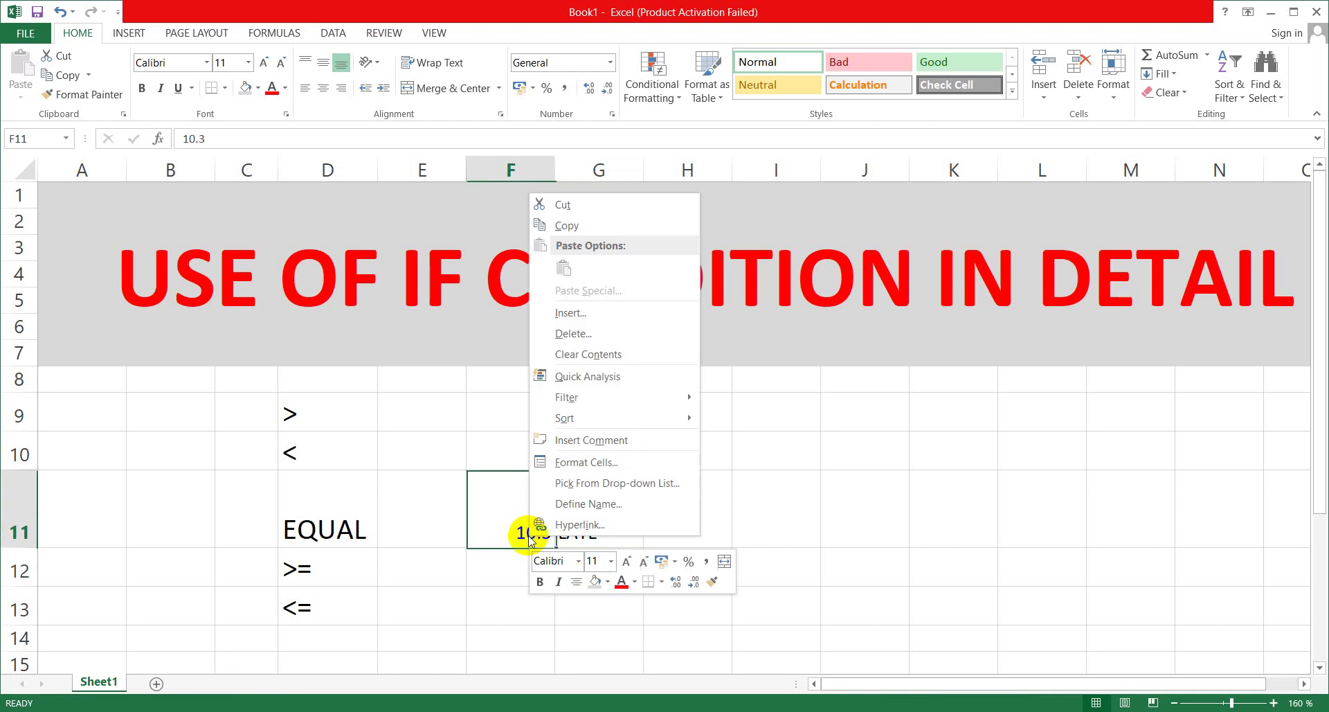
key("Escape")
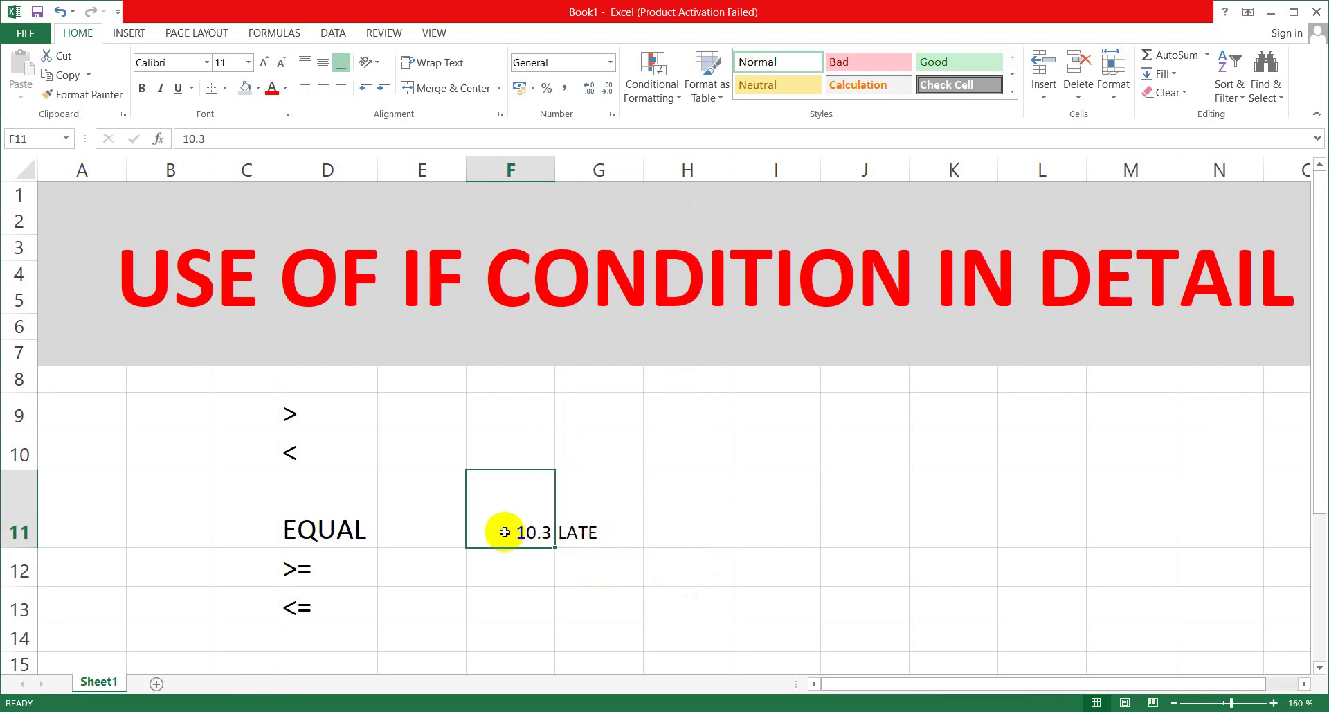
type("2")
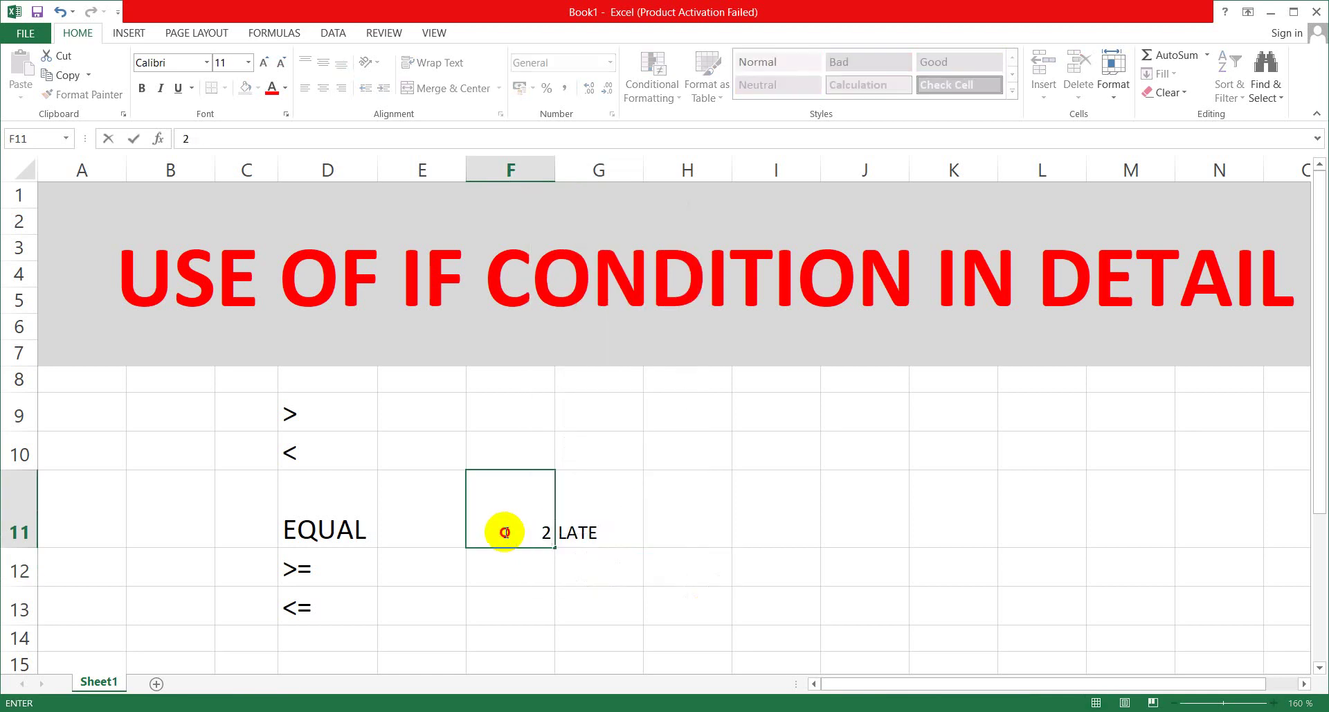
right_click(587, 563)
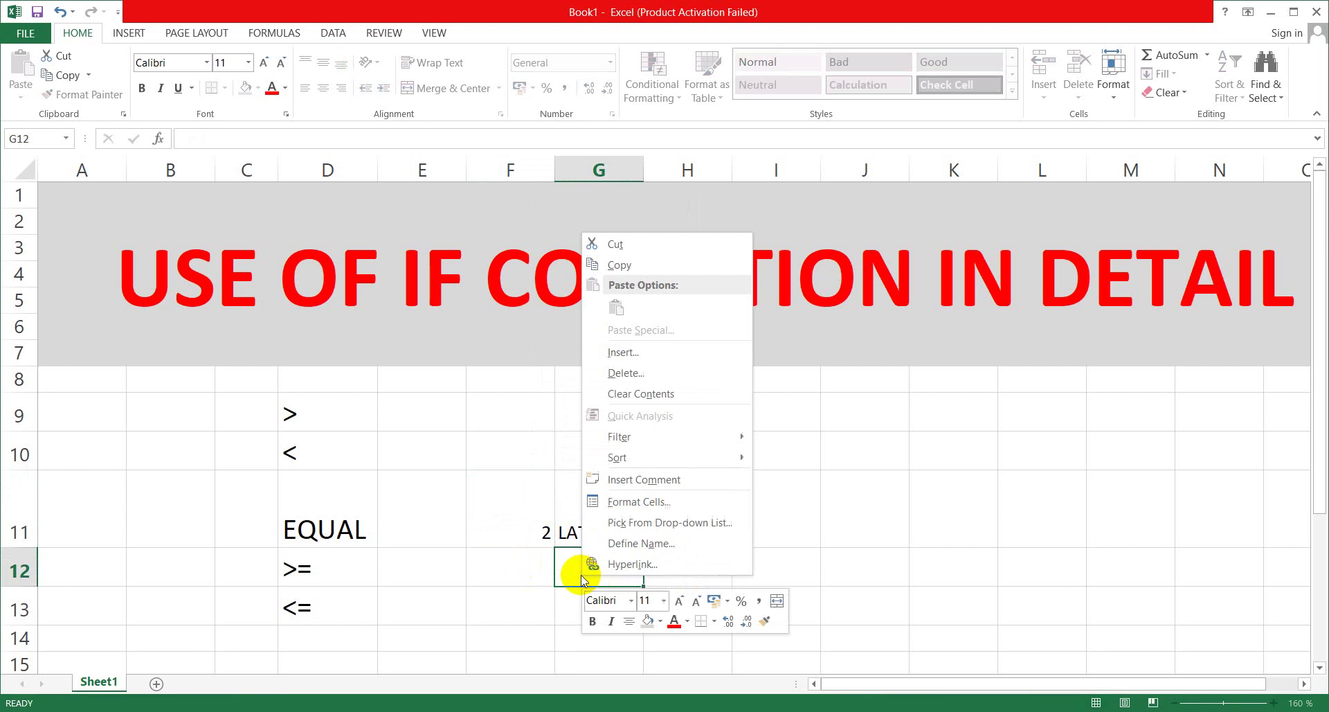
key("Escape")
Set the value in F11 to 10 and review the equality formula in G11.
left_click(521, 525)
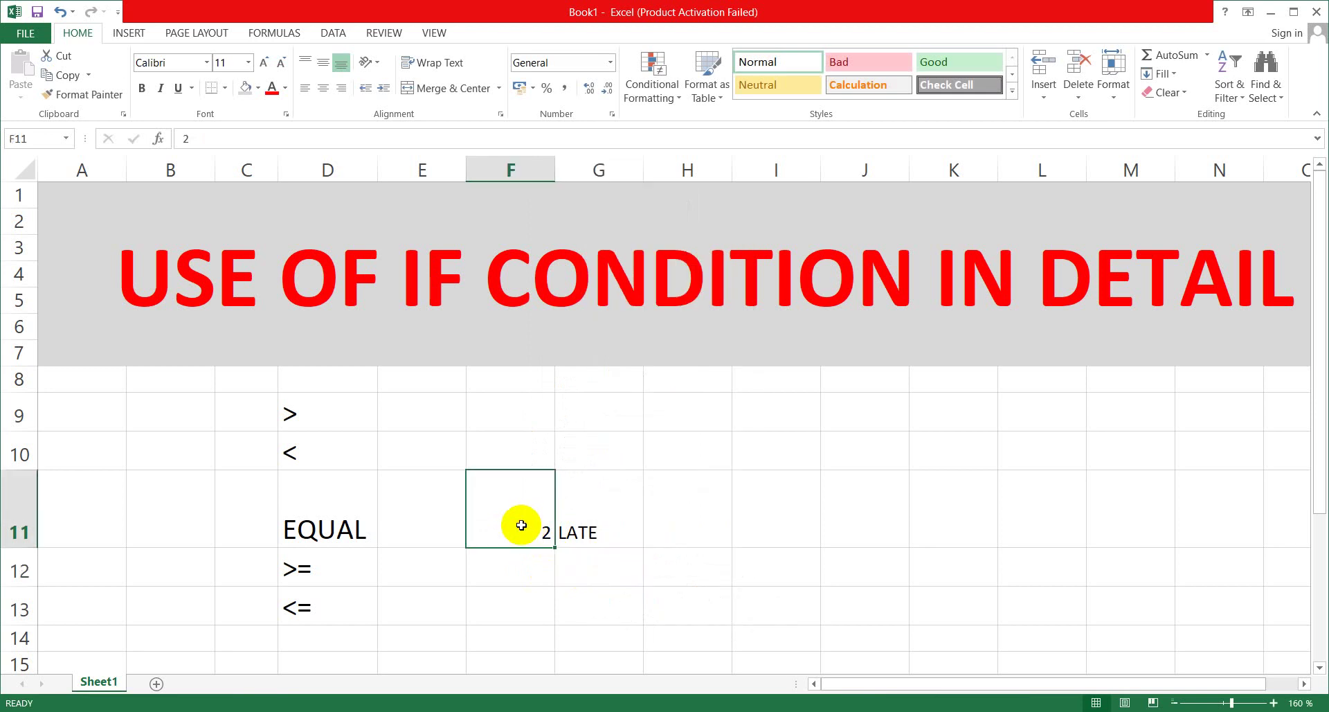
type("10")
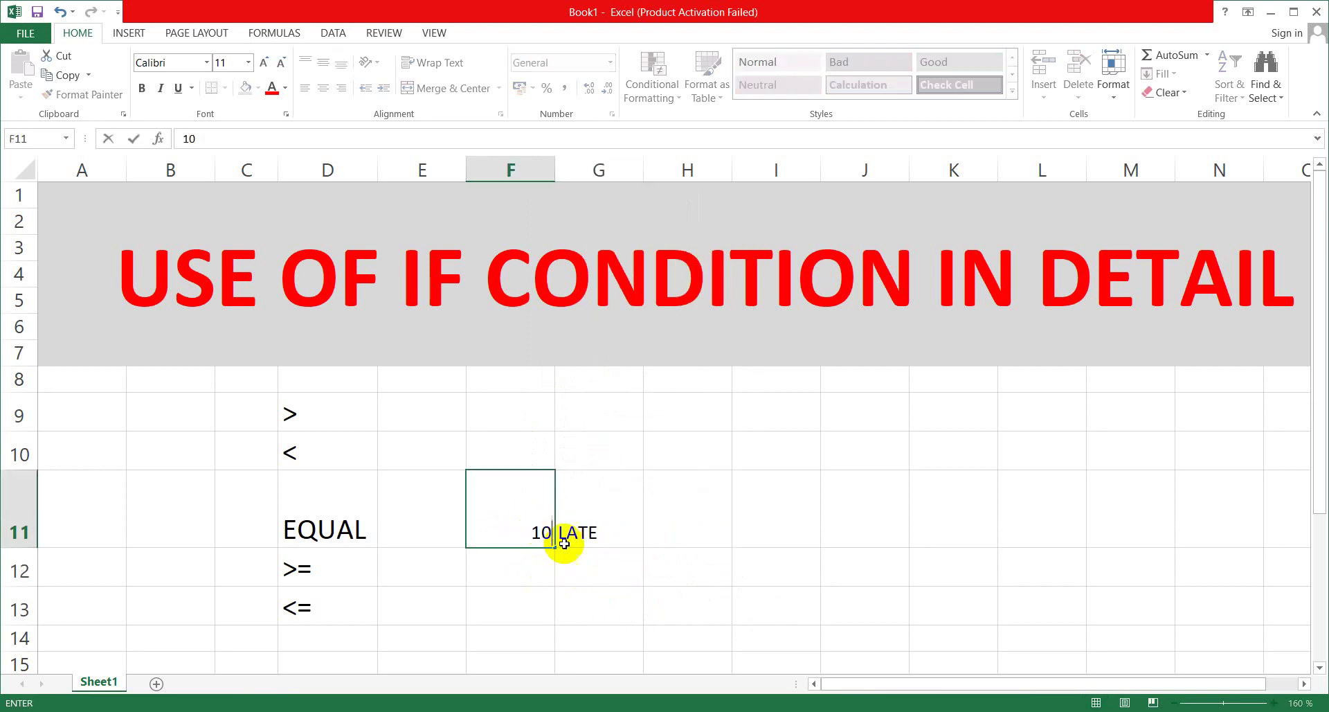
left_click(589, 534)
right_click(592, 538)
left_click(591, 533)
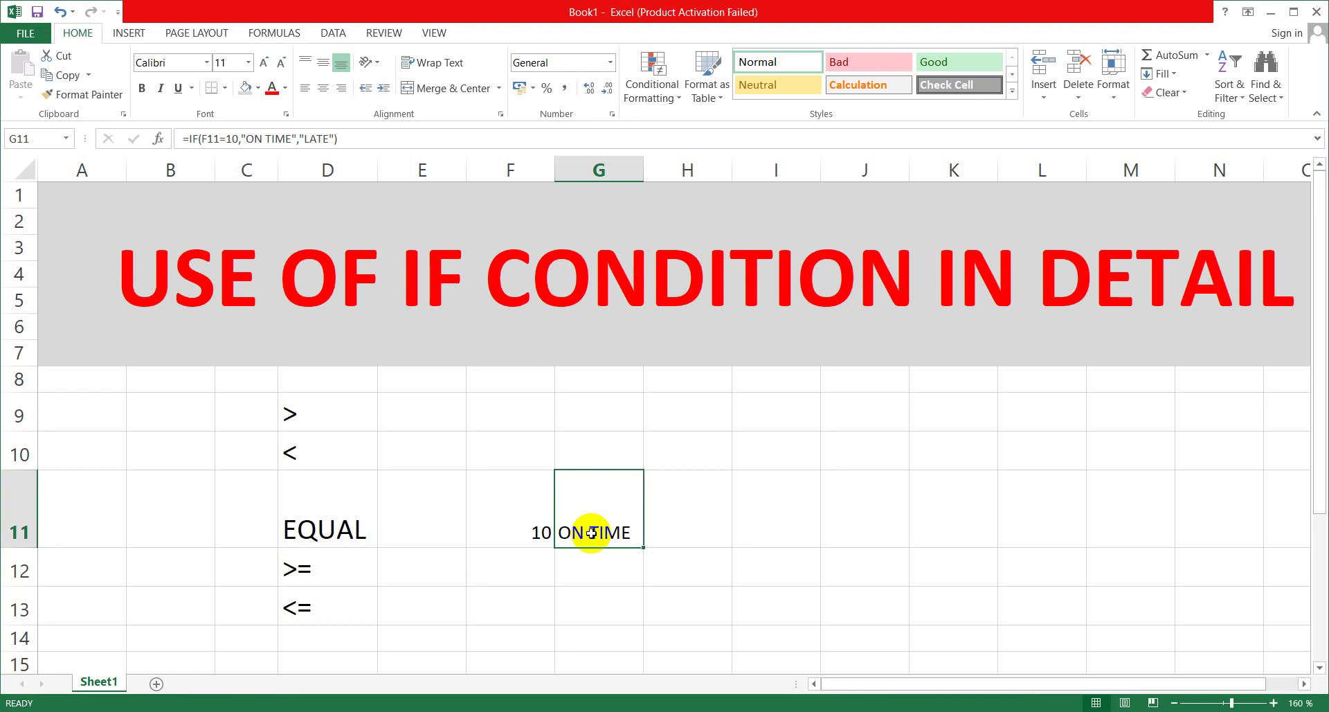
Compare F11 with the formula in G11, and set the value in F11 to 9 to test the result.
left_click(525, 529)
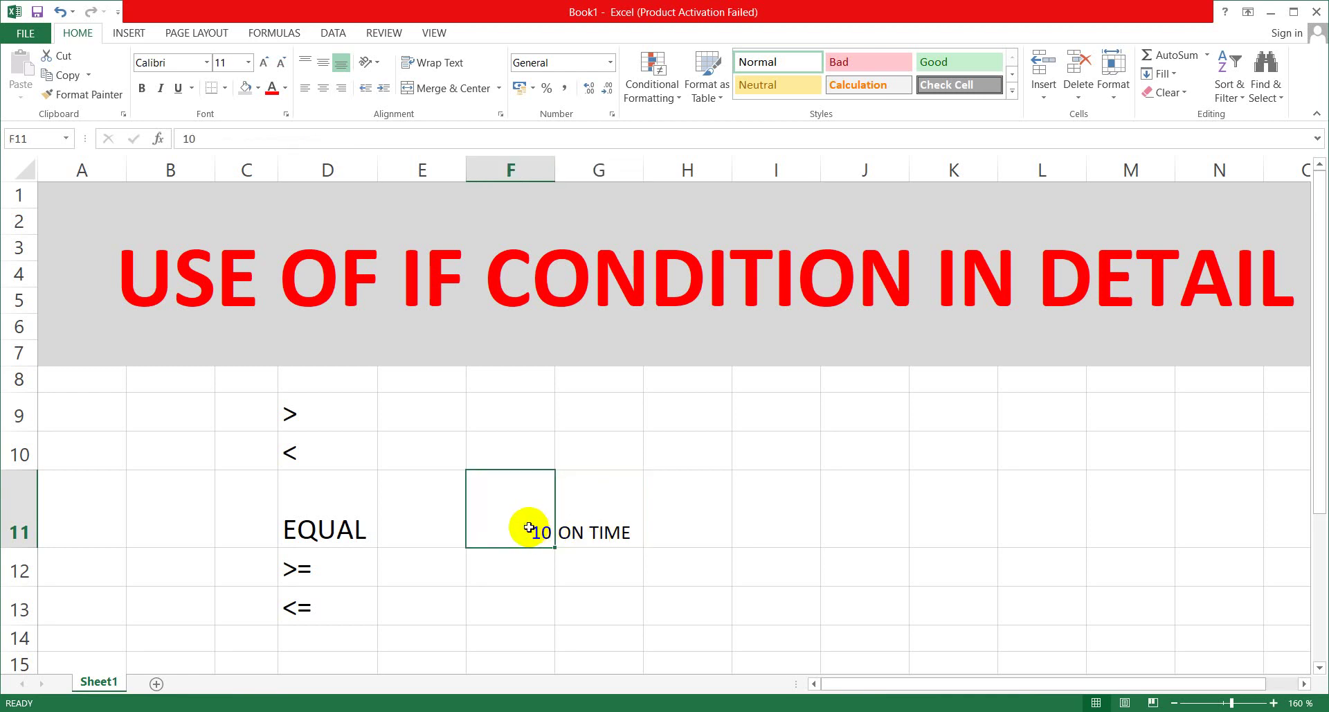
left_click(581, 529)
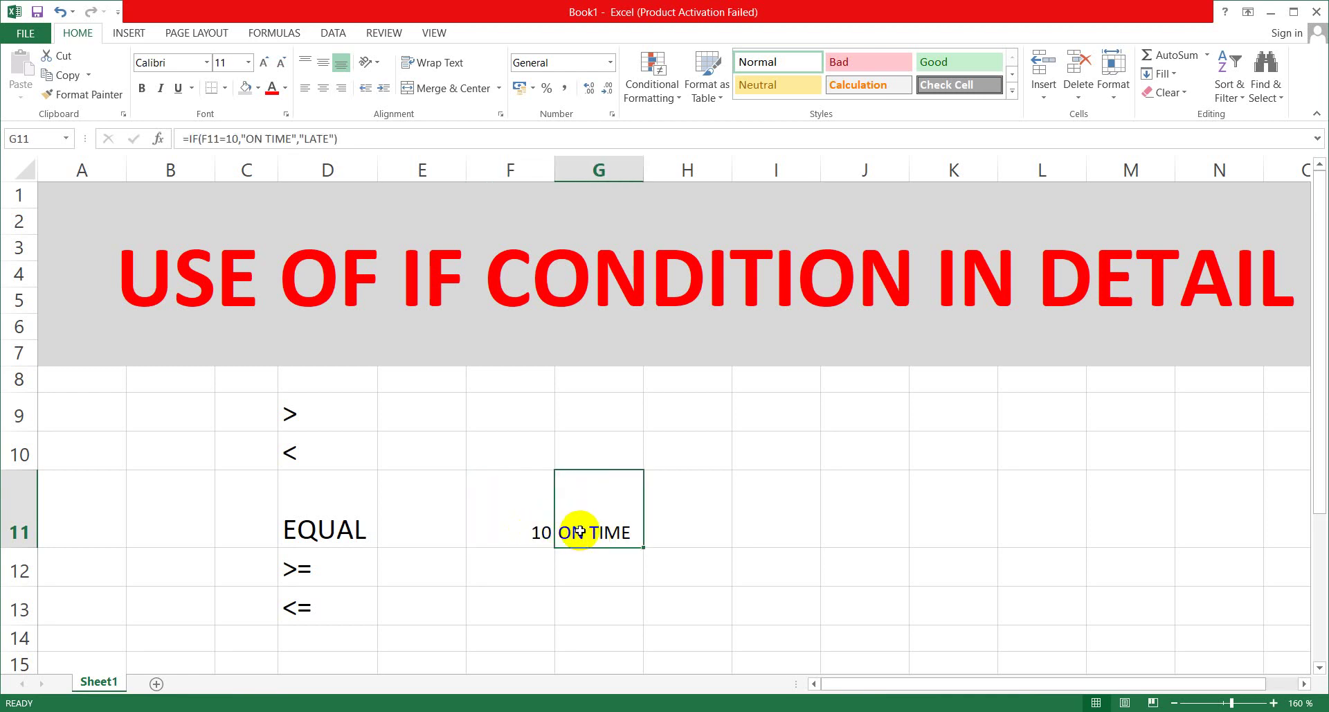
left_click(541, 530)
type("9")
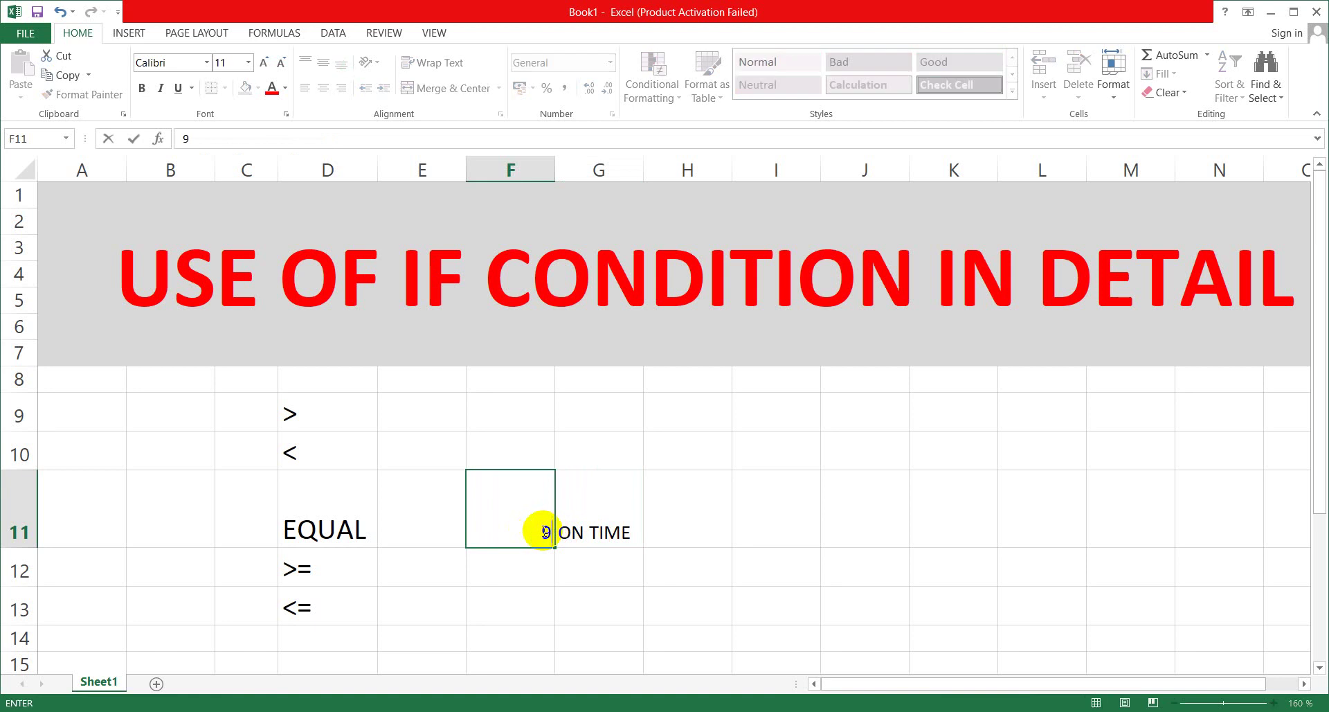
left_click(591, 537)
right_click(596, 540)
left_click(584, 529)
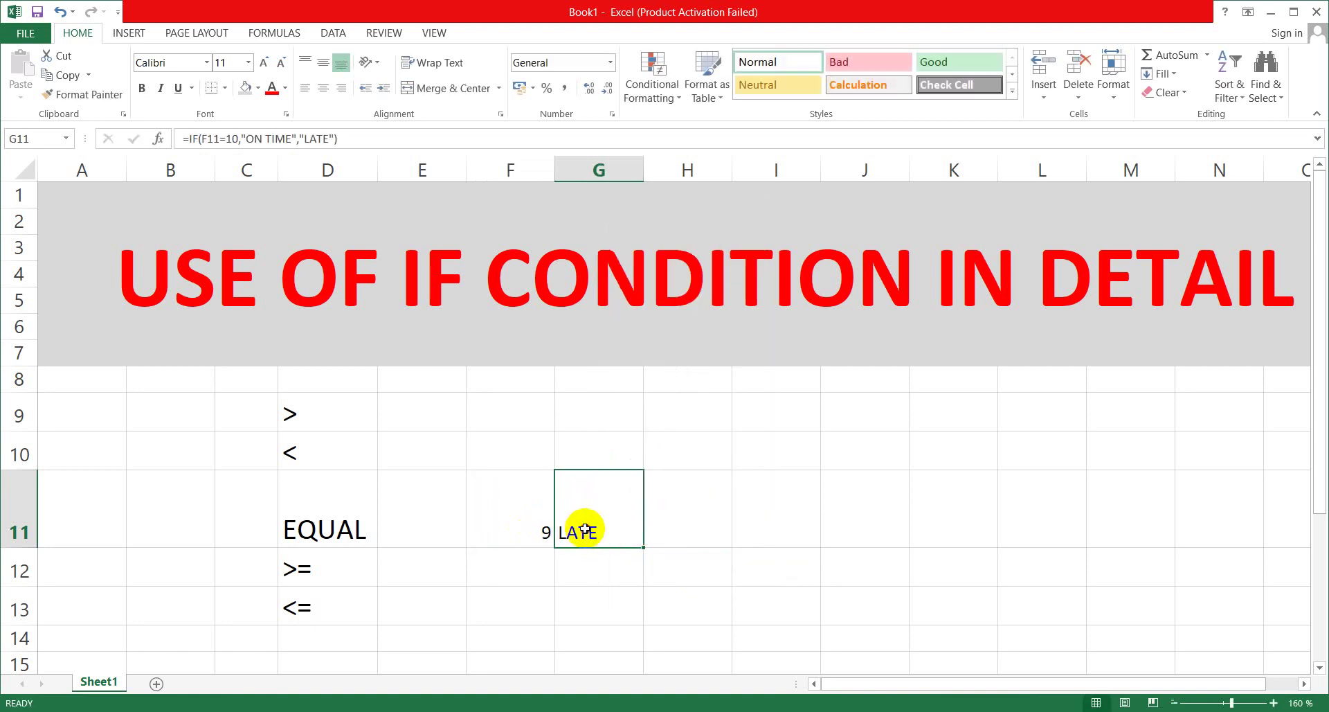
Change the comparison in the G11 formula to F11>=10, keeping the "ON TIME" and "LATE" results.
double_click(585, 530)
double_click(638, 532)
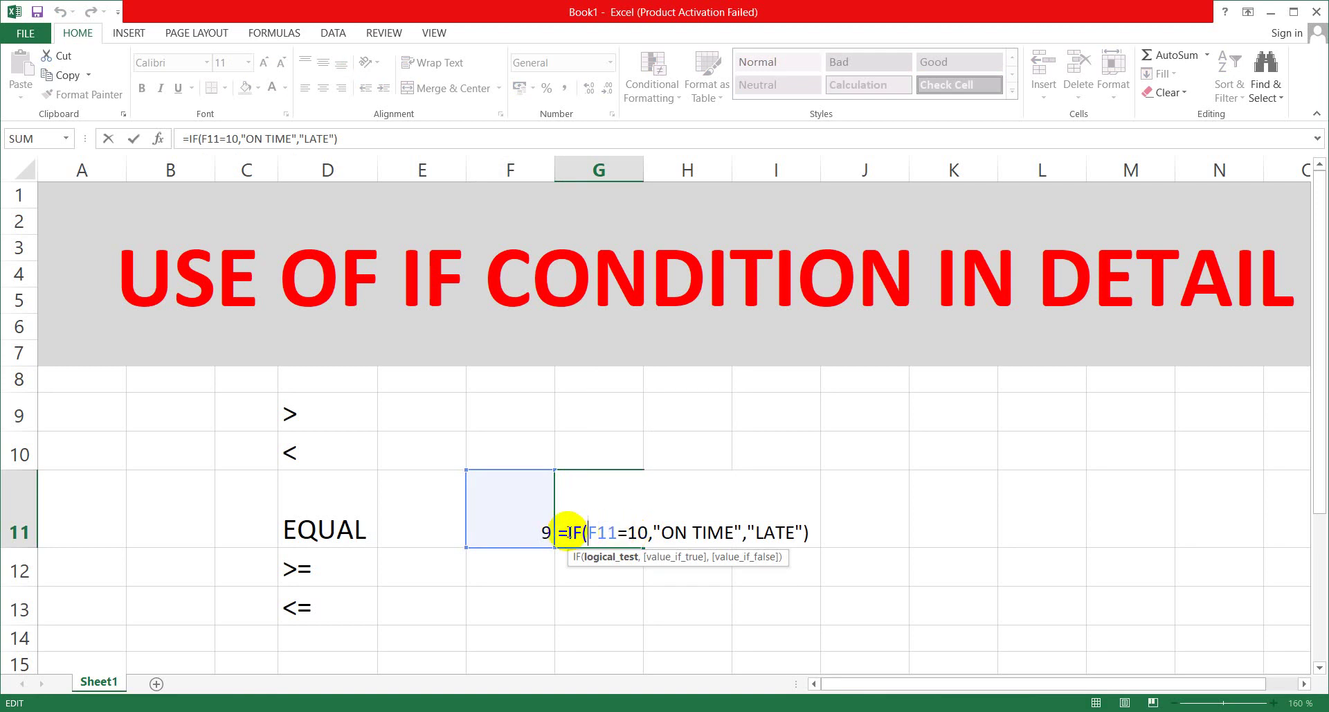
left_click(627, 533)
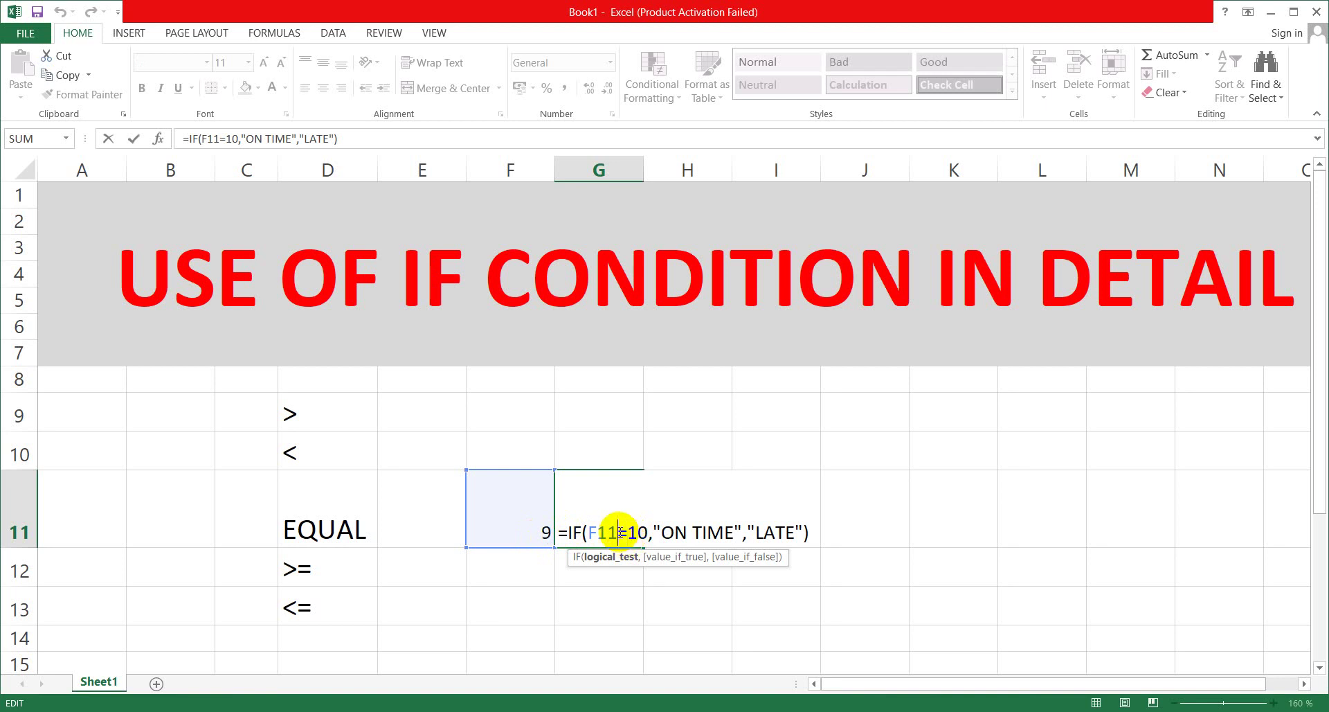
type(">")
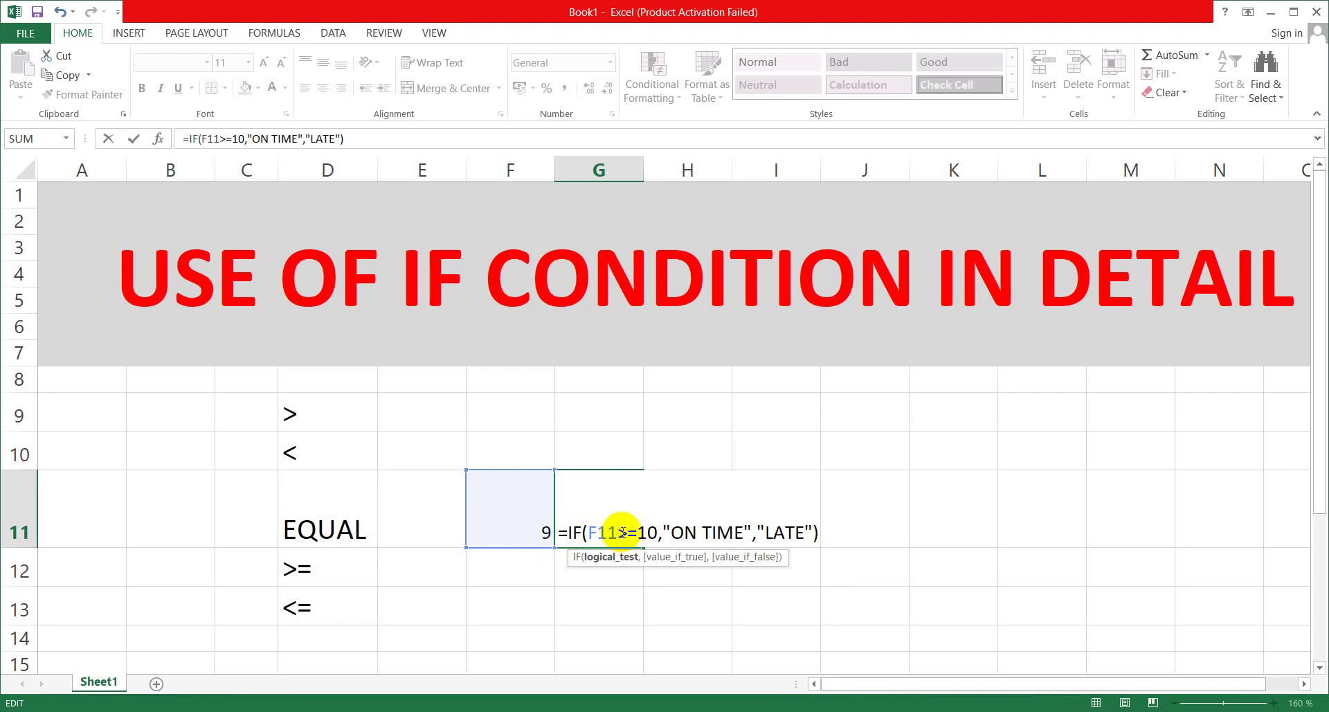
right_click(640, 533)
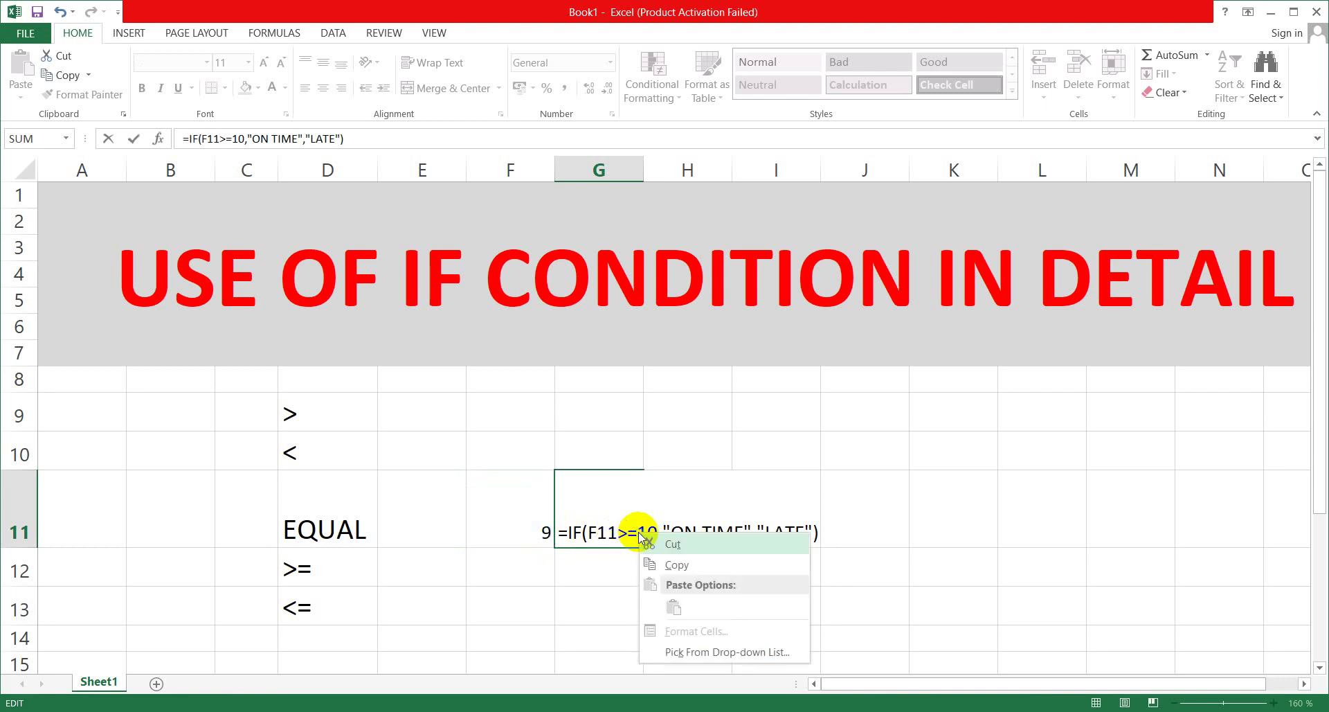
right_click(637, 530)
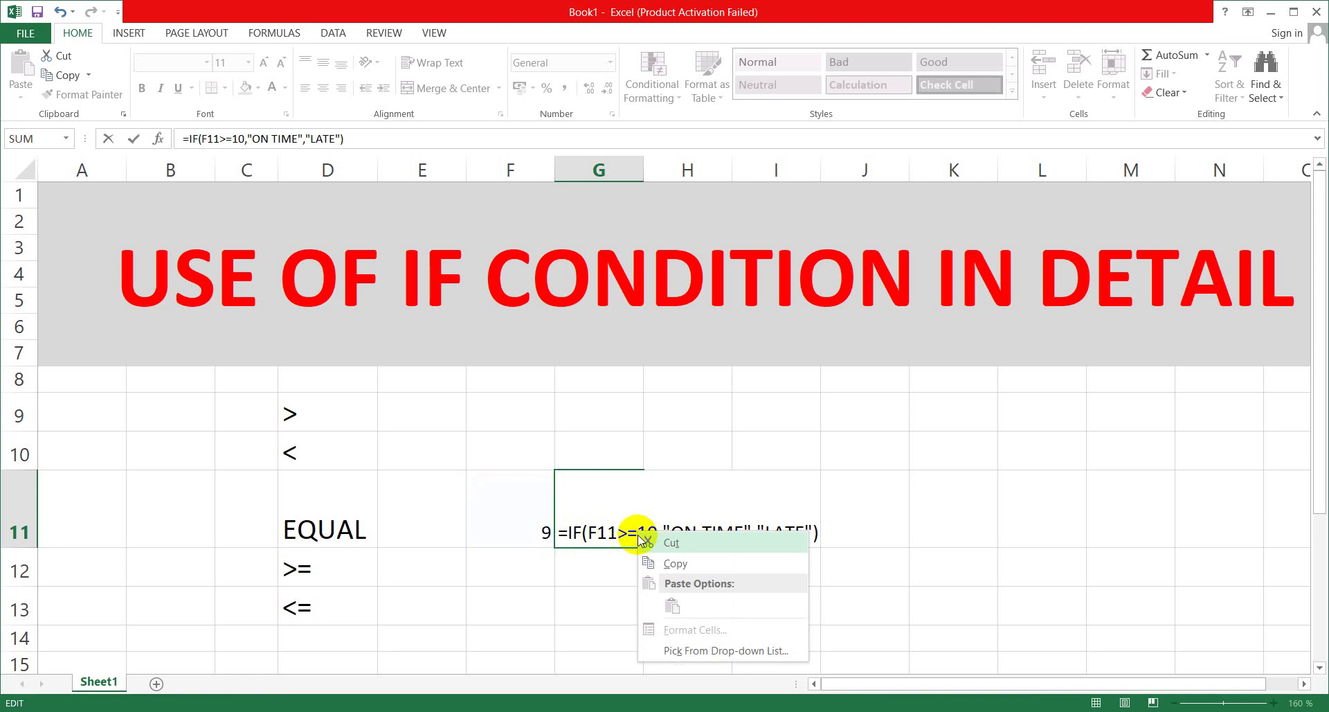
left_click(816, 531)
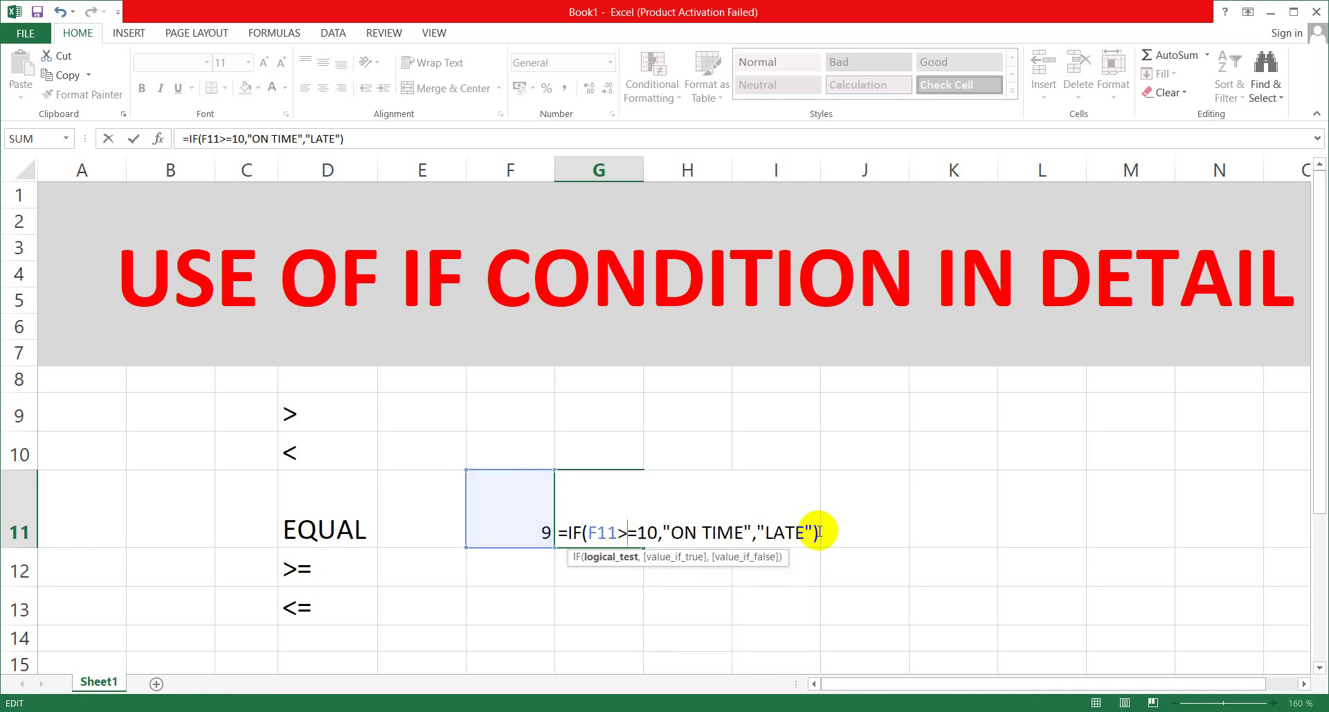
key("Return")
left_click(602, 533)
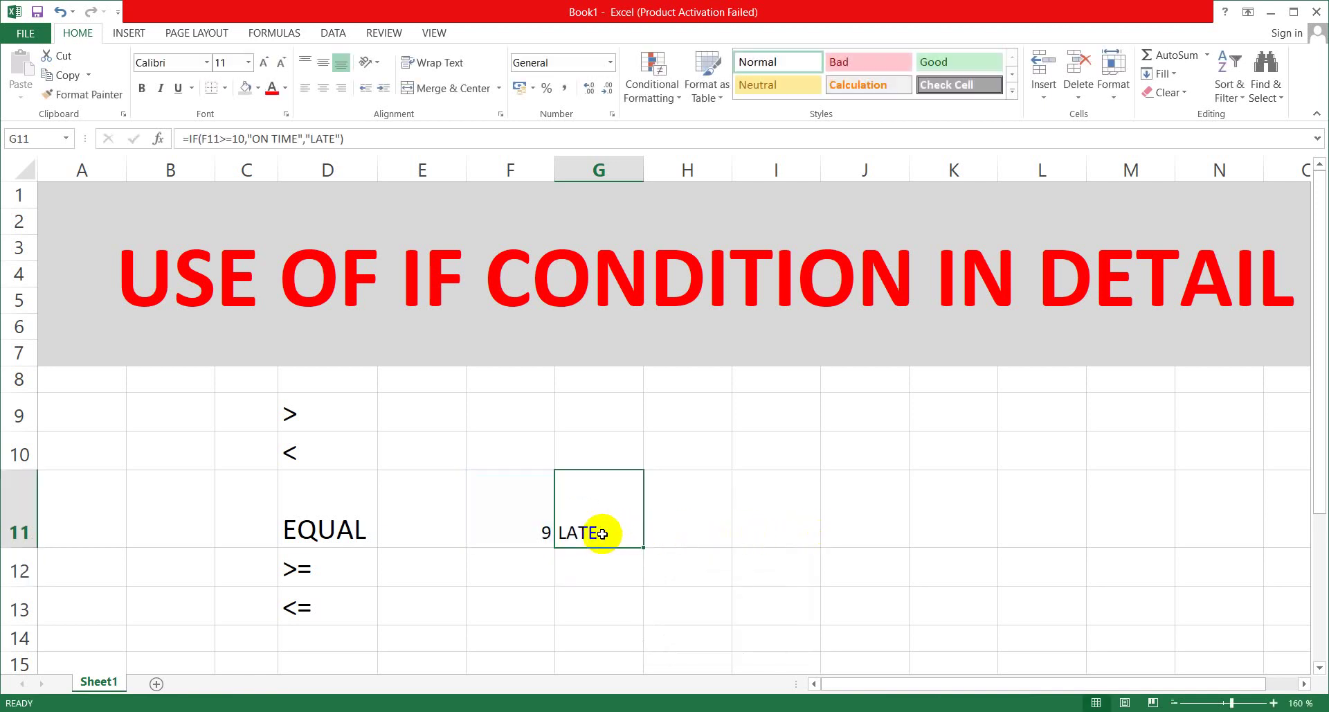
Change the comparison in the G11 formula to F11<=10, keeping the "ON TIME" and "LATE" results.
left_click(535, 524)
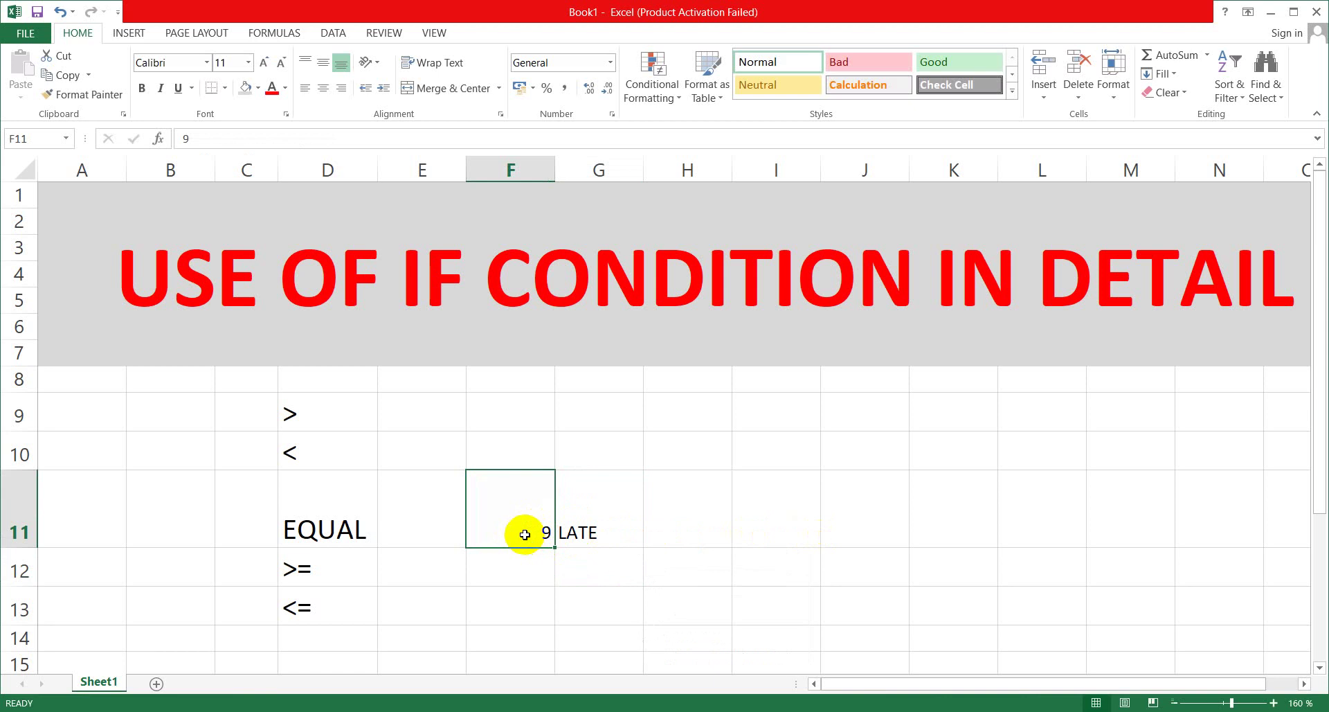
right_click(578, 535)
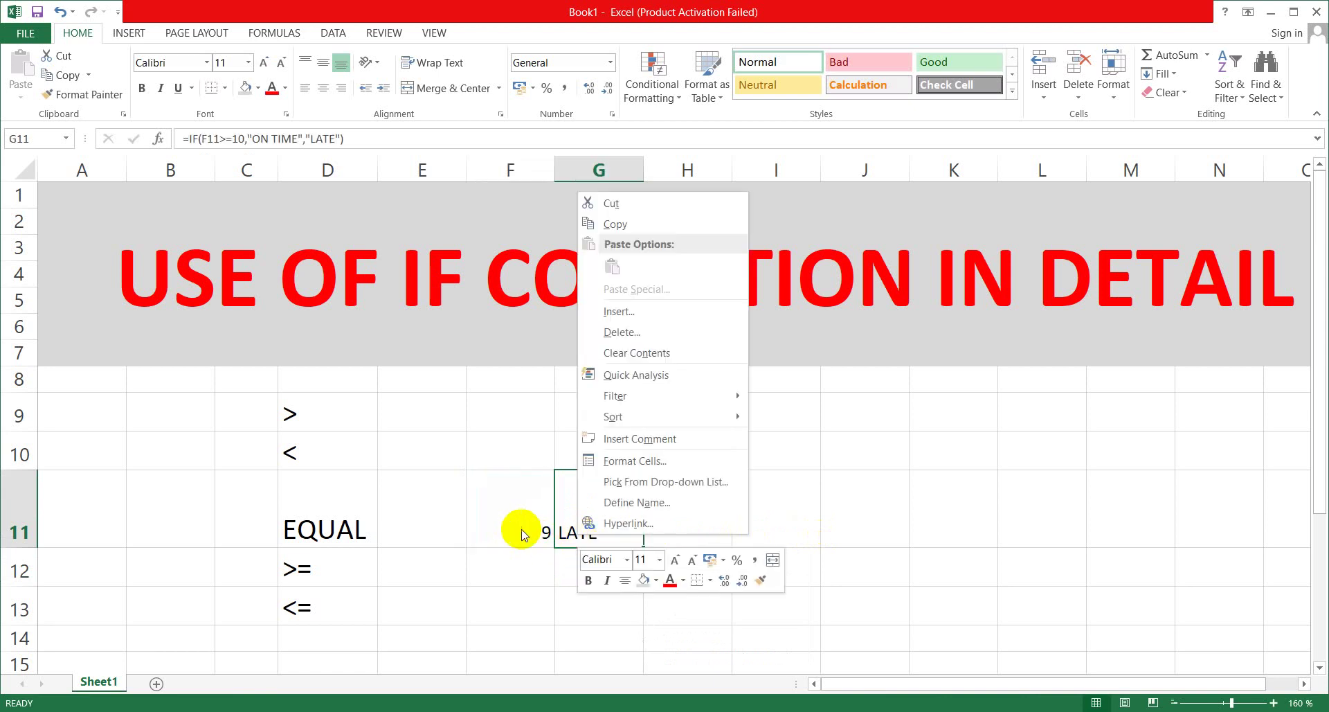
key("Escape")
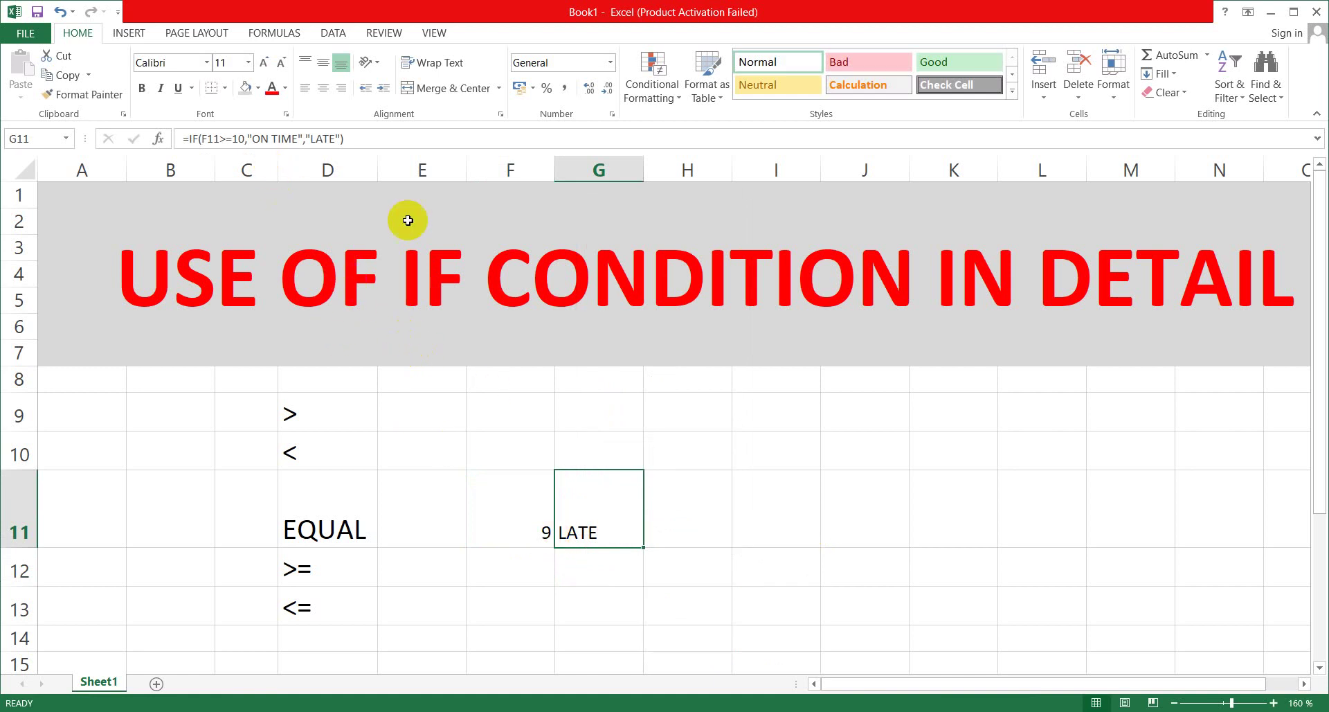
double_click(619, 530)
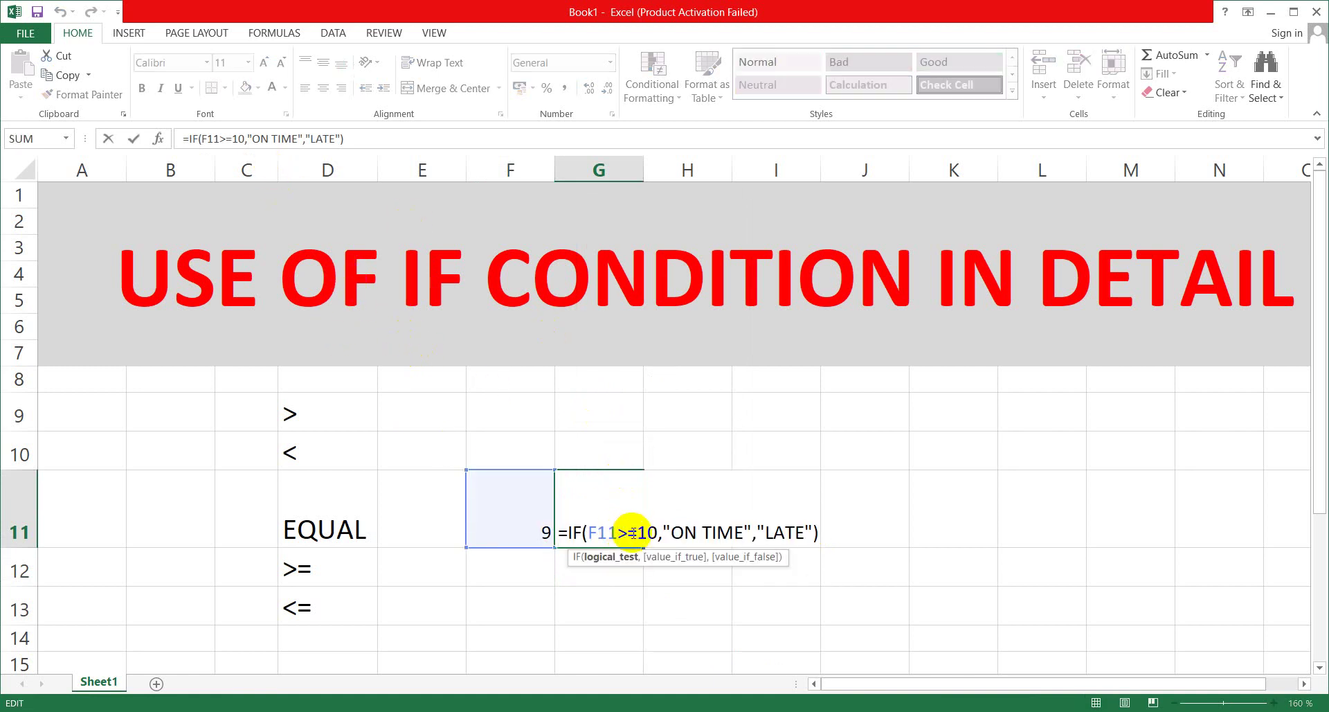
left_click_drag(627, 534, 620, 534)
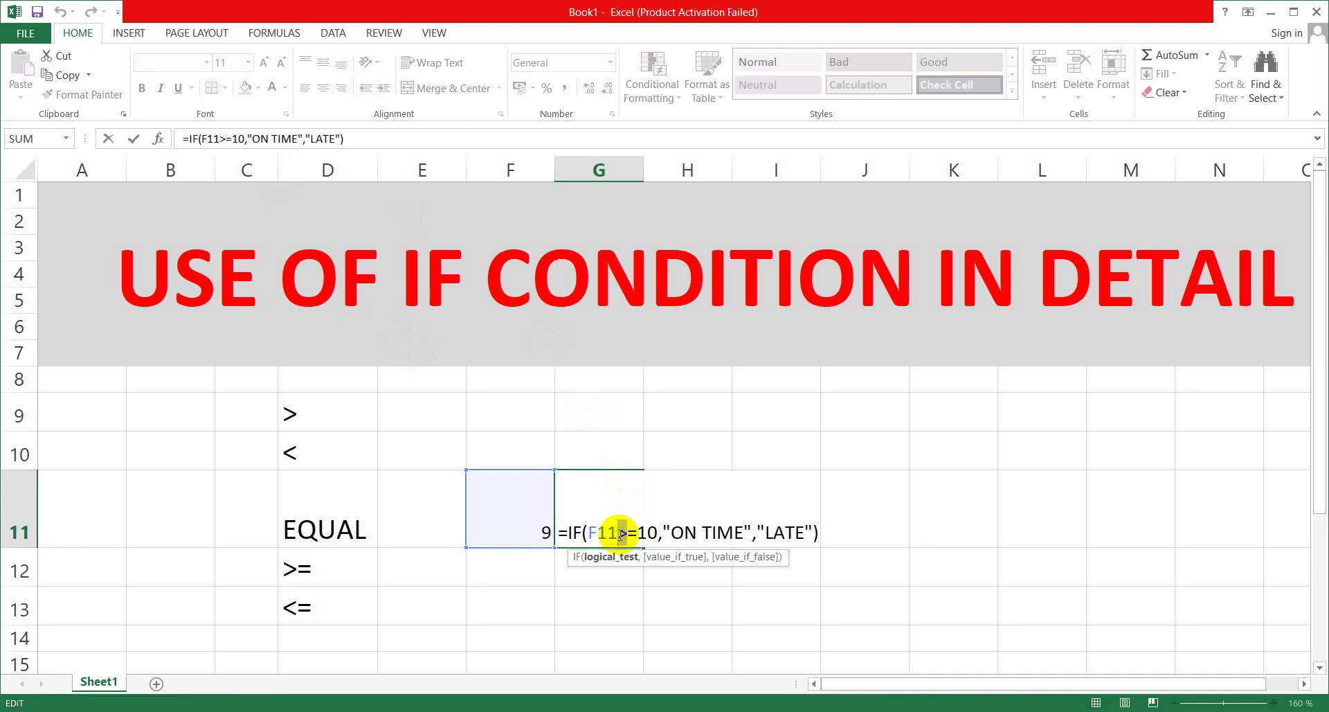
type("<")
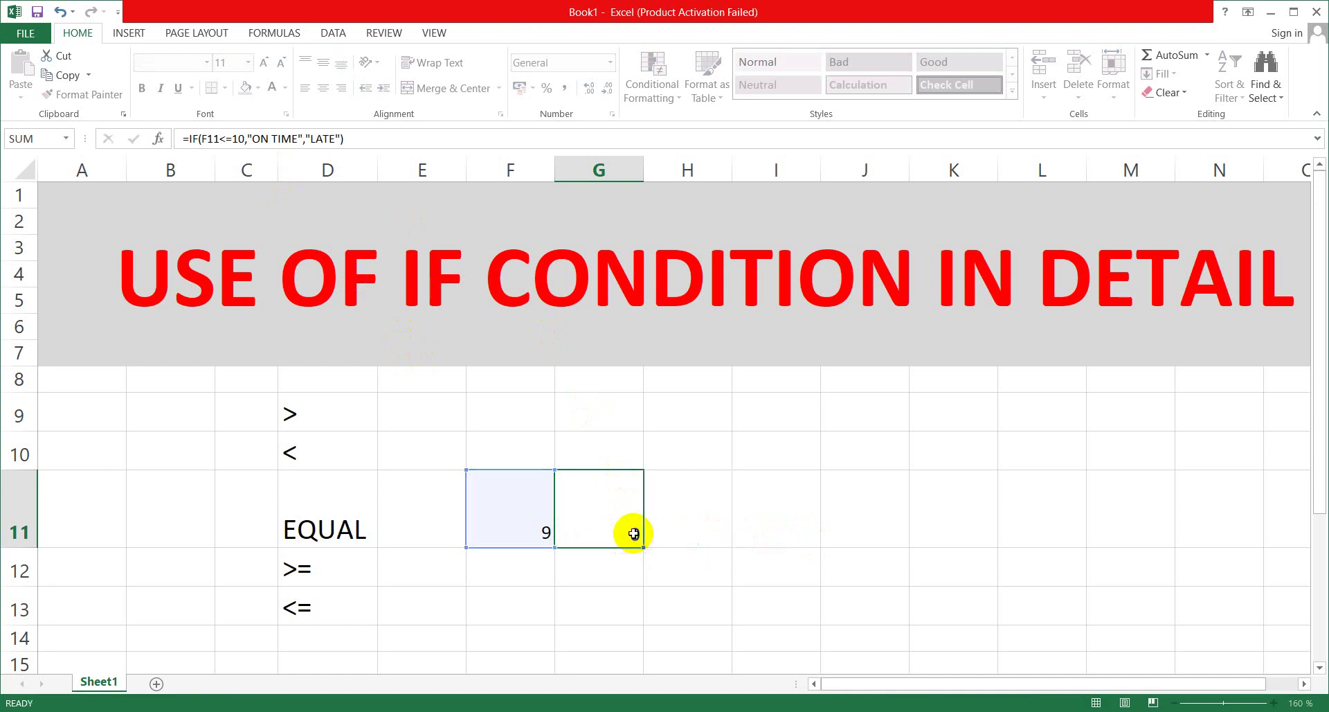
key("Return")
left_click(632, 534)
right_click(632, 534)
key("Escape")
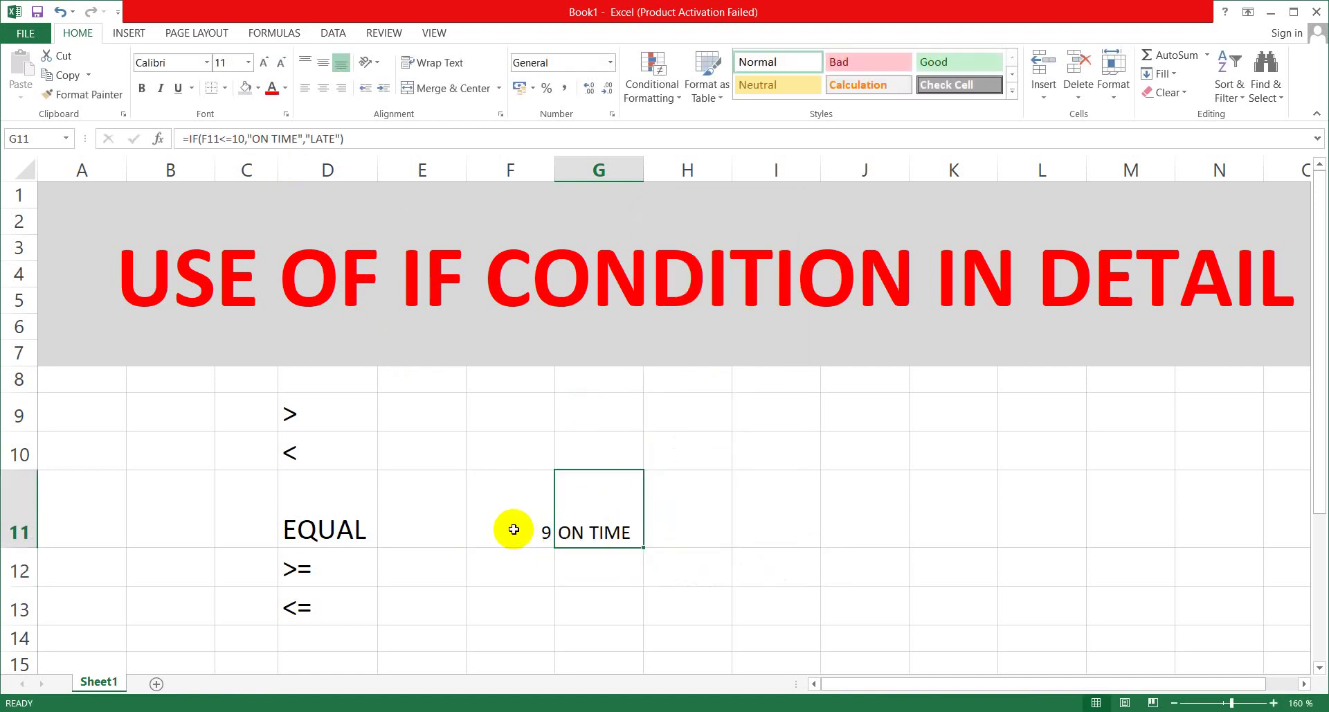
Set the value in F11 to 10 to test the less-than-or-equal formula at its limit.
left_click(513, 530)
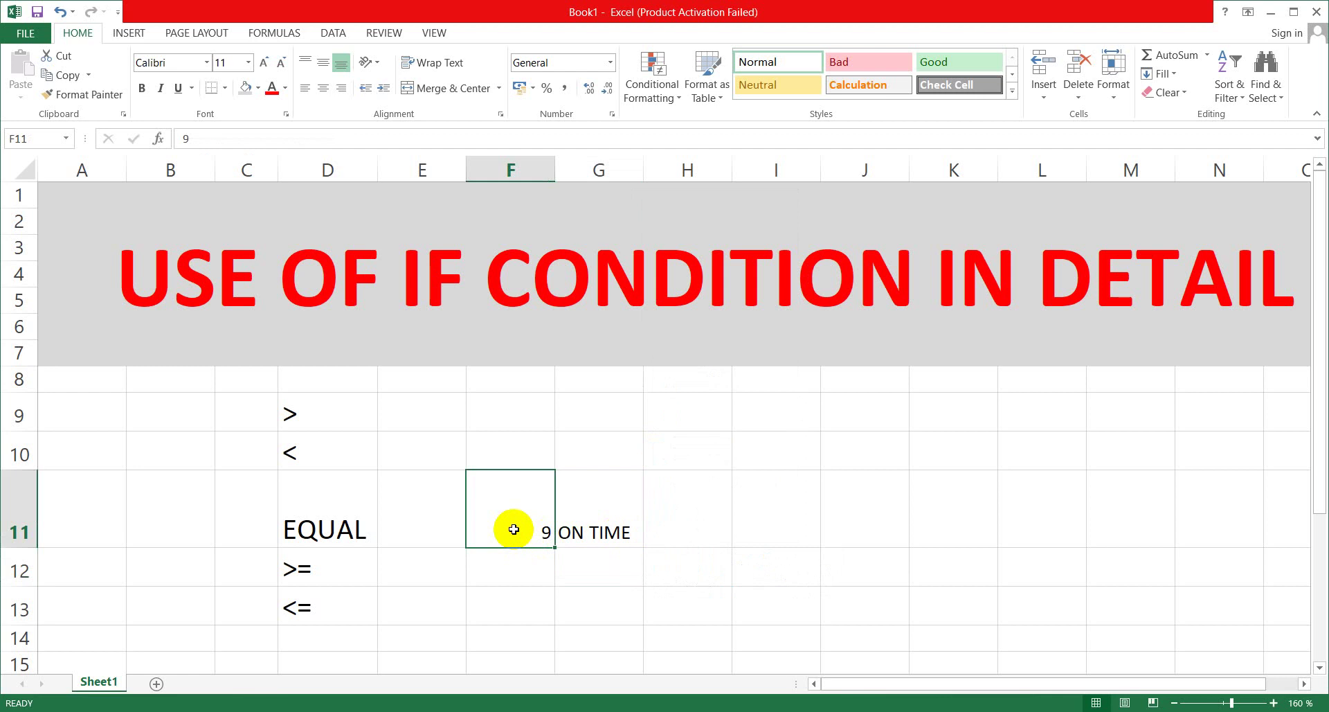
type("10")
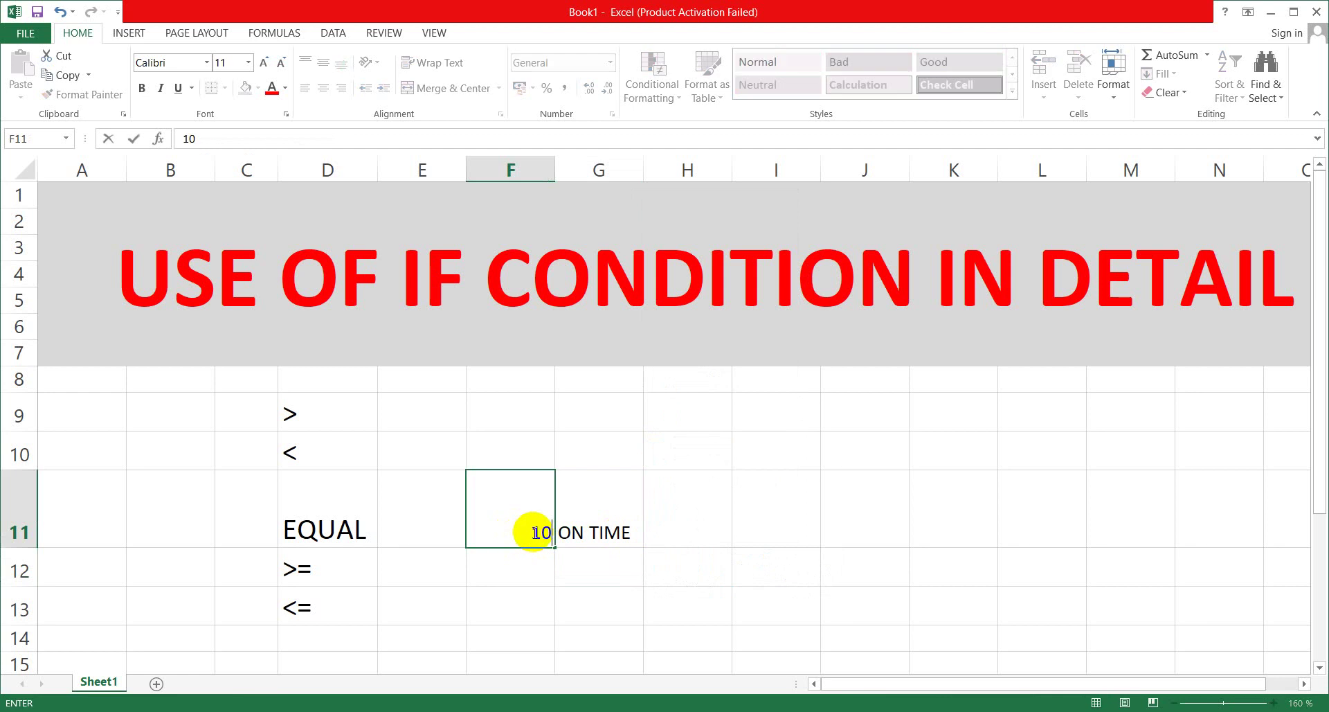
left_click(592, 551)
right_click(592, 552)
left_click(510, 524)
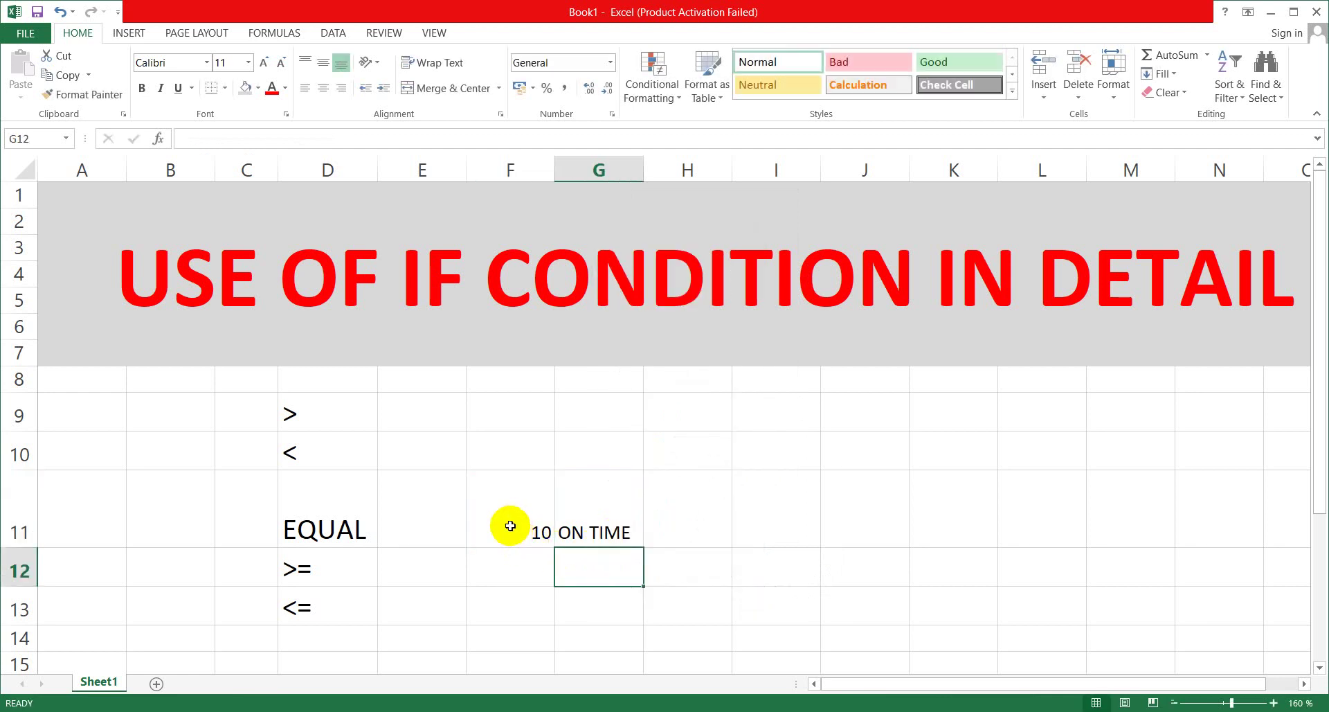
Set the value in F11 to 11 to test the less-than-or-equal formula with a number above the limit.
left_click(510, 526)
type("11")
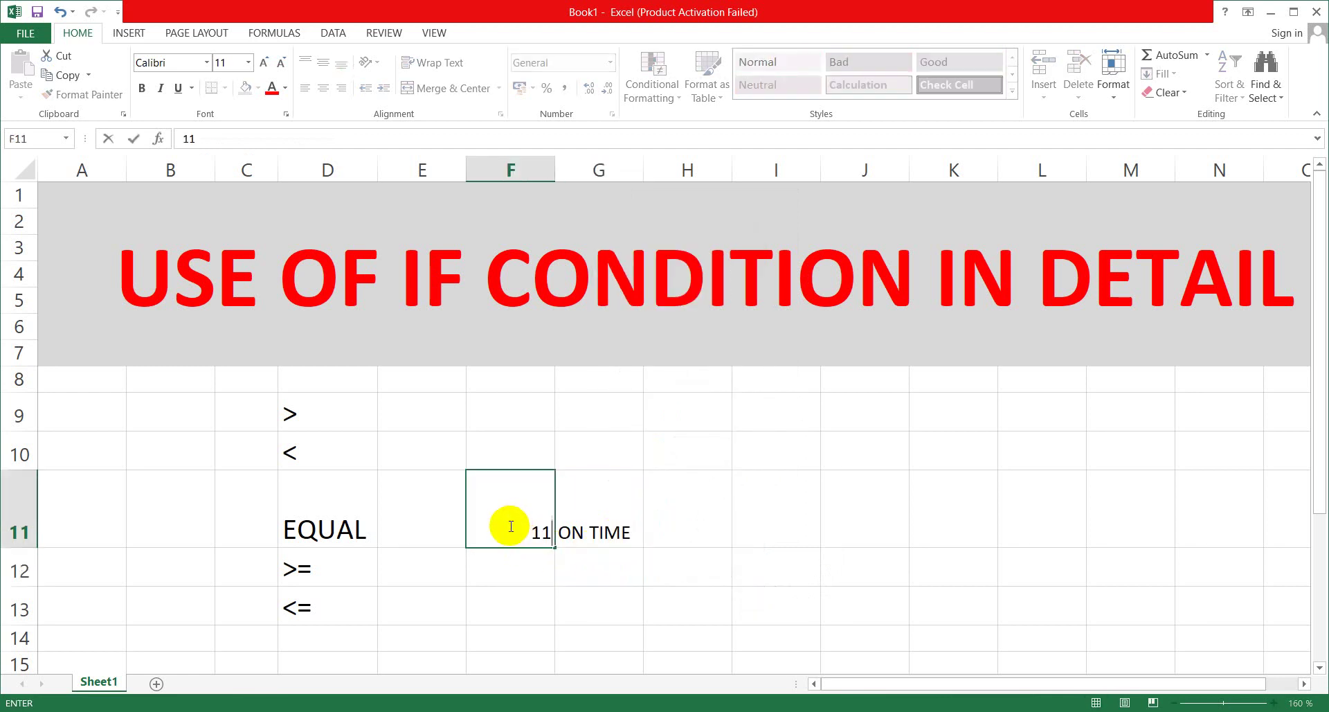
right_click(571, 549)
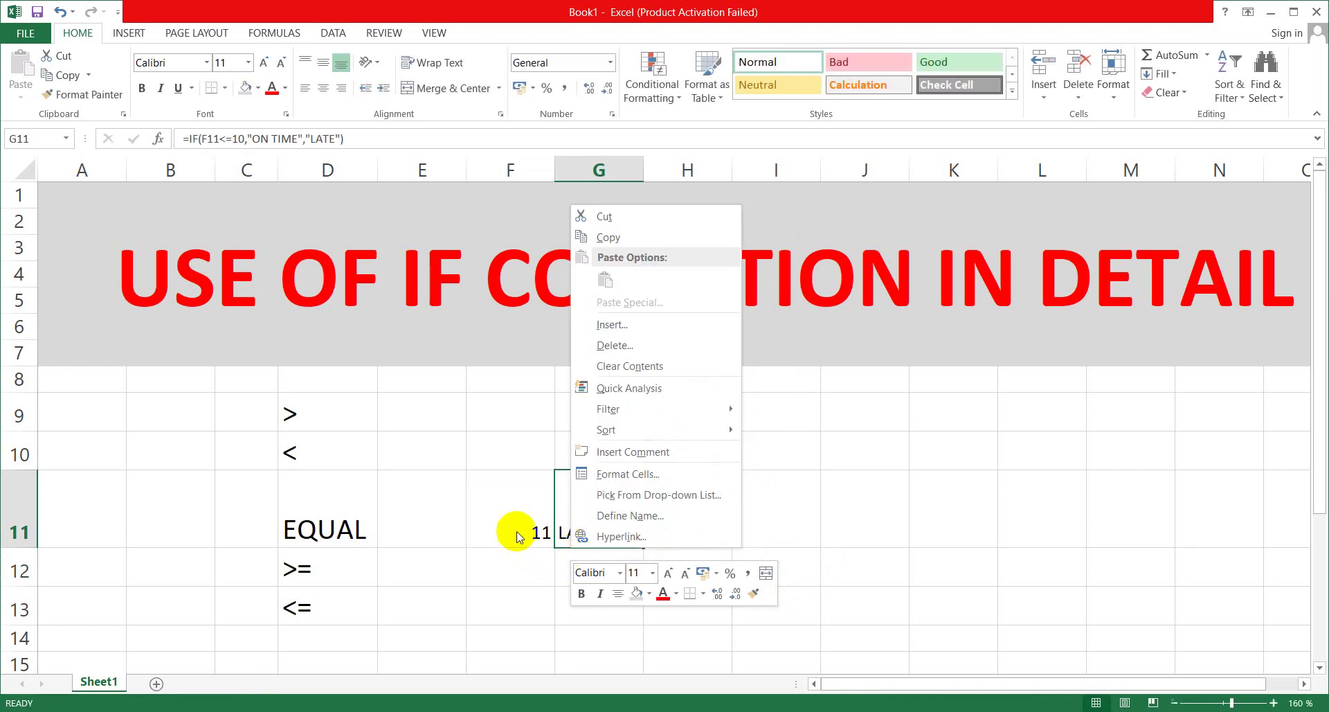
left_click(511, 527)
left_click(514, 524)
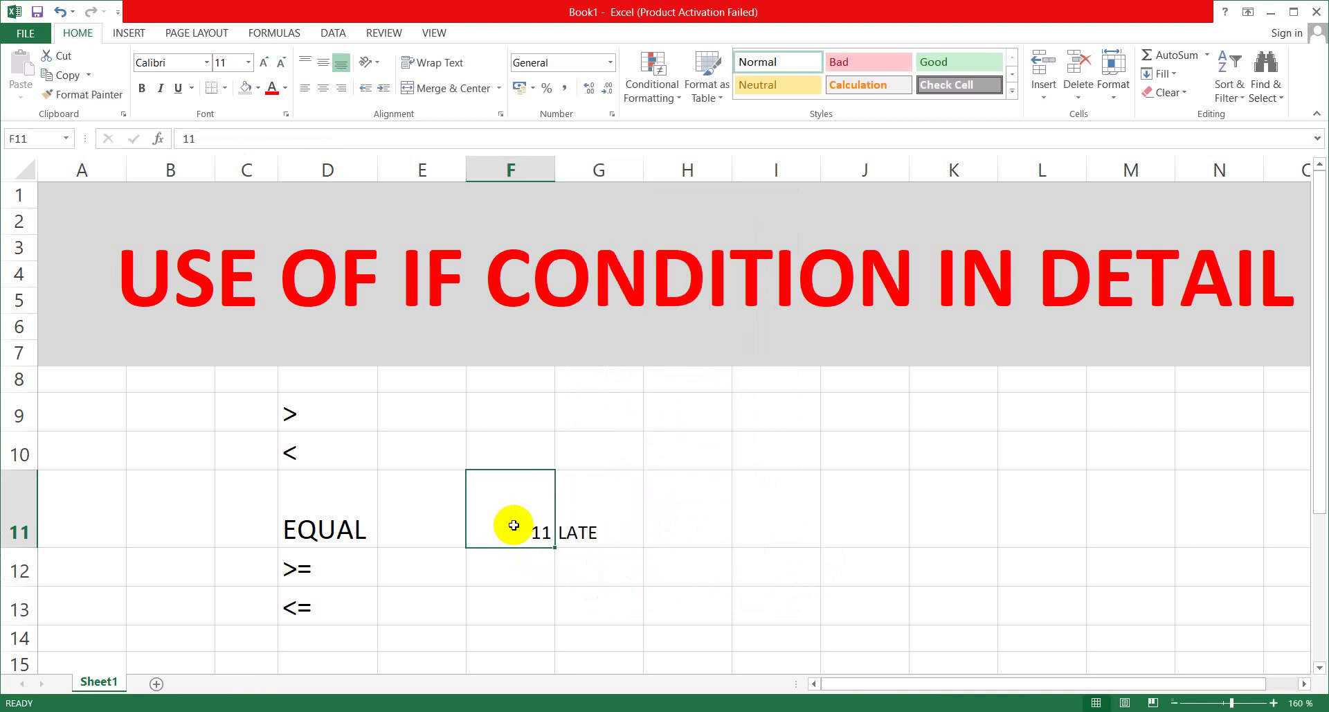
right_click(513, 526)
left_click(514, 526)
left_click(518, 566)
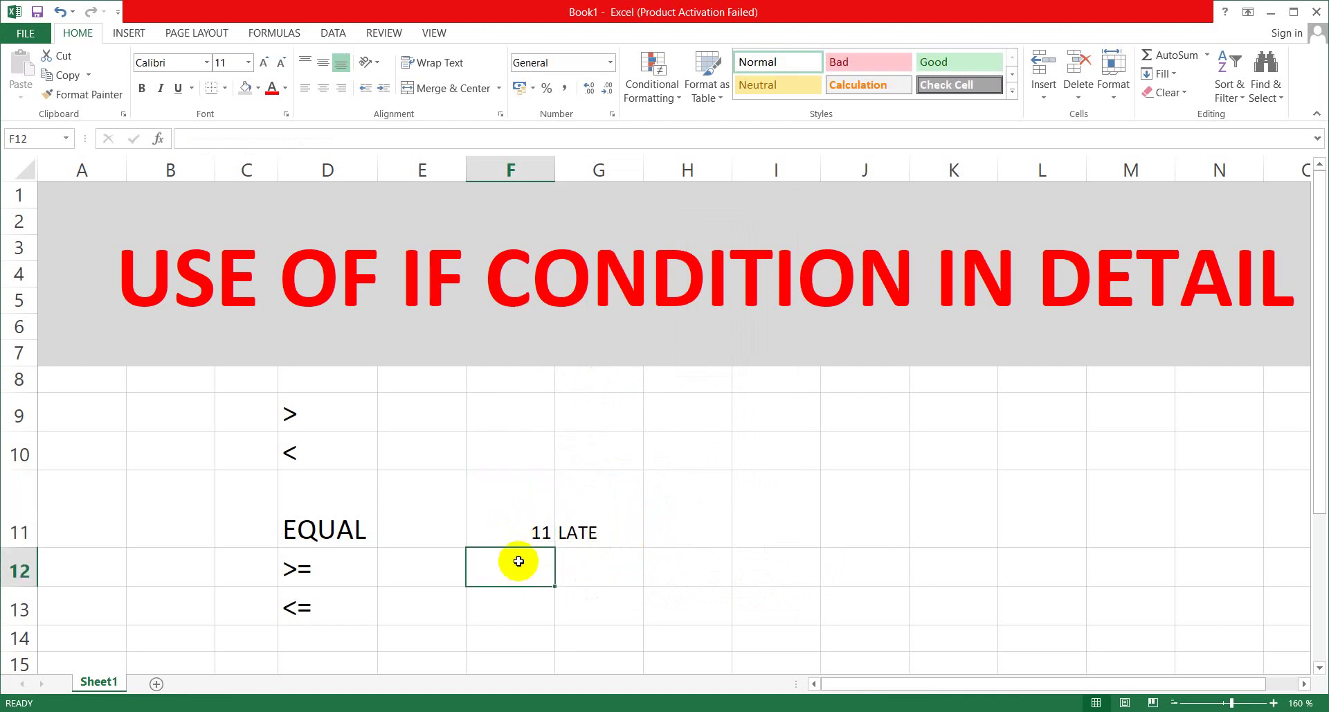
Set the value in F11 back to 10 to recheck the result in G11.
left_click(517, 532)
type("10")
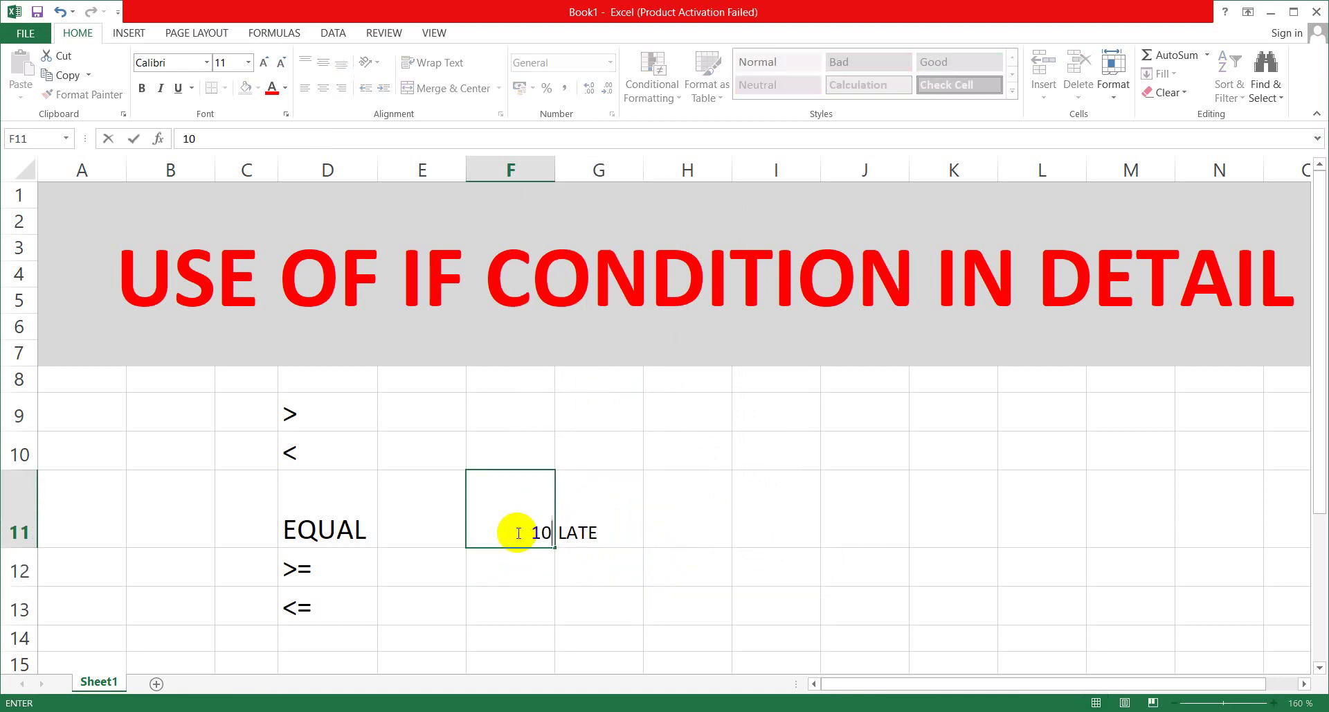
left_click(565, 558)
left_click(516, 532)
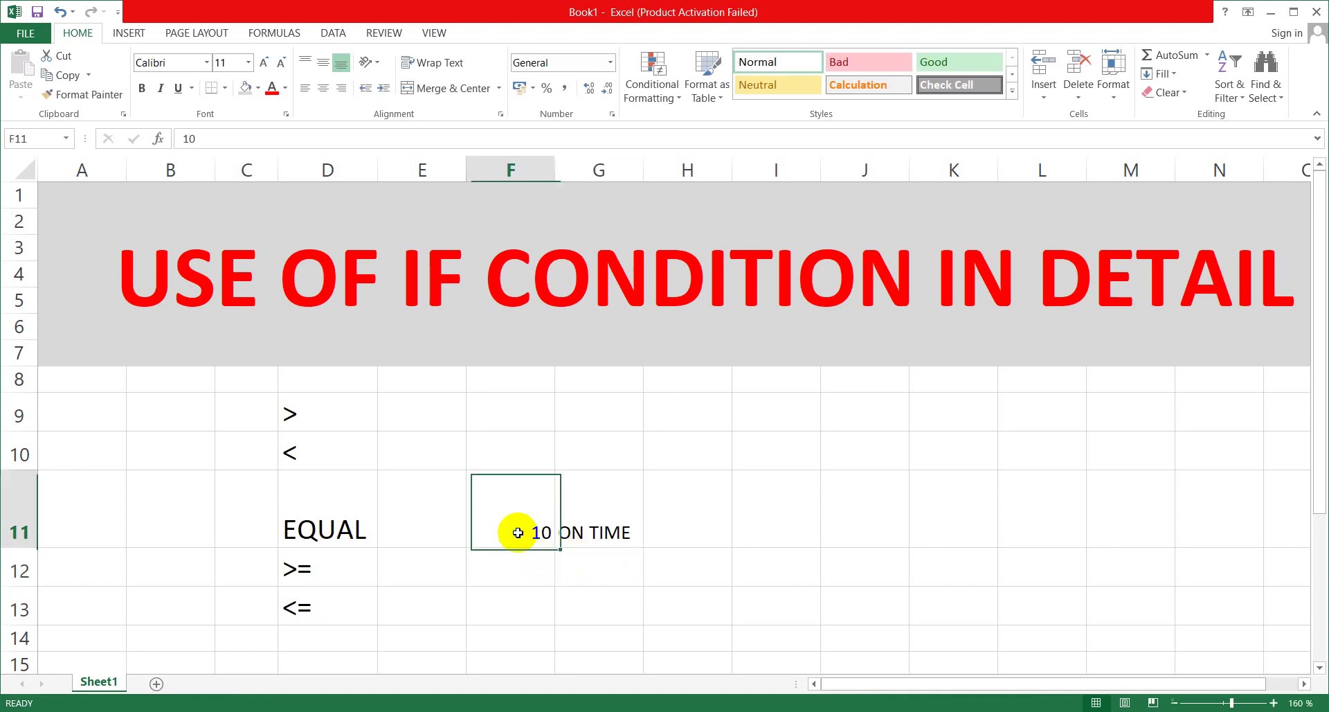
right_click(518, 533)
left_click(517, 539)
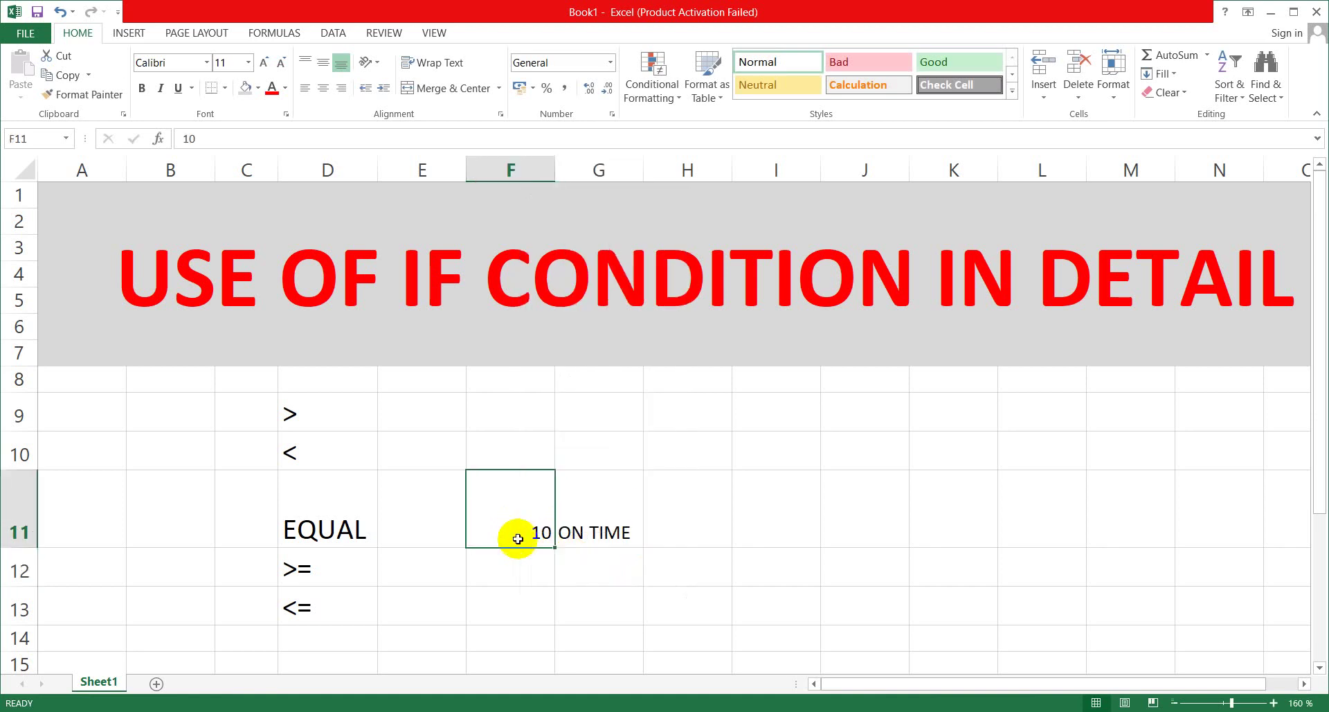
Set the value in F11 to 9 to test the less-than-or-equal formula with a number below the limit.
type("9")
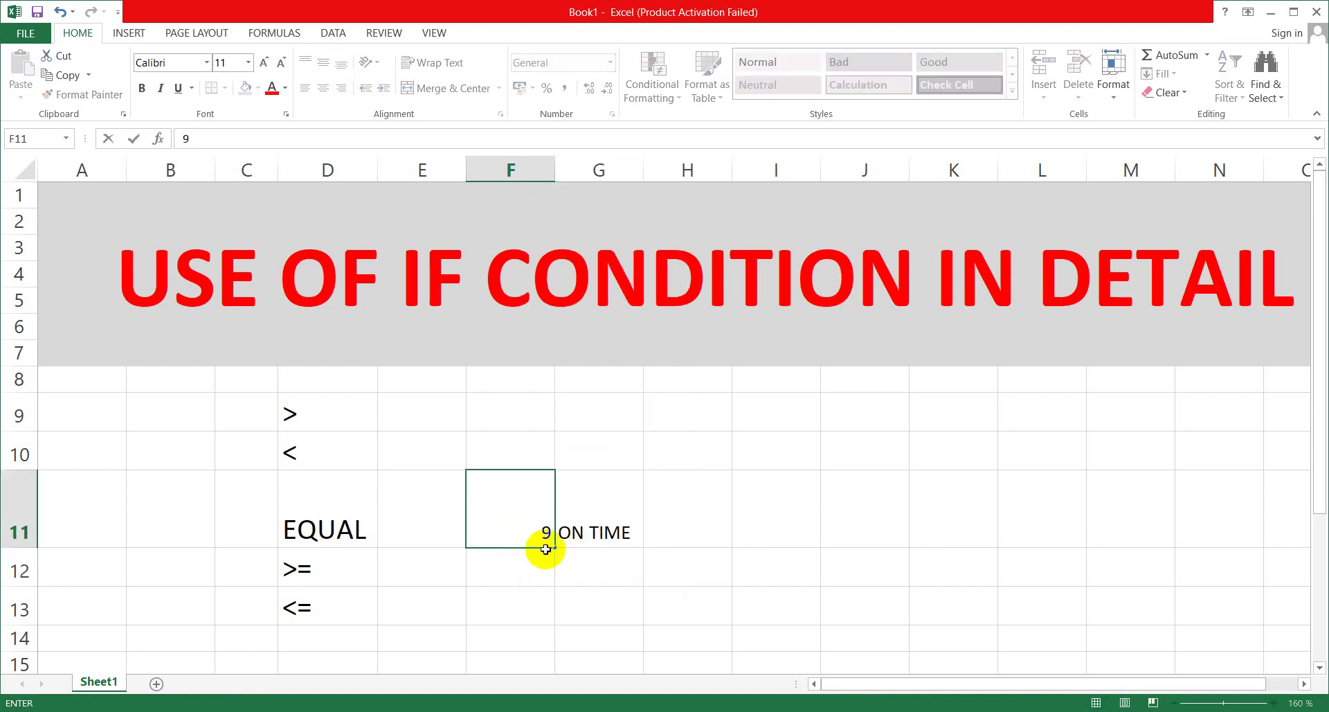
left_click(572, 558)
left_click(496, 528)
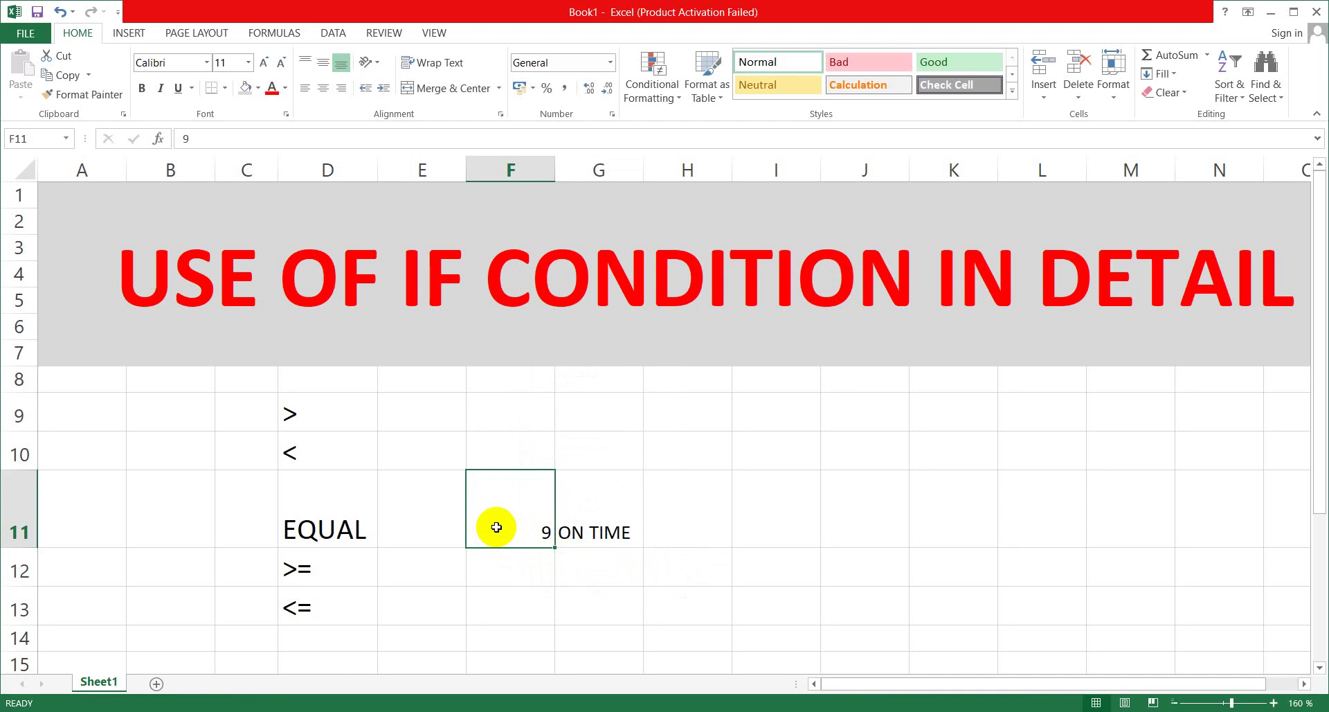
left_click(491, 569)
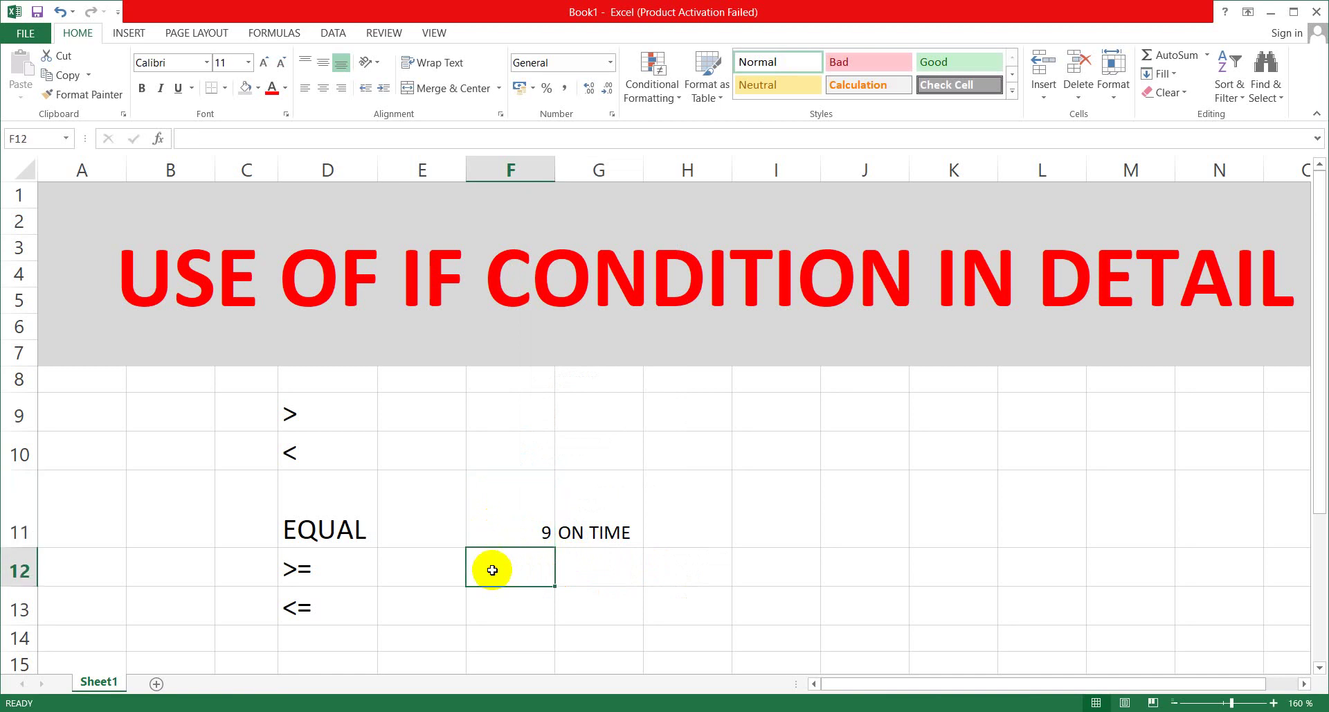